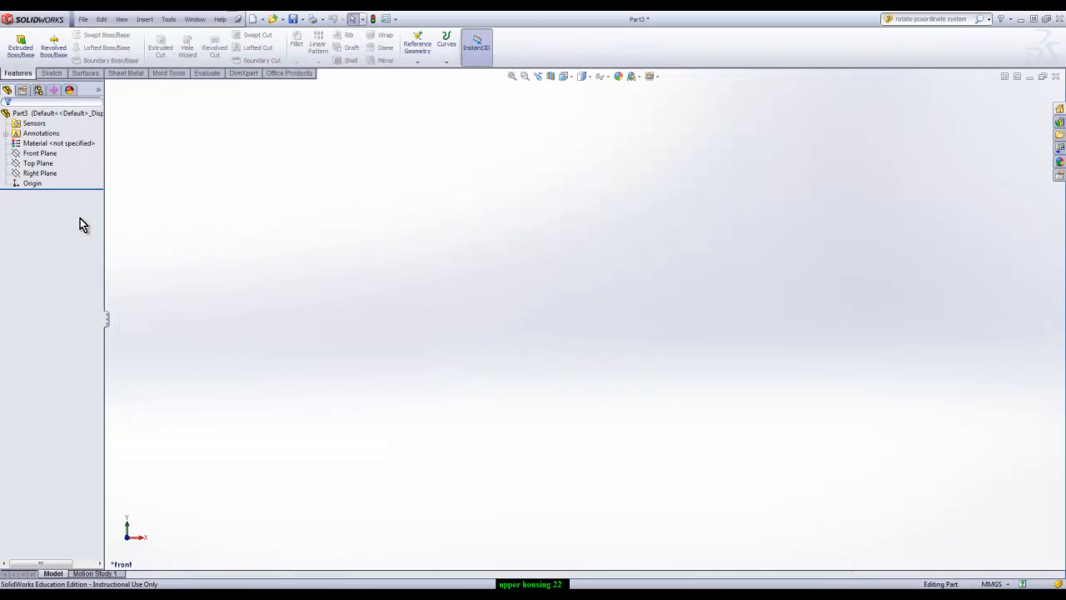
Sketch a circle about 133 mm in diameter on the Front Plane, centred on the origin
click(50, 74)
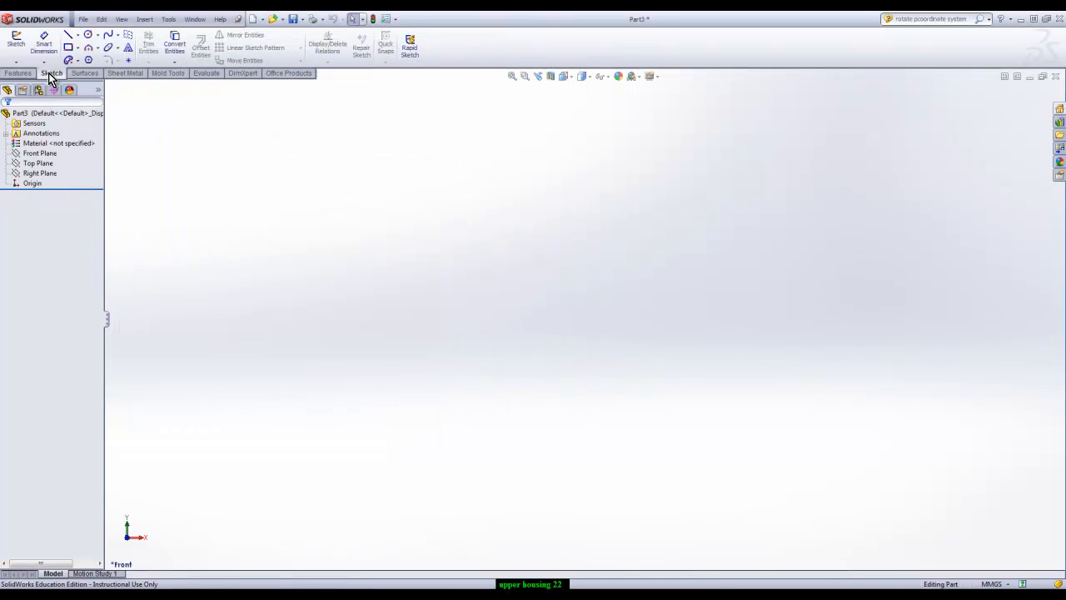
click(43, 154)
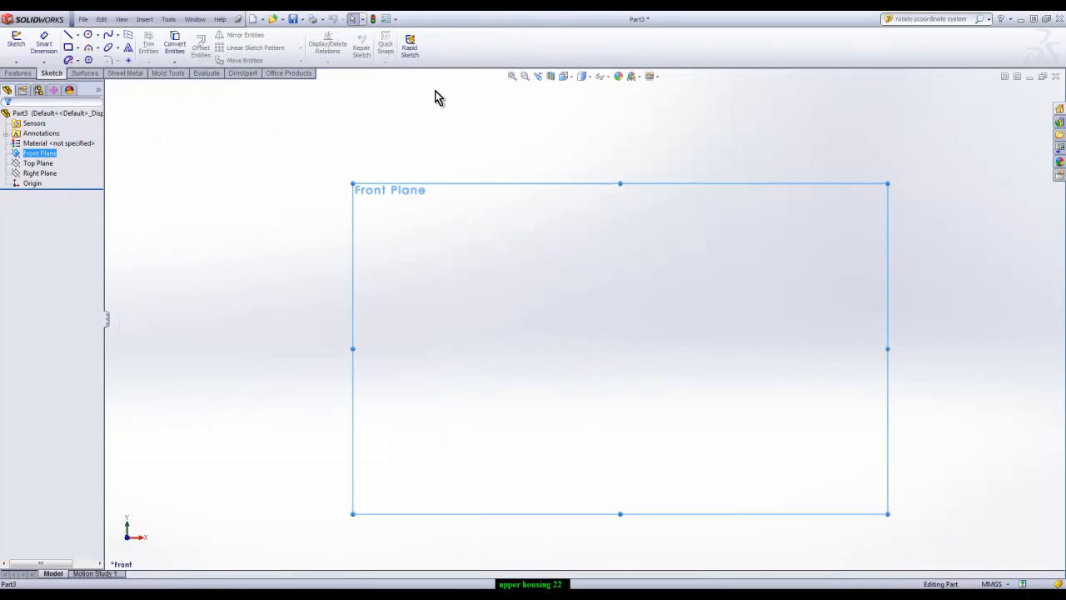
click(89, 36)
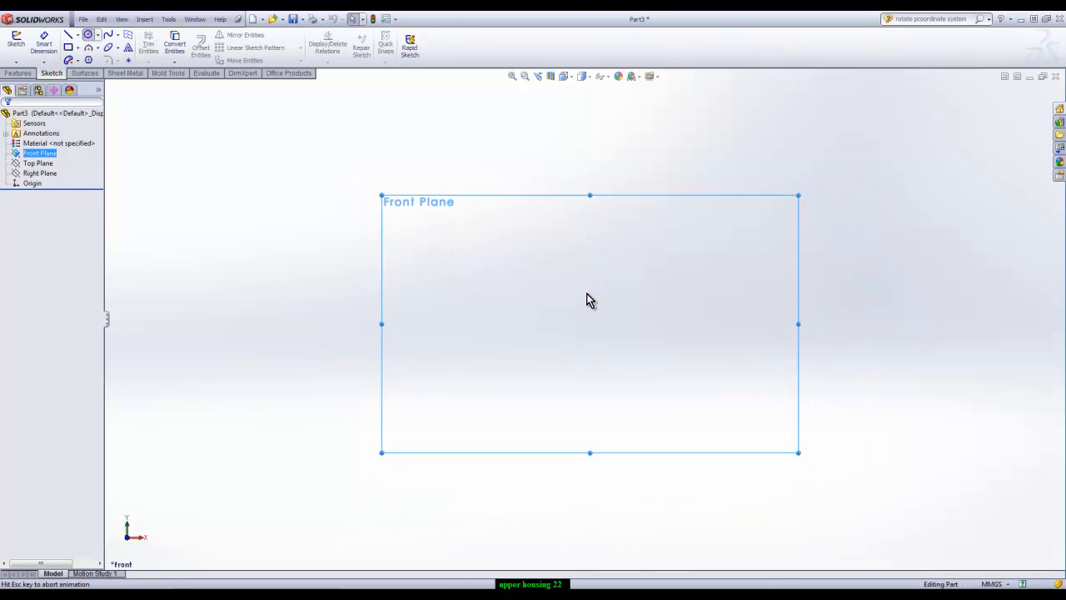
click(586, 317)
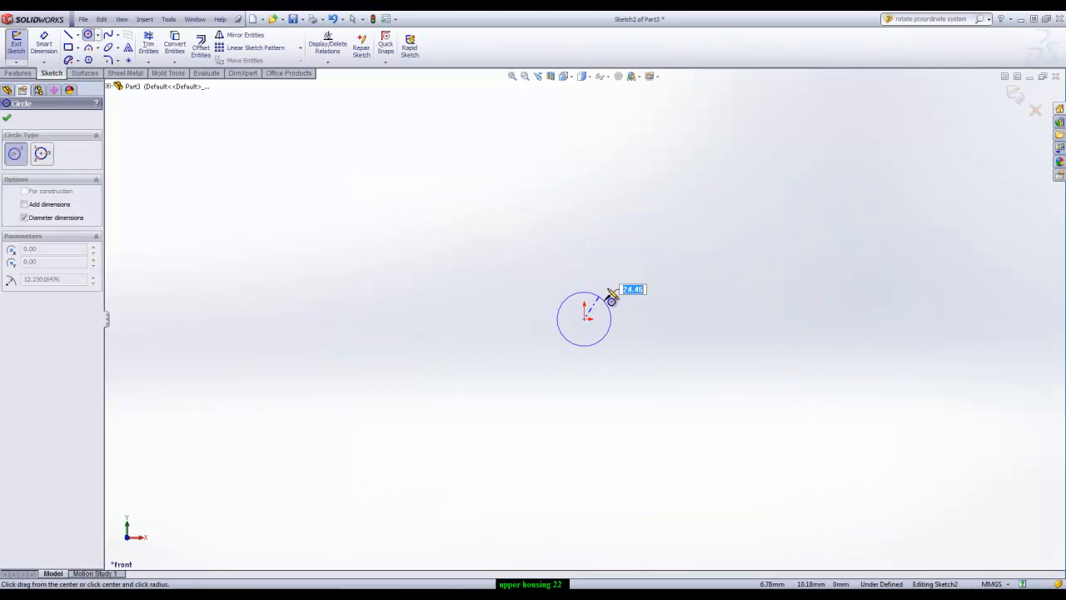
click(697, 224)
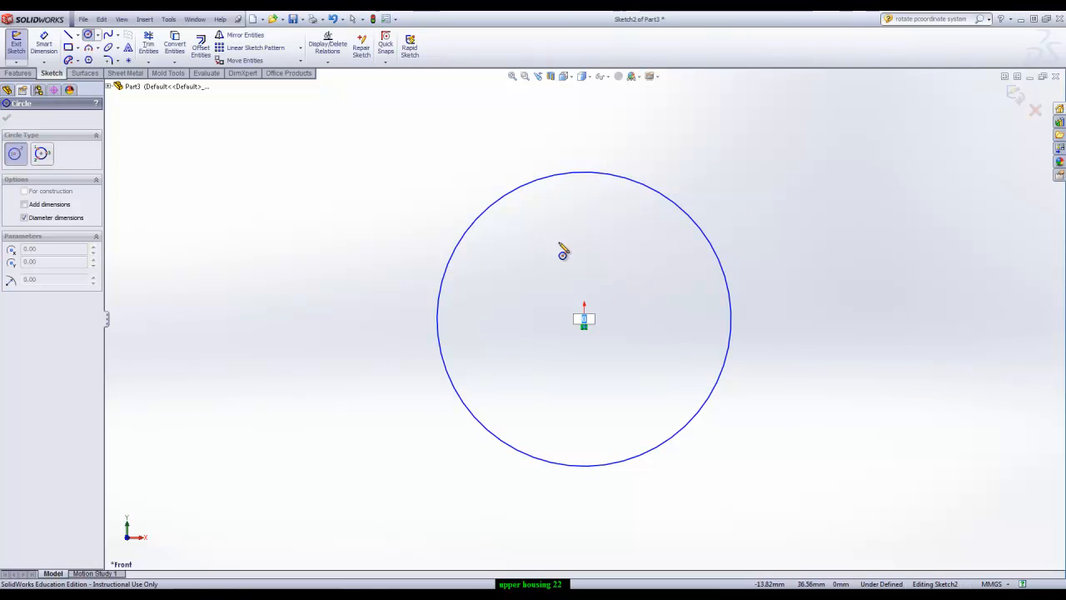
key(Escape)
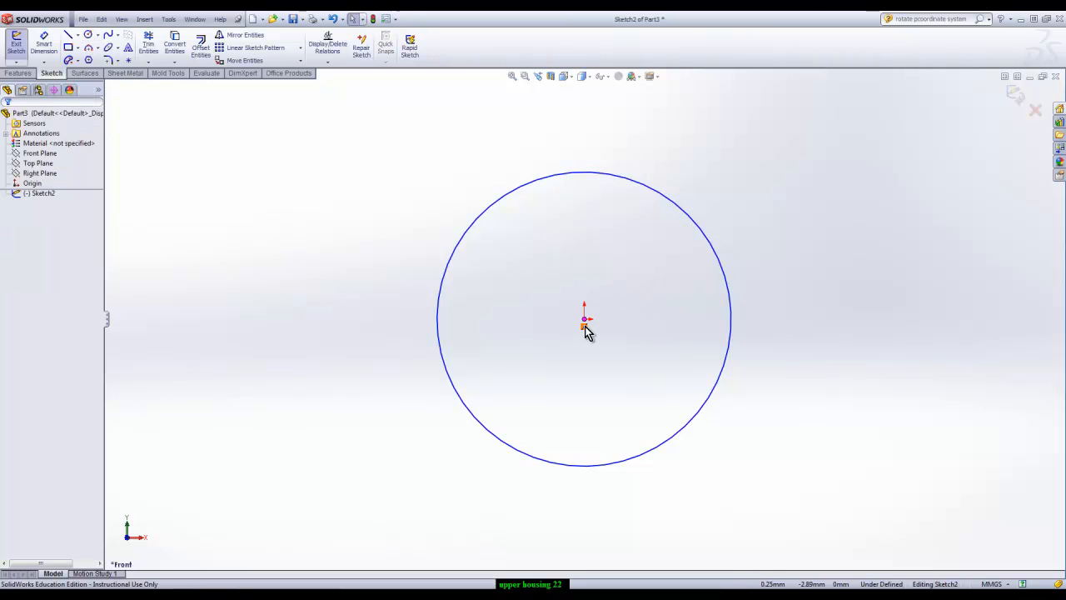
Sketch a concentric inner circle about 76 mm in diameter, centred on the origin
click(88, 35)
click(584, 319)
click(645, 260)
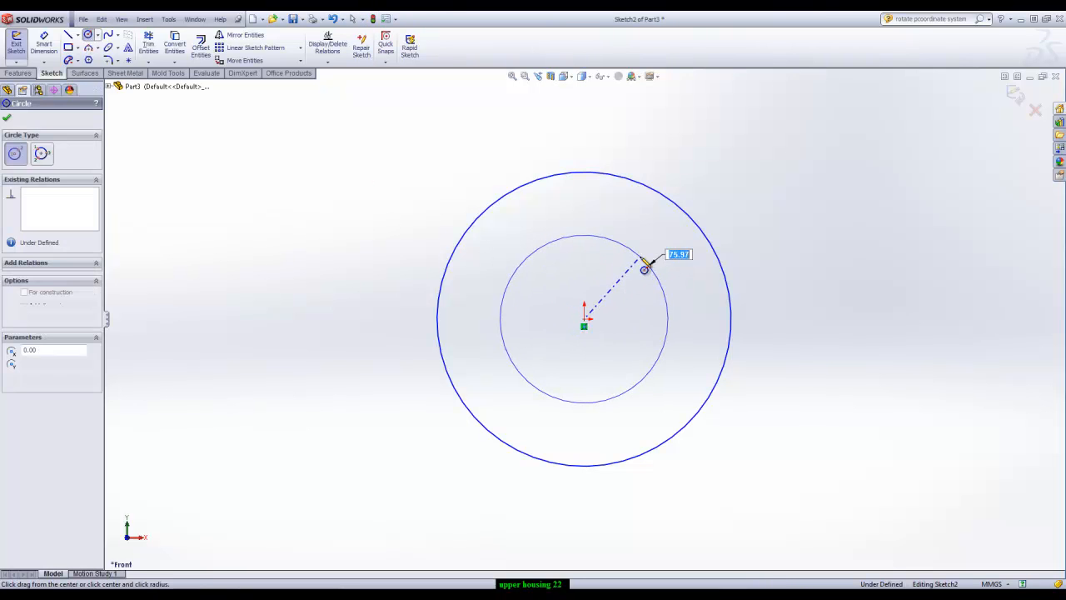
Sketch a thin horizontal rectangle about 239 by 10 mm across both circles and make its lower edge coincident with the origin
click(69, 48)
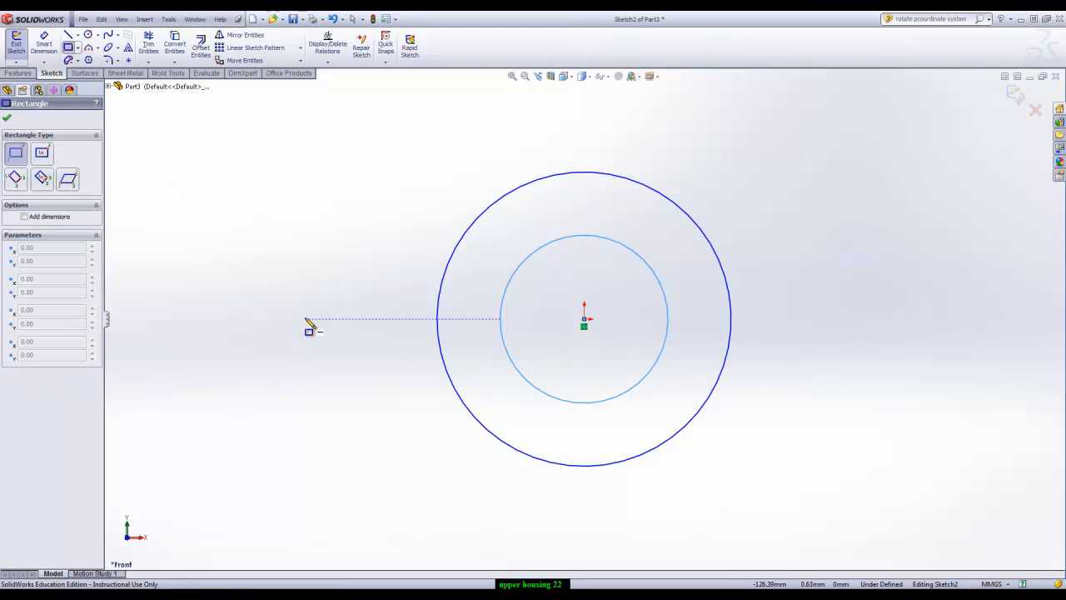
click(306, 319)
click(834, 296)
key(Escape)
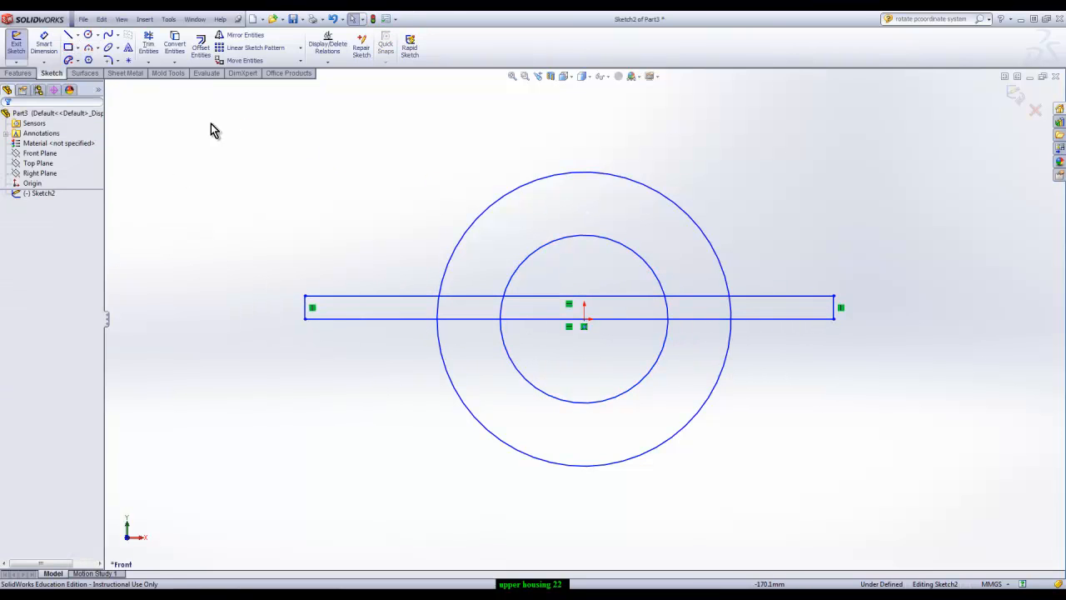
click(614, 319)
ctrl+click(584, 320)
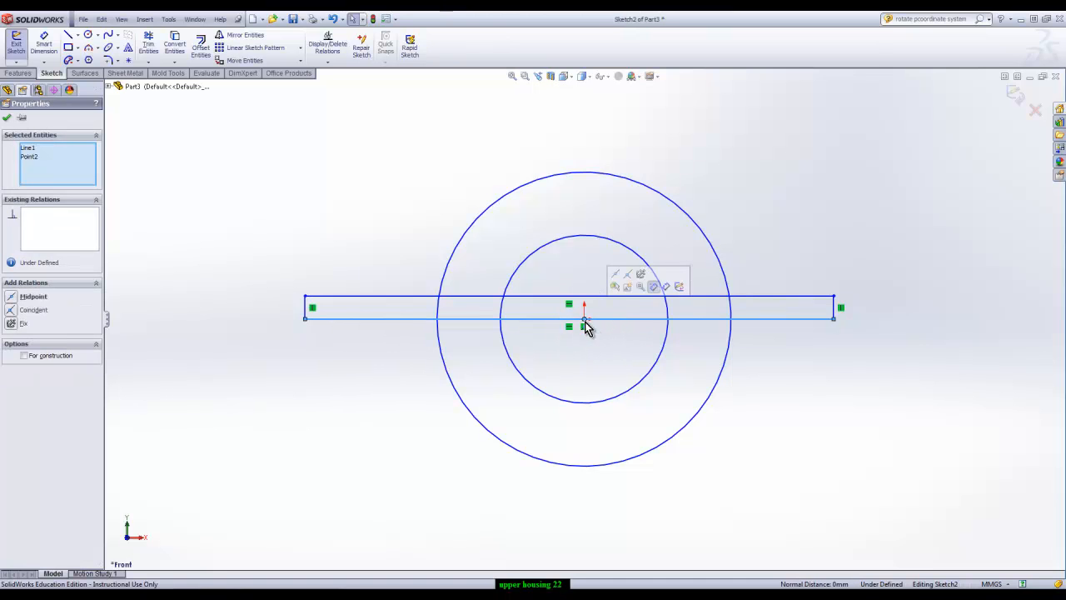
click(631, 280)
Dimension the outer circle to 120 mm and the inner circle to 30 mm in diameter
click(44, 45)
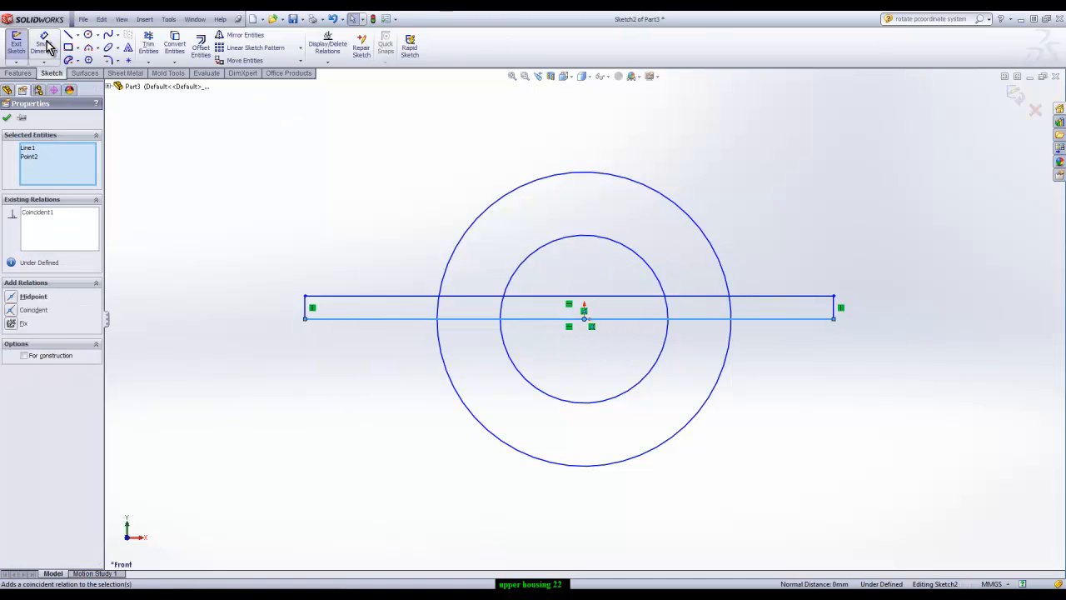
click(695, 221)
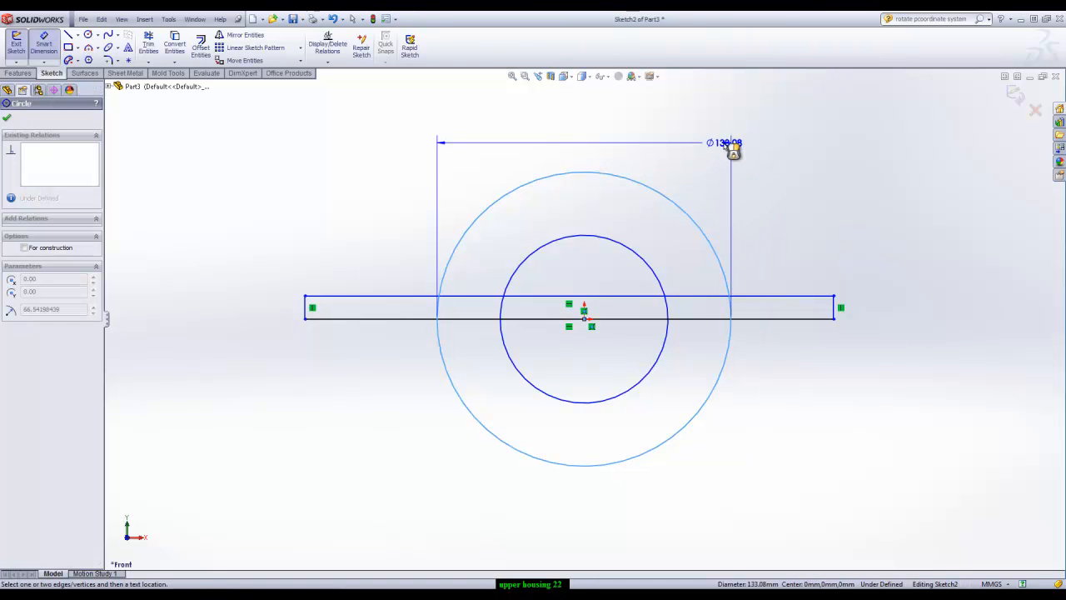
click(736, 146)
text(120)
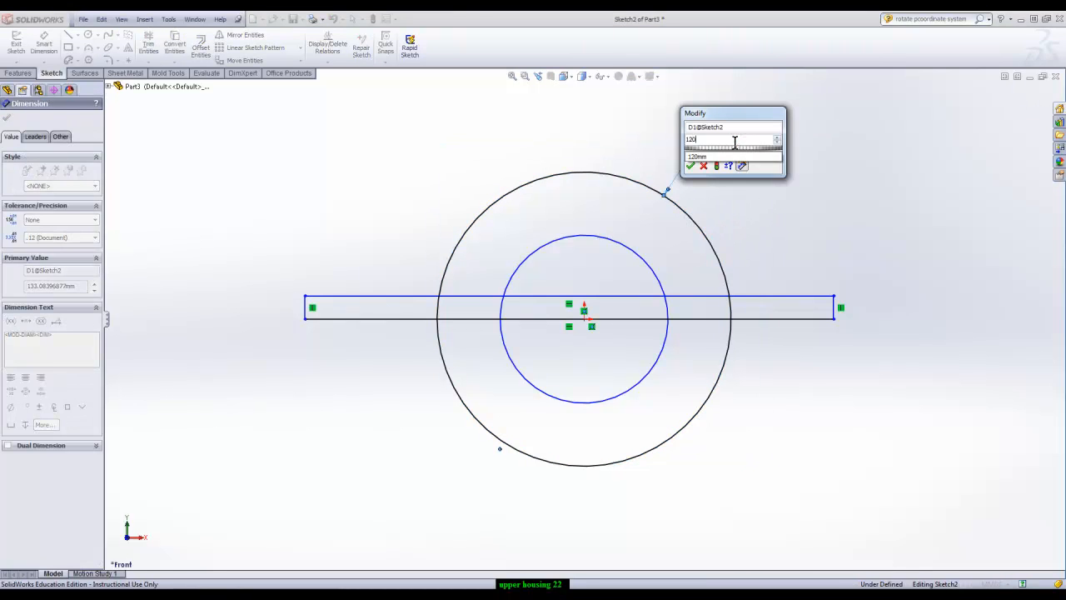
key(Return)
click(649, 266)
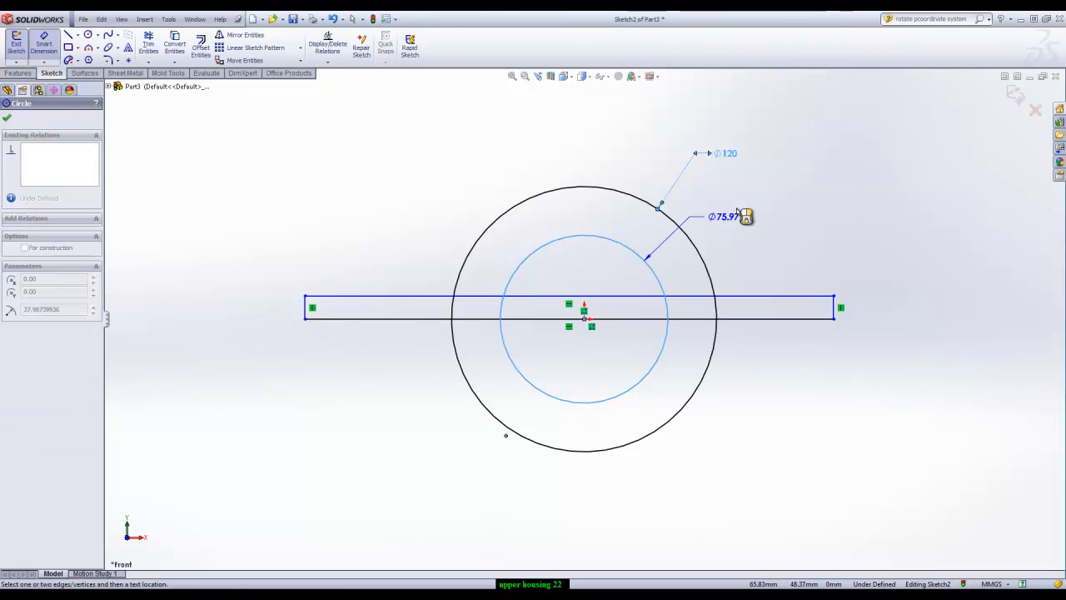
click(754, 195)
text(30)
key(Return)
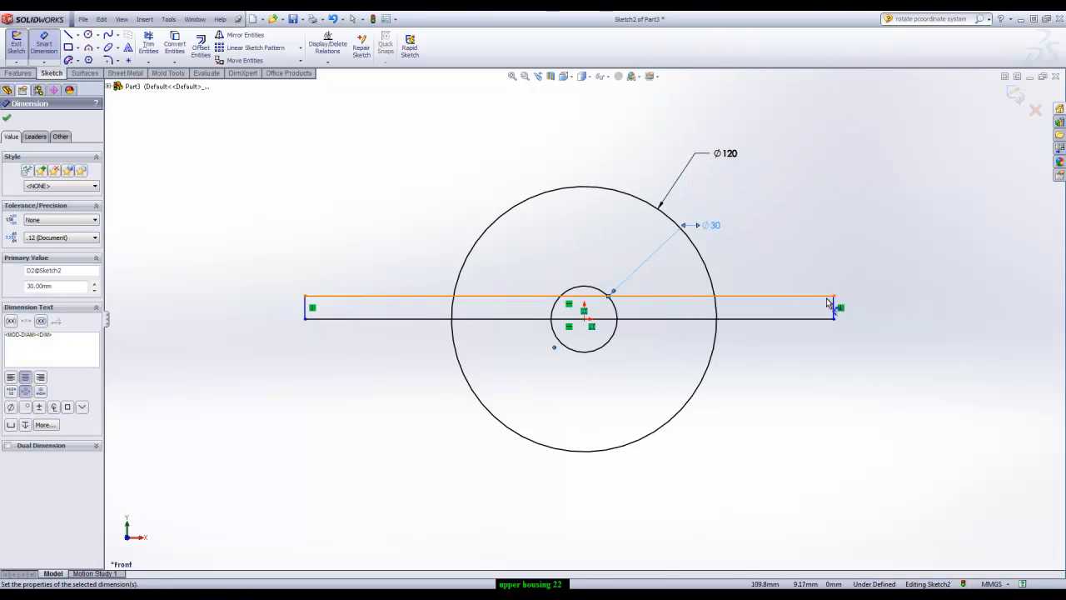
Dimension the rectangle to 4 mm high and 150 mm long
click(834, 305)
click(883, 305)
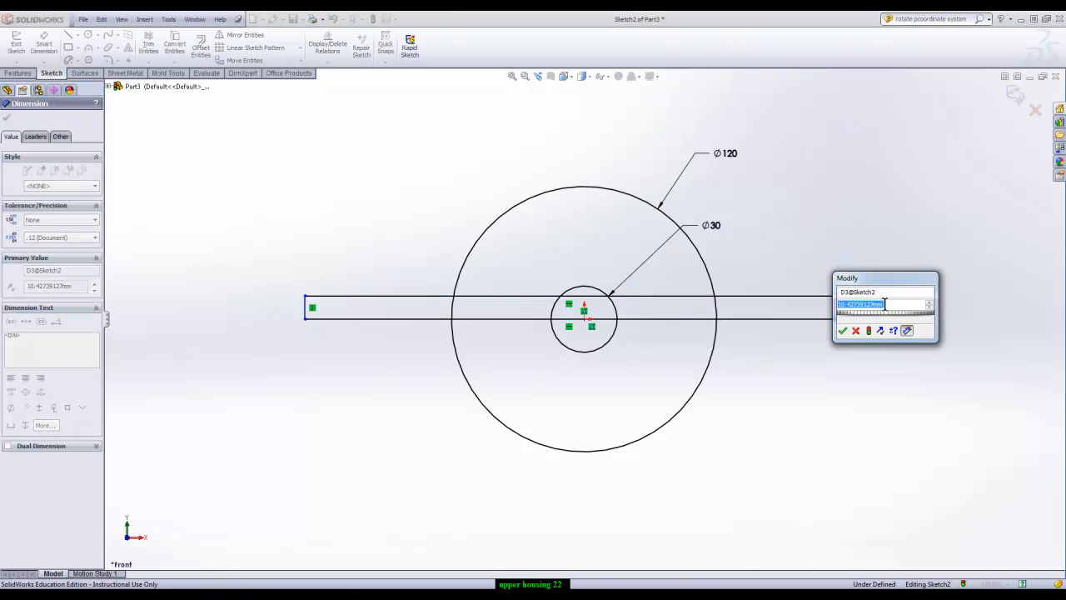
text(4)
key(Return)
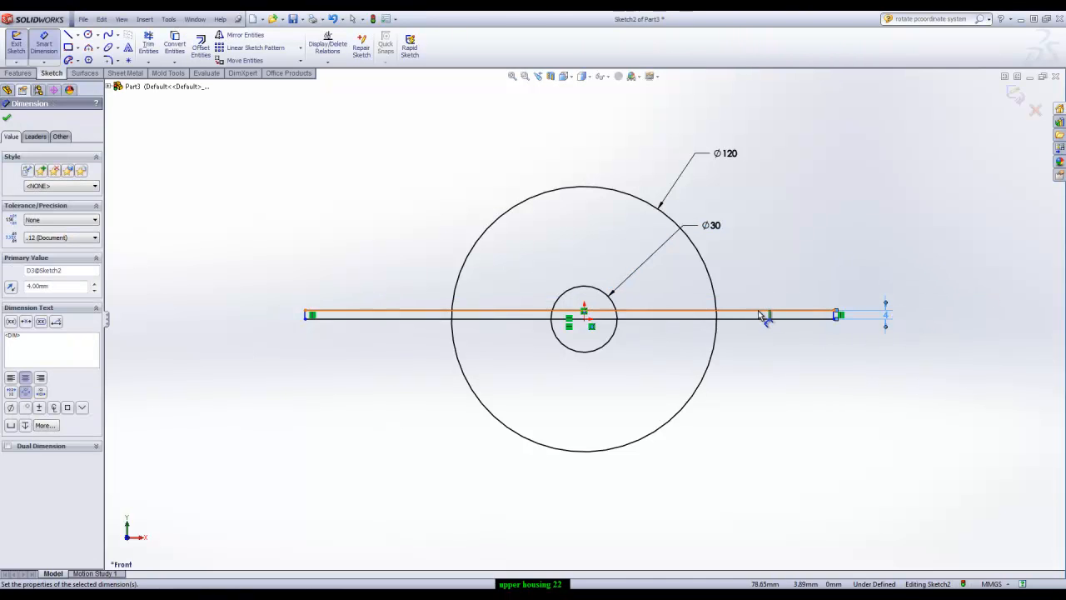
click(758, 315)
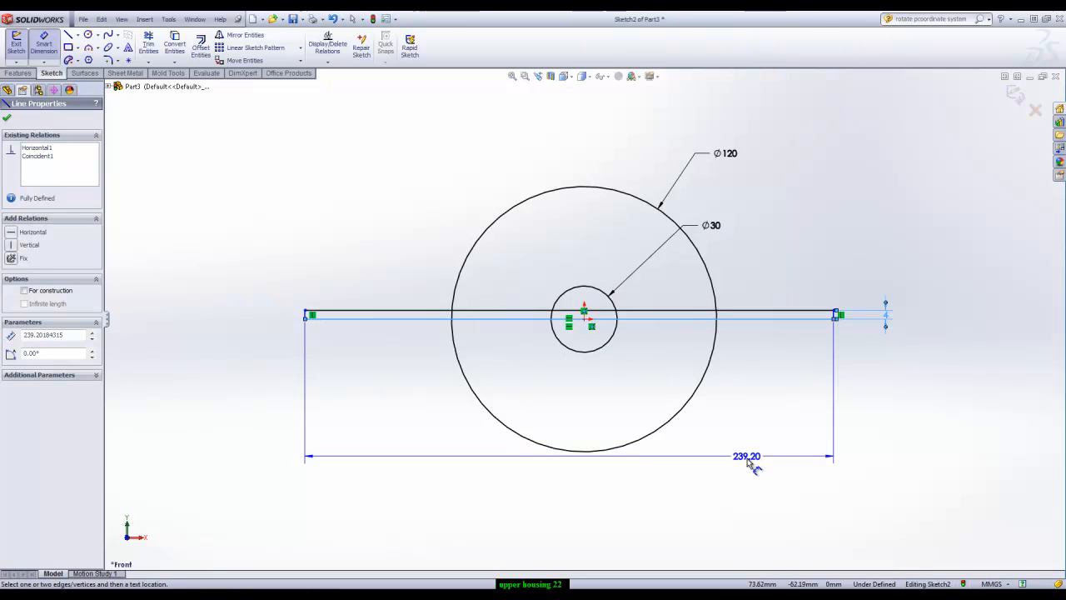
click(747, 363)
text(150)
key(Return)
Dimension the distance from the origin to the rectangle's right edge as 75 mm to centre the rectangle
click(588, 322)
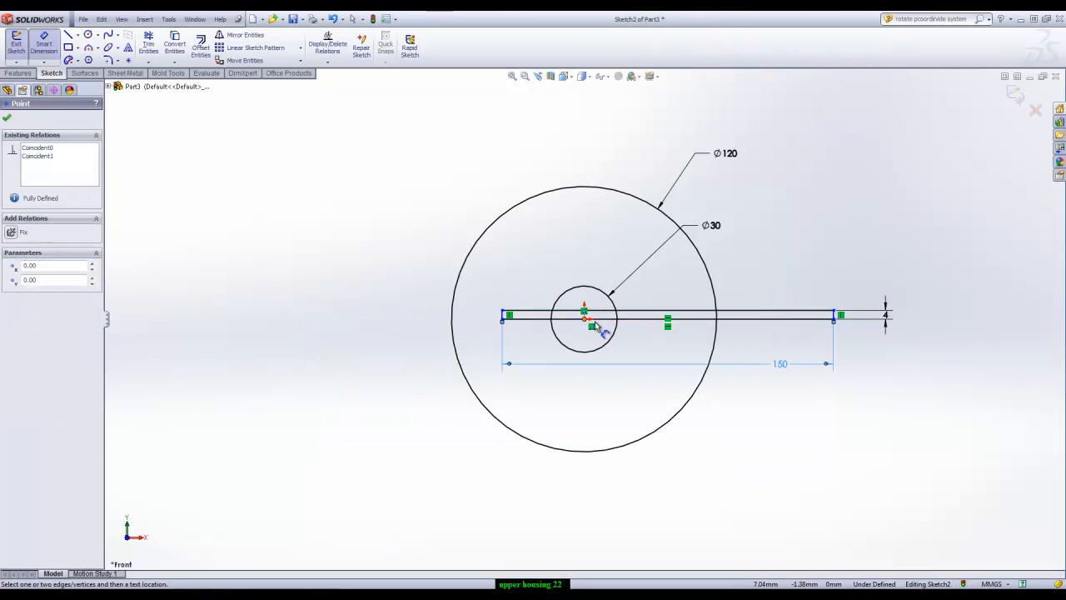
click(834, 317)
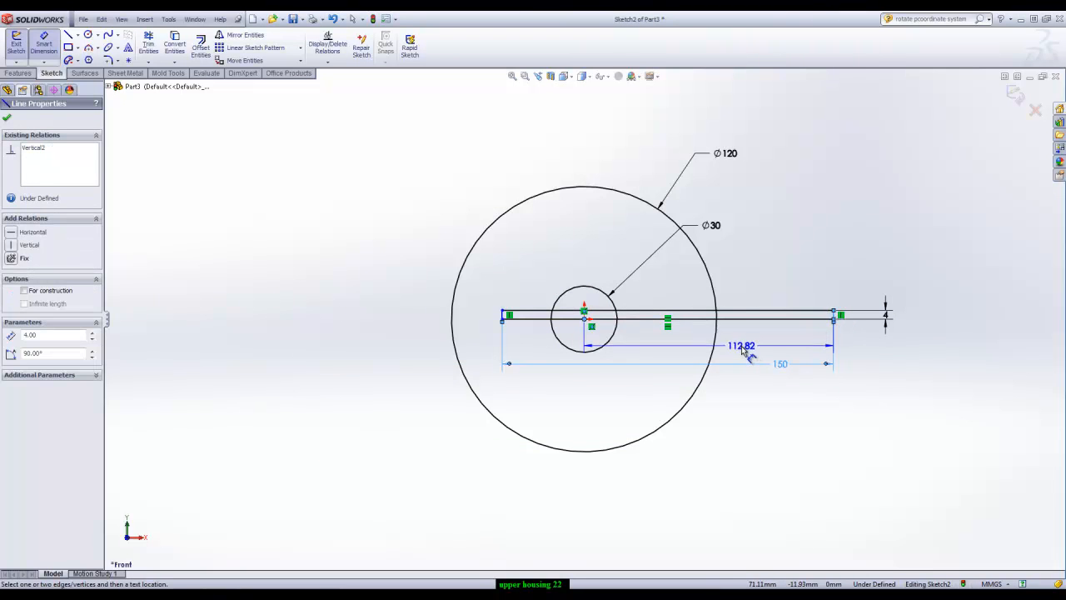
click(689, 349)
key(Return)
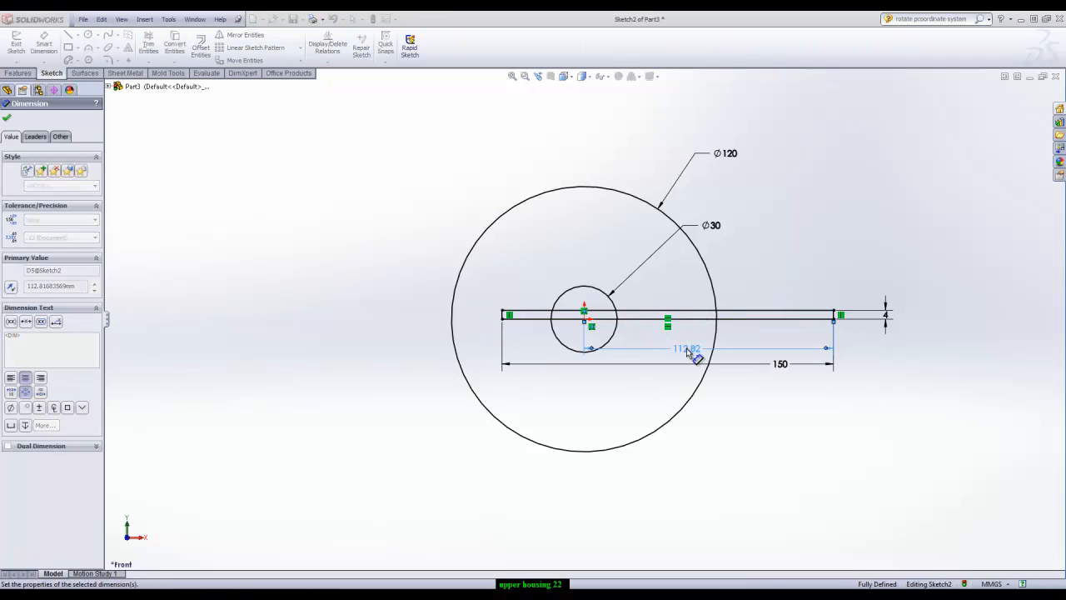
scroll(797, 272, up, 1)
scroll(754, 281, down, 1)
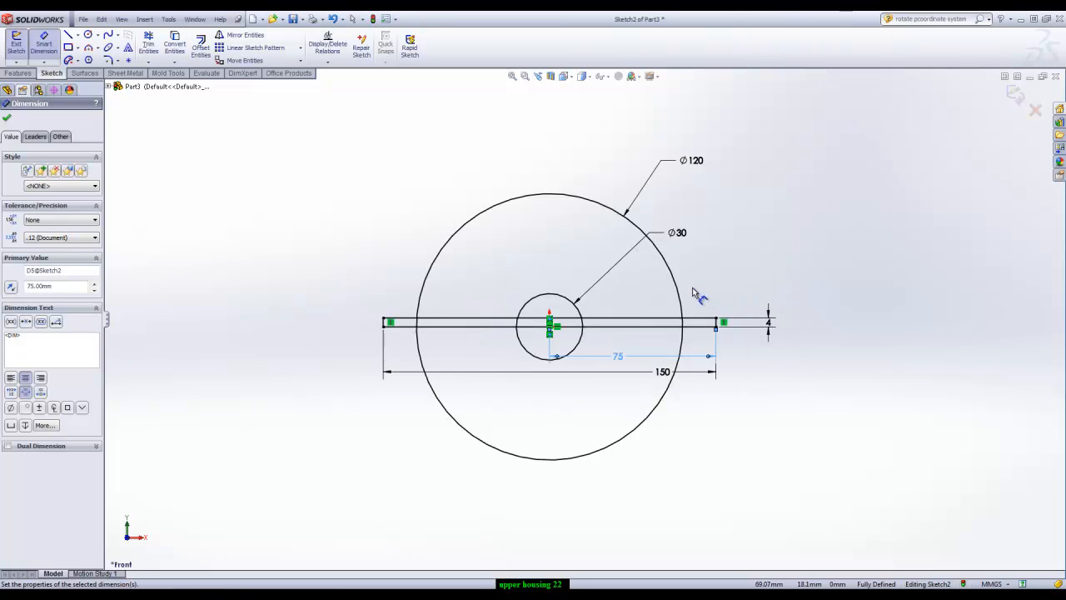
scroll(704, 293, down, 2)
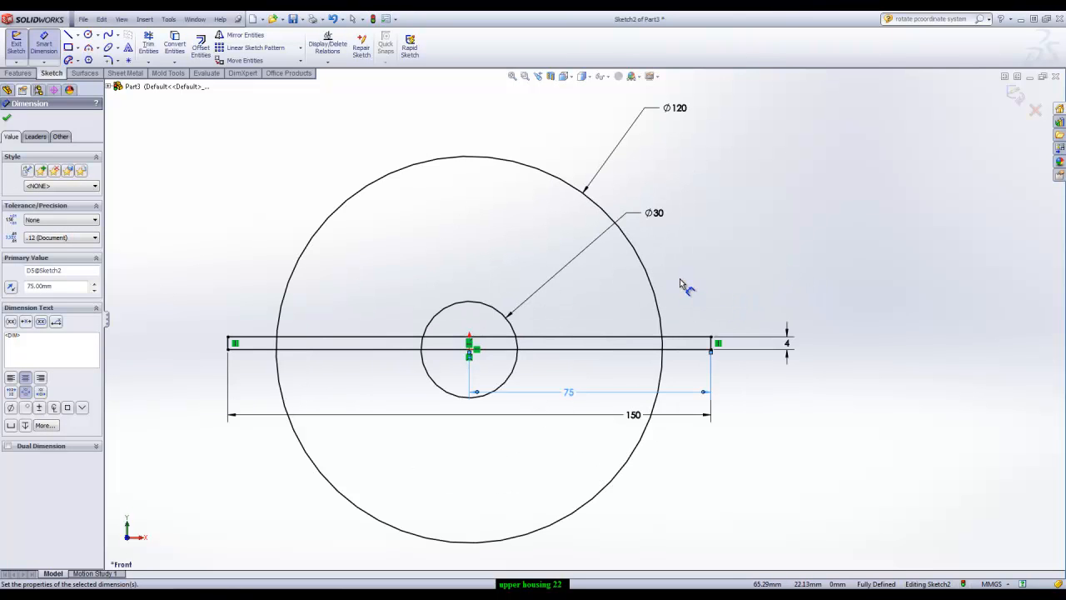
click(6, 117)
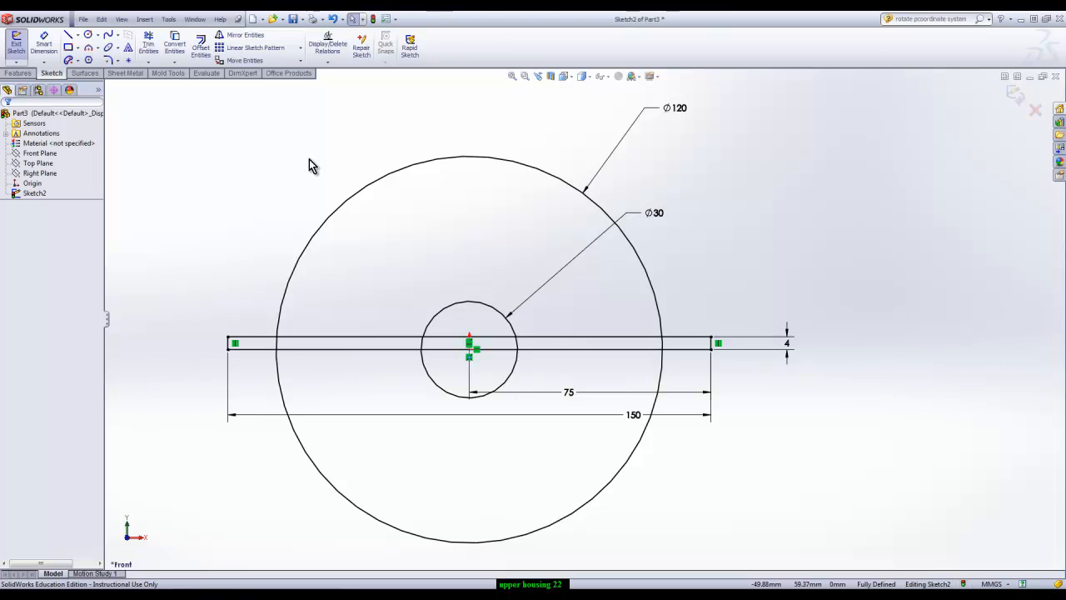
Trim away the lower circle halves and the overlapping inner segments, leaving a closed half-disc outline with side flanges and a central arc
click(149, 43)
mouse_move(541, 475)
mouse_down()
mouse_move(483, 400)
mouse_move(475, 350)
mouse_move(485, 340)
mouse_up()
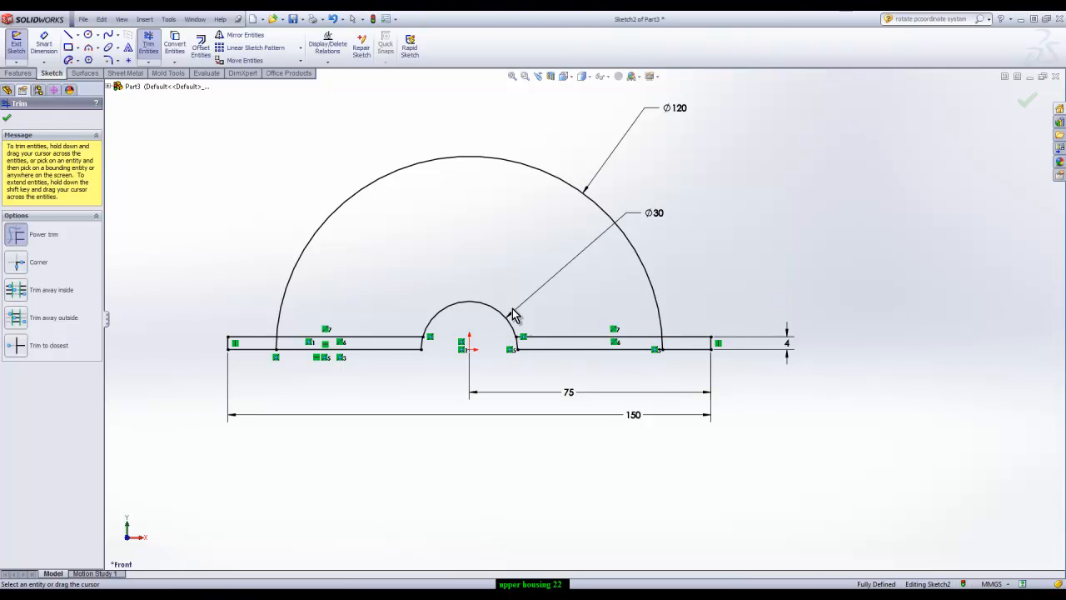
drag(627, 340, 673, 350)
drag(371, 300, 274, 348)
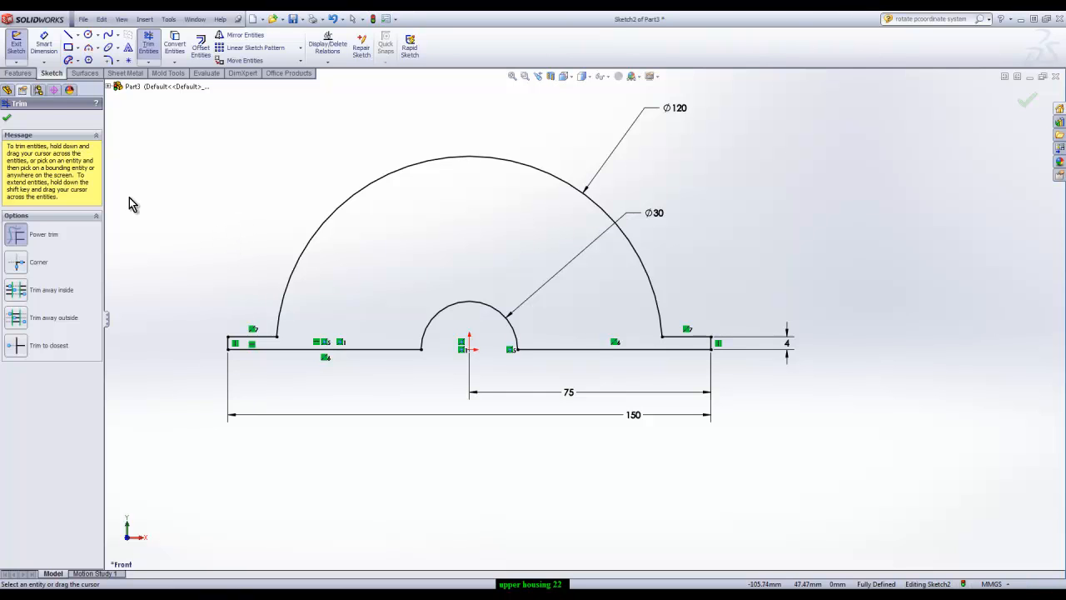
click(8, 119)
Move the 120, 30, 75, 150 and 4 mm dimension labels closer to the profile and exit the sketch
drag(693, 108, 647, 143)
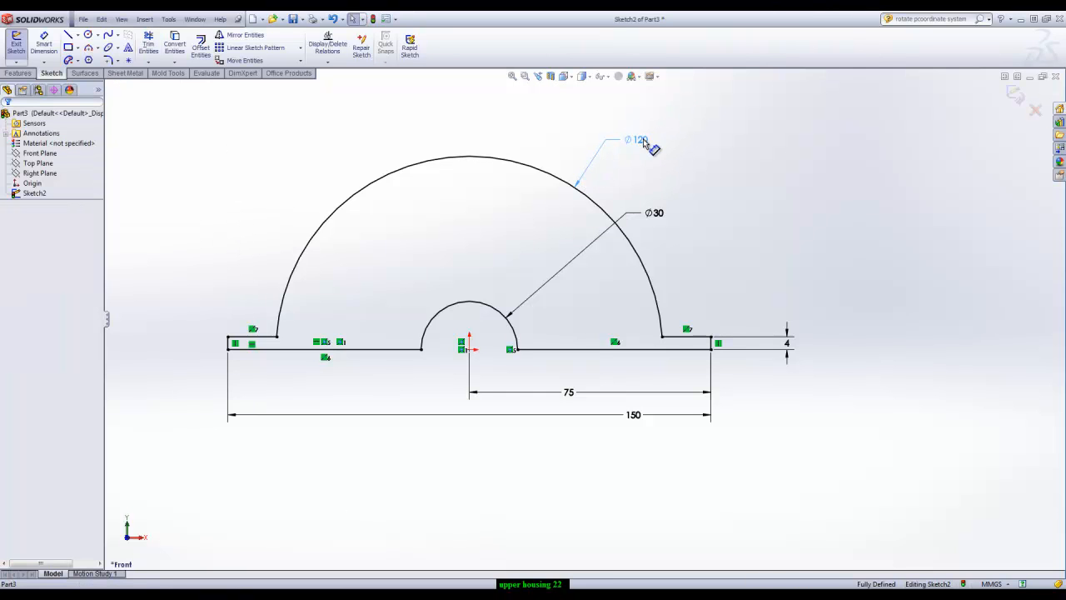
click(666, 212)
drag(666, 212, 648, 198)
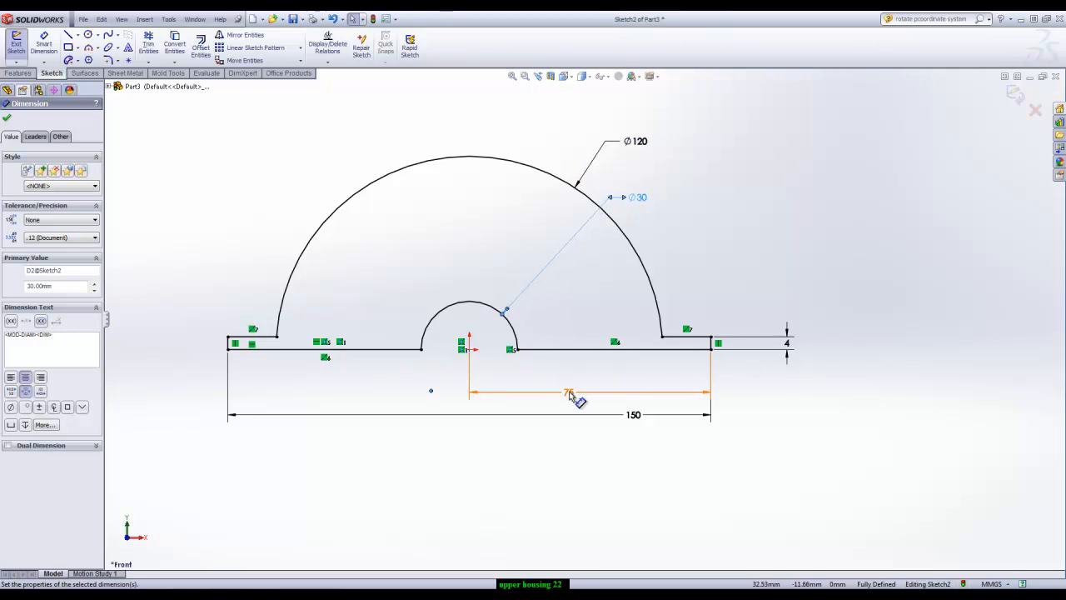
drag(569, 398, 573, 386)
drag(633, 415, 584, 402)
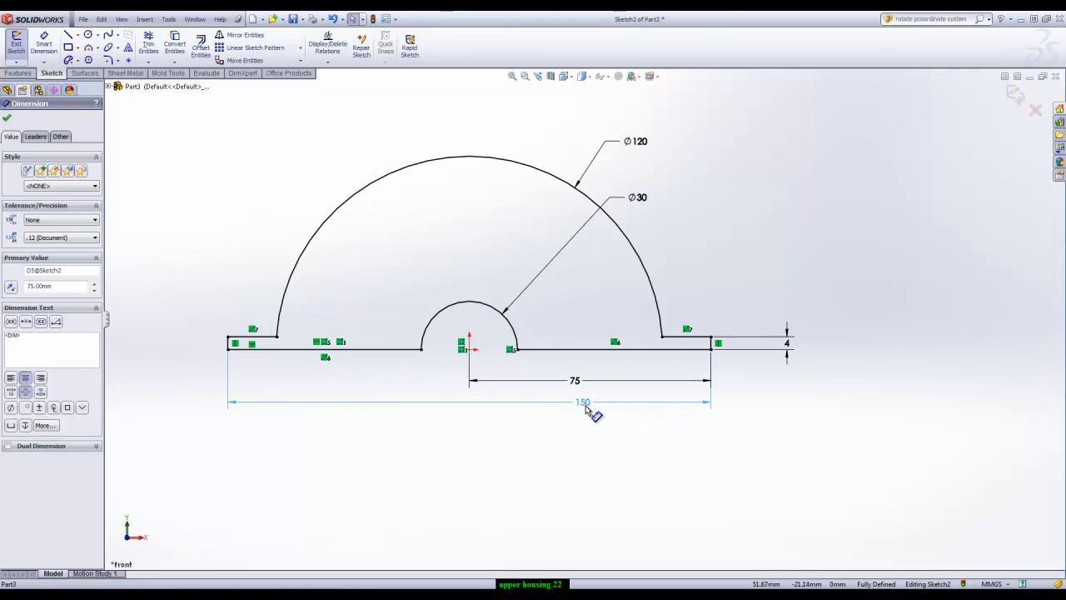
drag(790, 347, 742, 345)
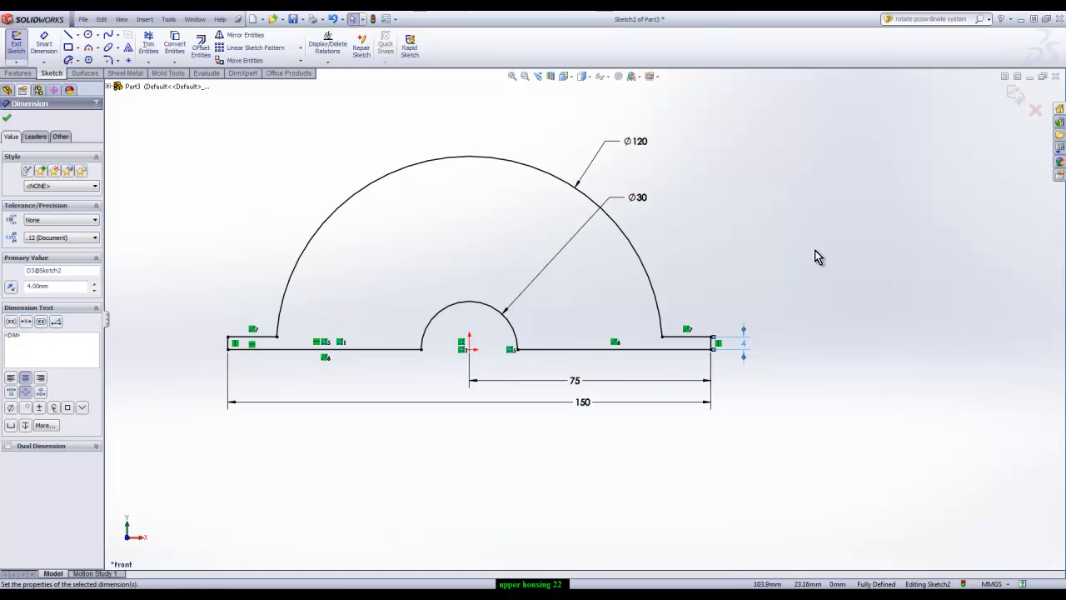
click(1014, 97)
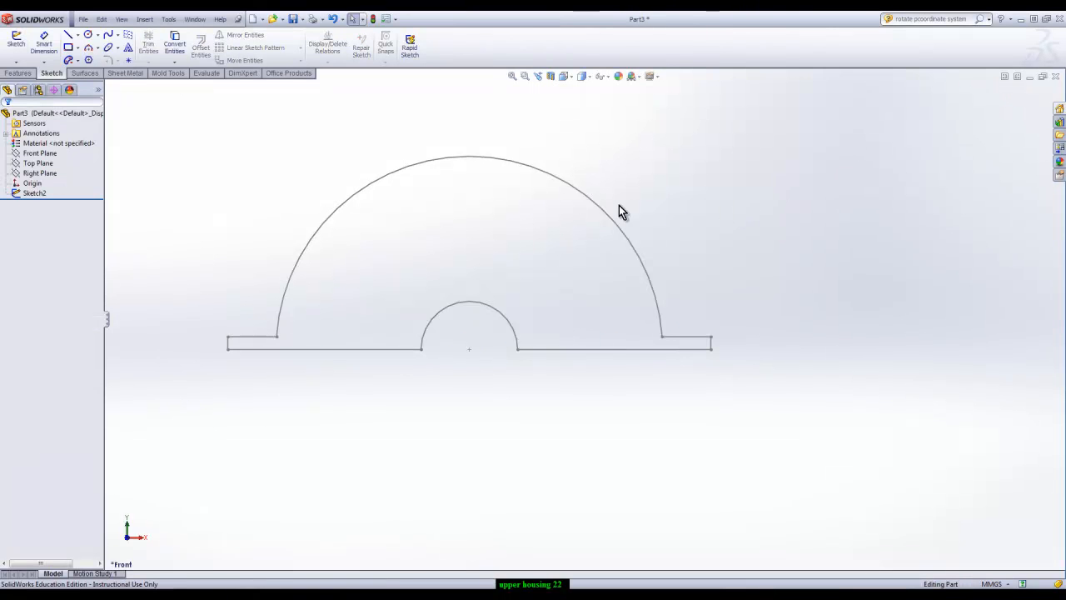
Extrude the flanged half-disc sketch 80 mm with the Mid Plane end condition
click(17, 72)
click(20, 47)
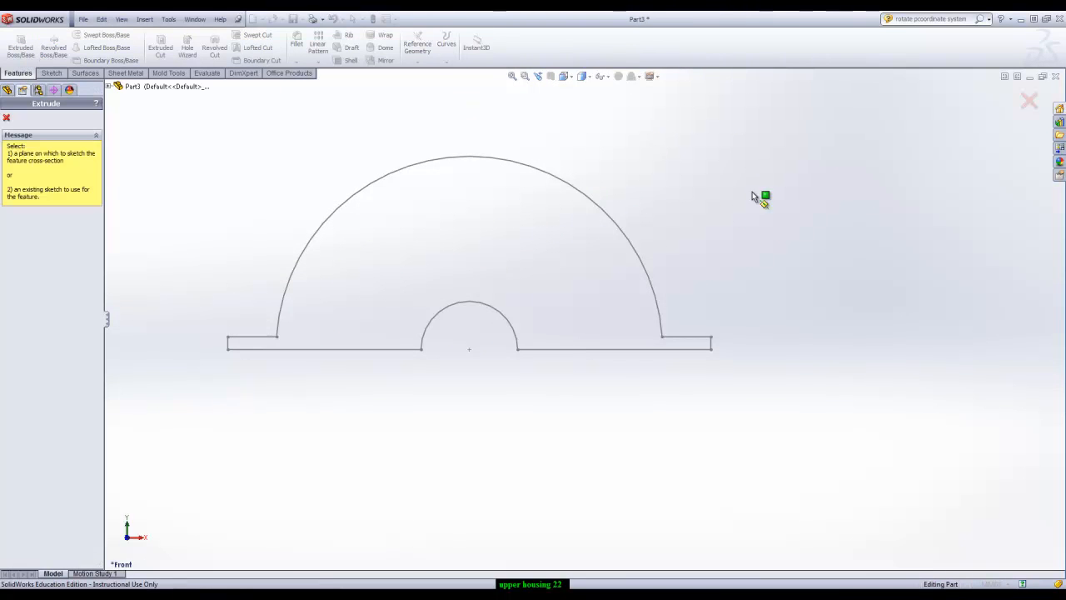
click(646, 268)
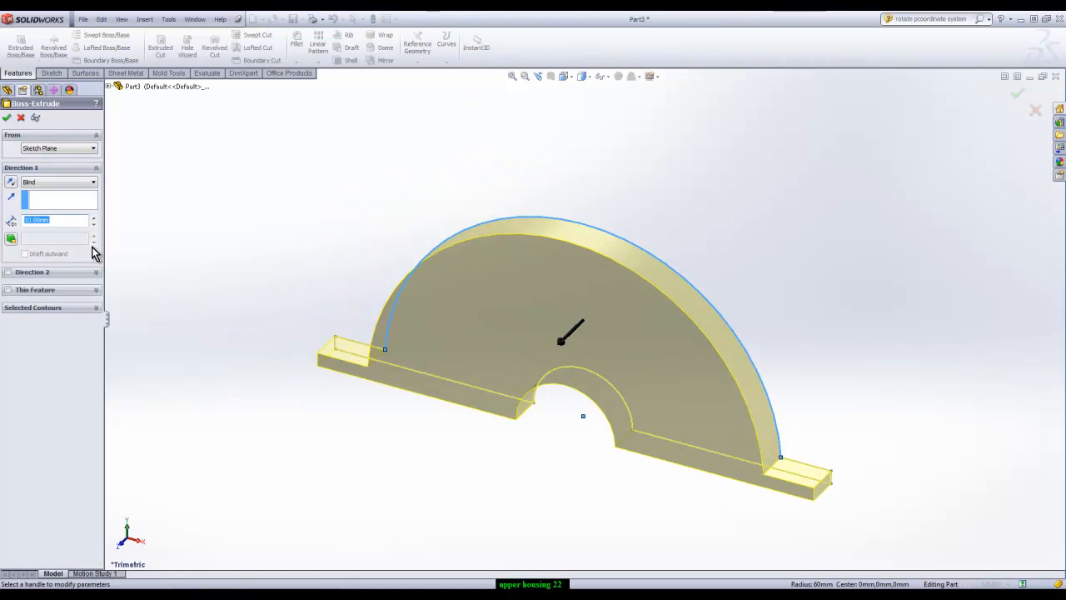
click(67, 182)
click(50, 222)
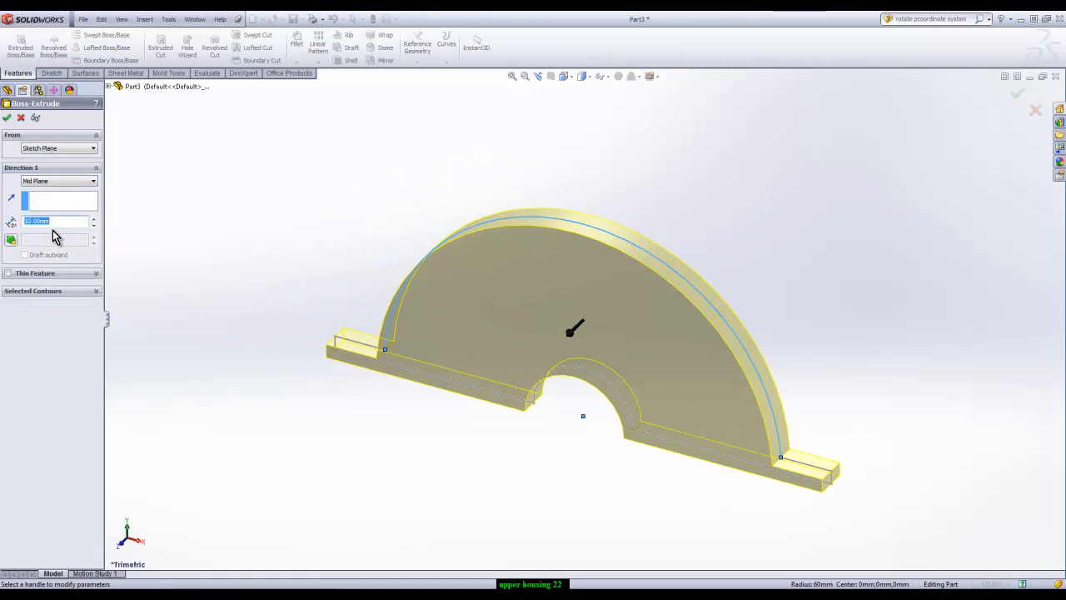
text(8)
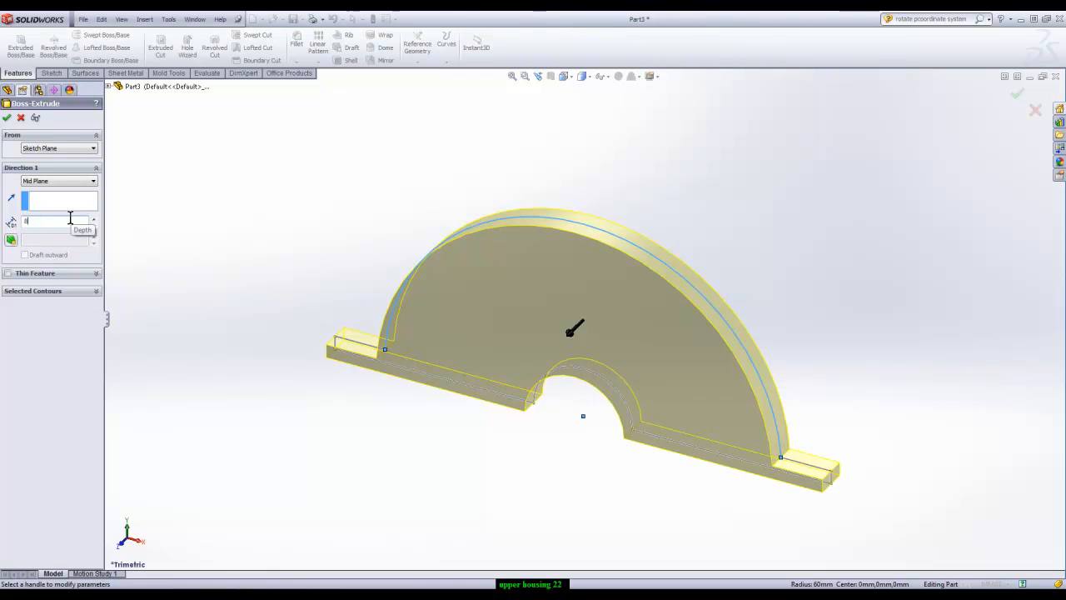
text(0)
key(Return)
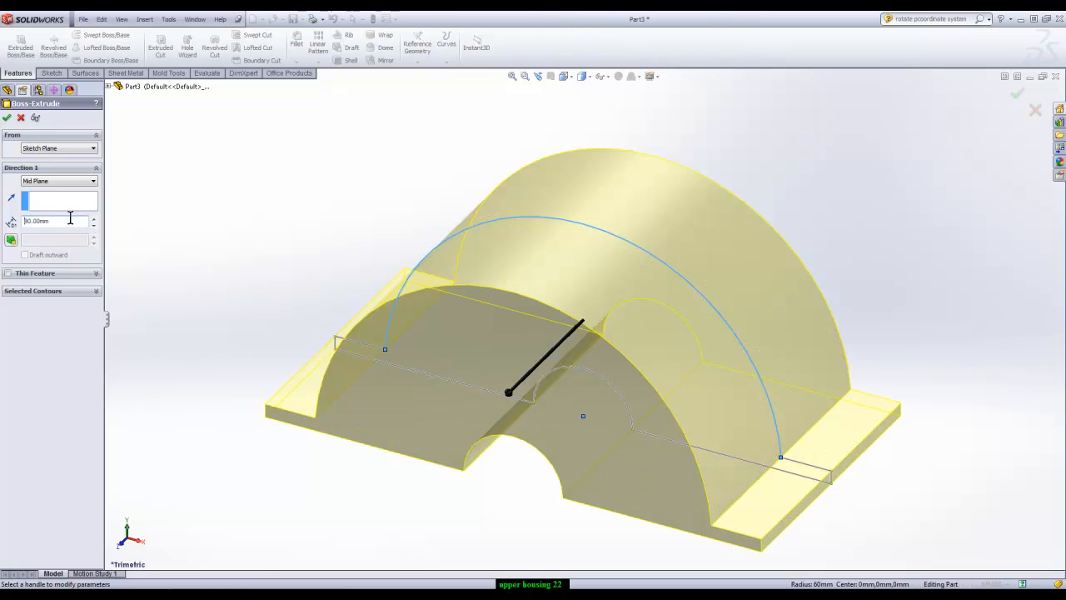
click(1016, 95)
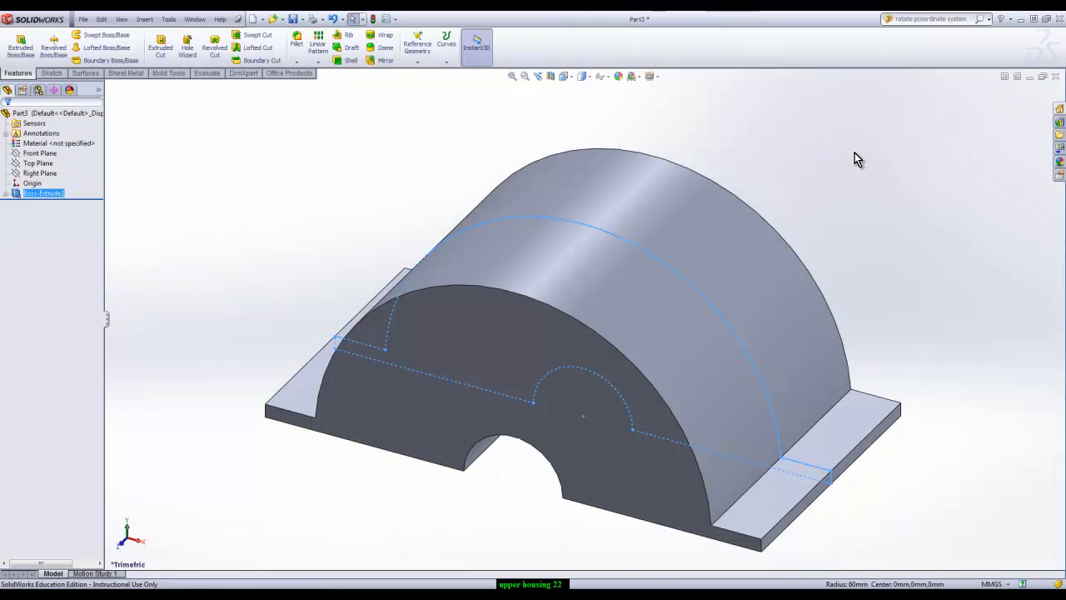
Open the extrusion's profile sketch to review how its outline and dimensions sit within the solid, and exit it
click(21, 204)
click(6, 194)
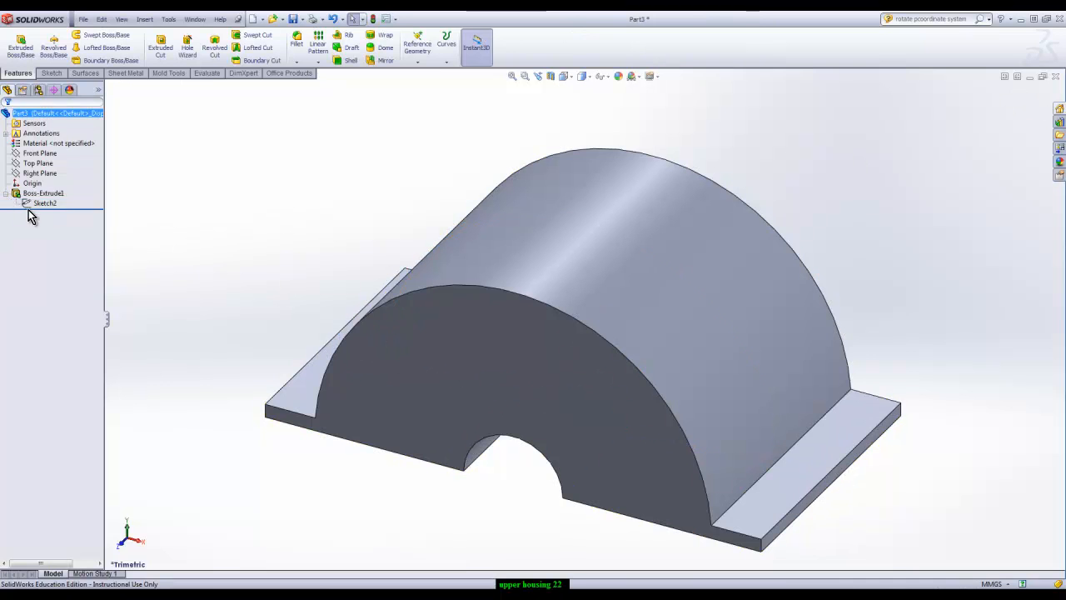
click(33, 205)
click(37, 176)
middle_drag(276, 223, 277, 154)
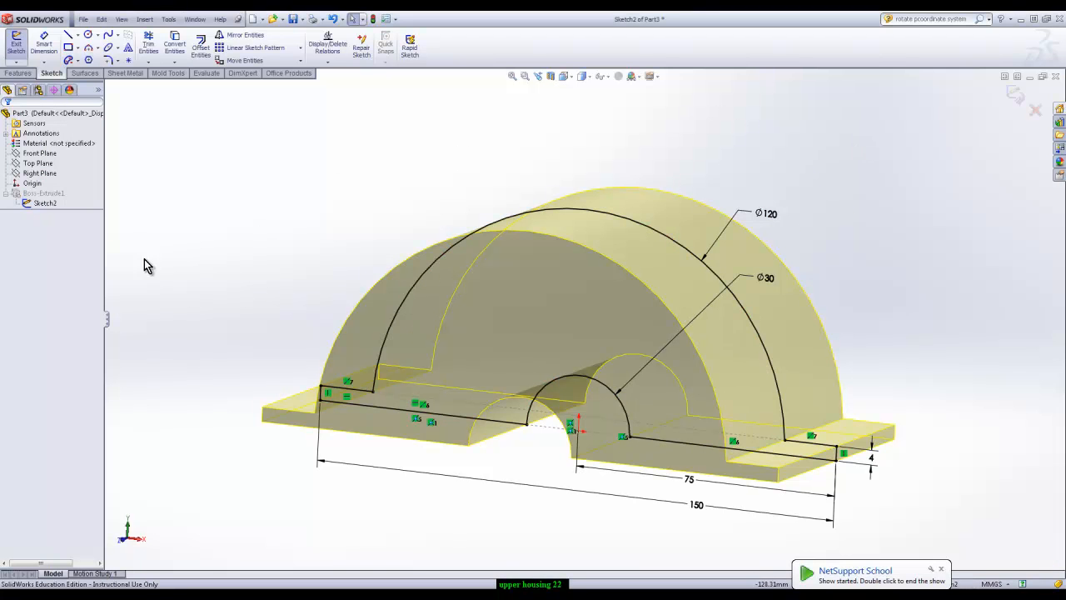
click(1009, 93)
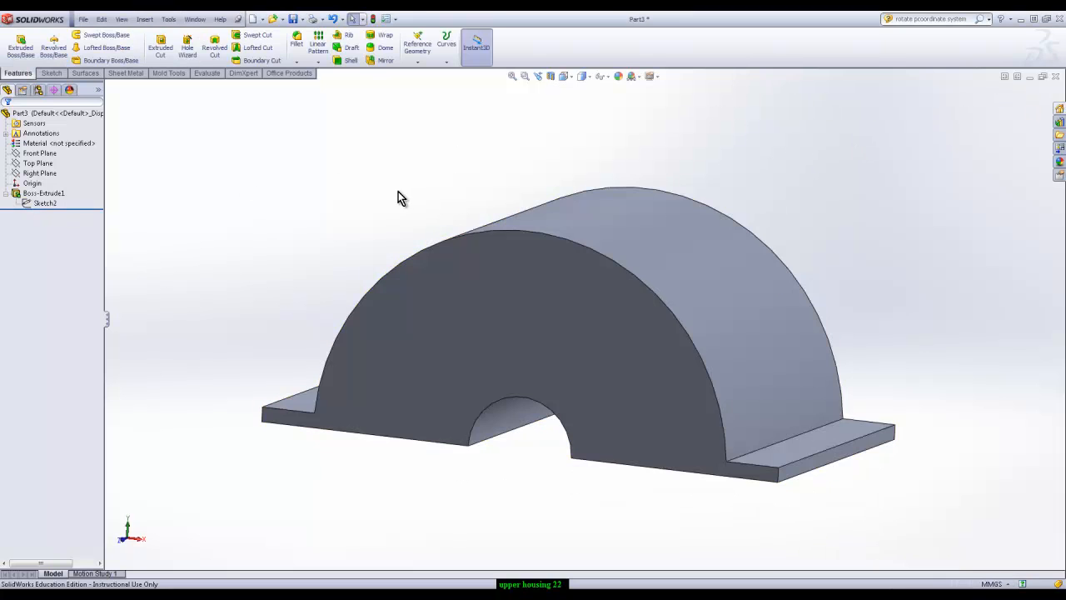
click(43, 202)
mouse_move(667, 227)
middle_down()
mouse_move(824, 253)
mouse_move(764, 267)
mouse_move(864, 276)
mouse_move(864, 266)
mouse_move(867, 284)
middle_up()
click(167, 197)
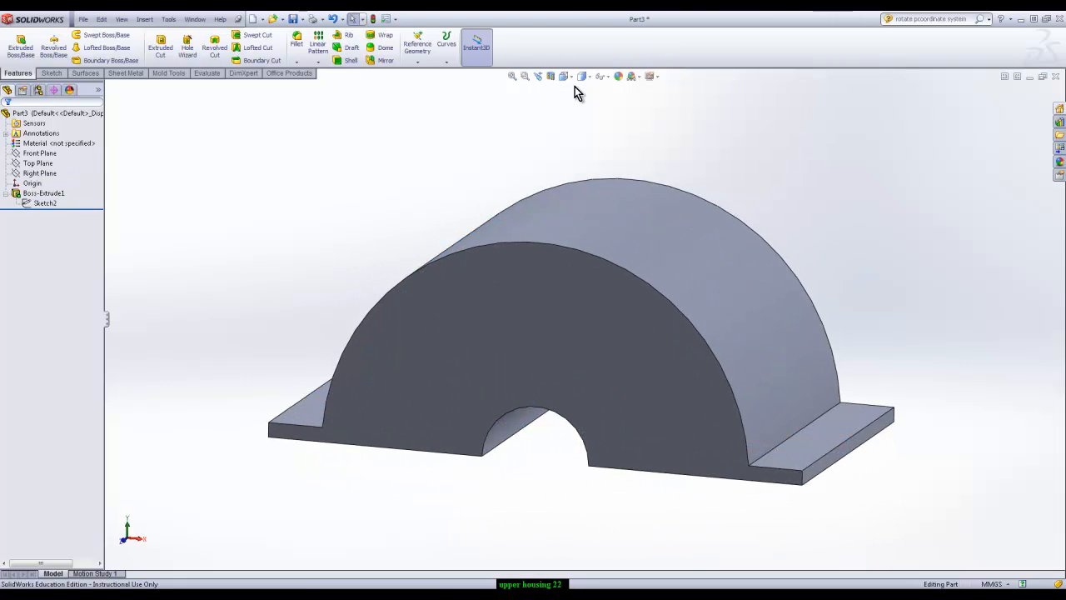
Sketch a three-point arc of about 92 mm radius on the Front Plane, from the dome's right flange corner to above its left side
click(52, 74)
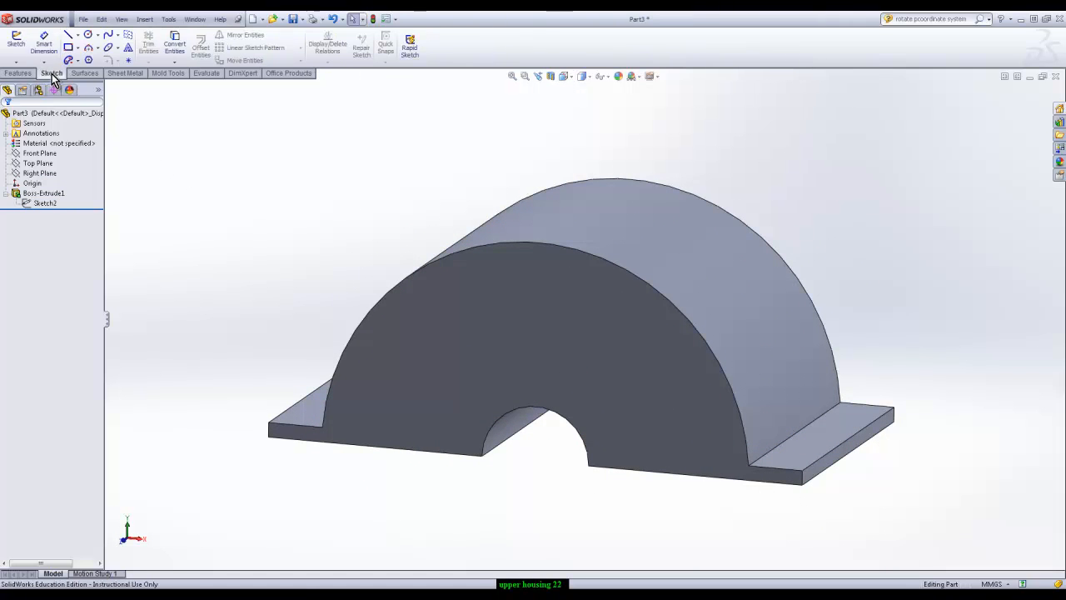
click(16, 43)
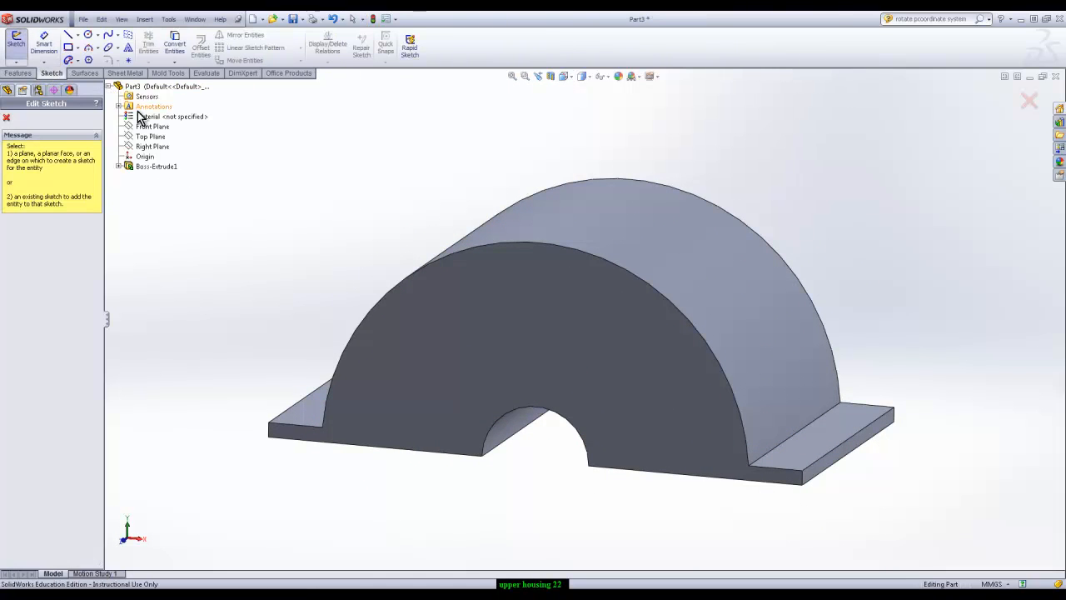
click(140, 127)
click(565, 76)
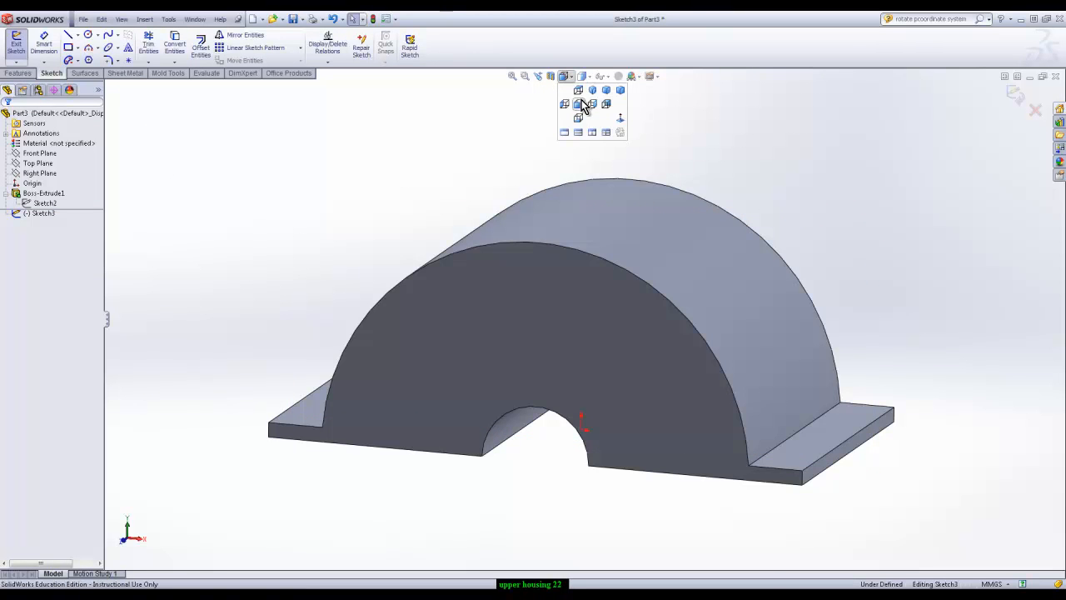
click(89, 47)
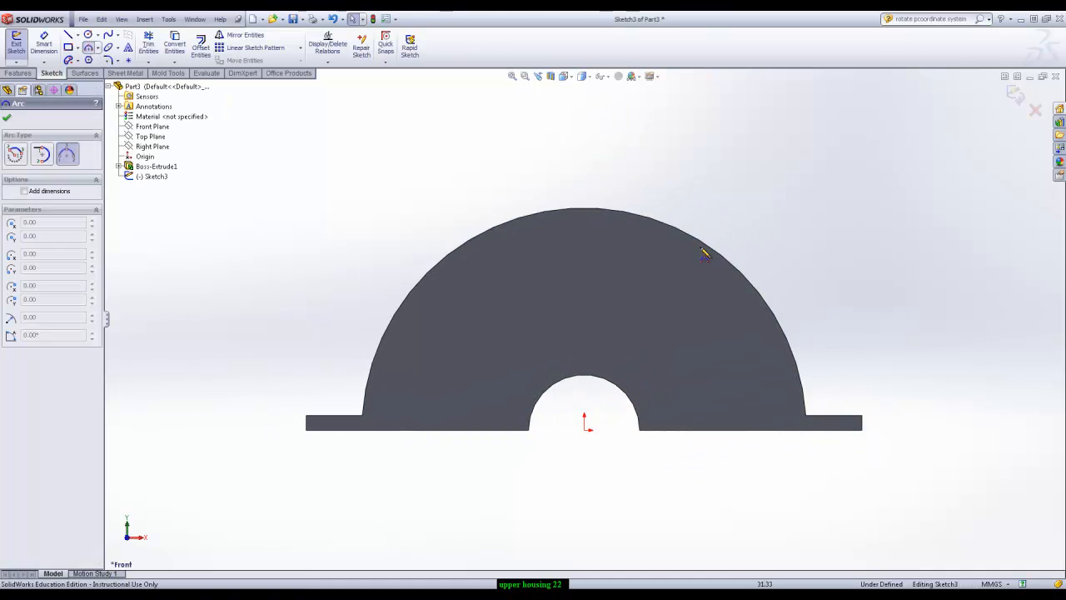
click(807, 417)
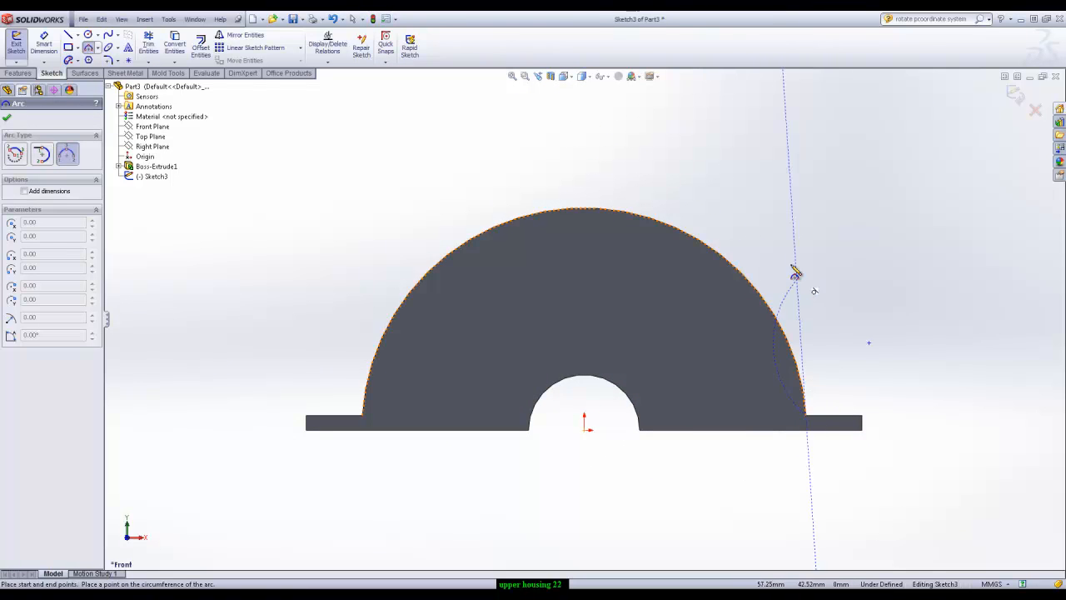
click(375, 131)
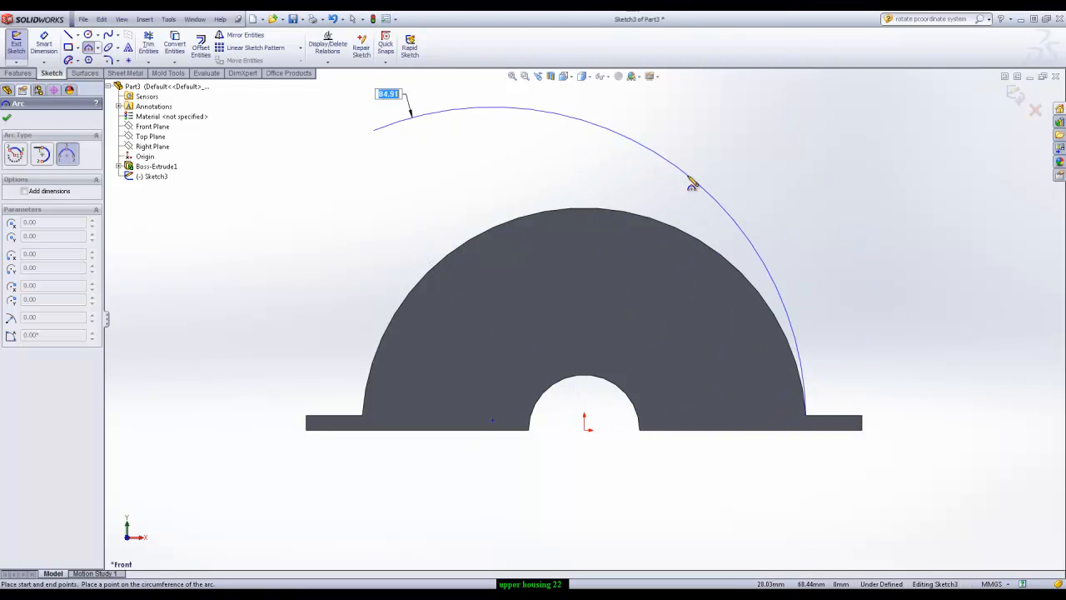
click(655, 173)
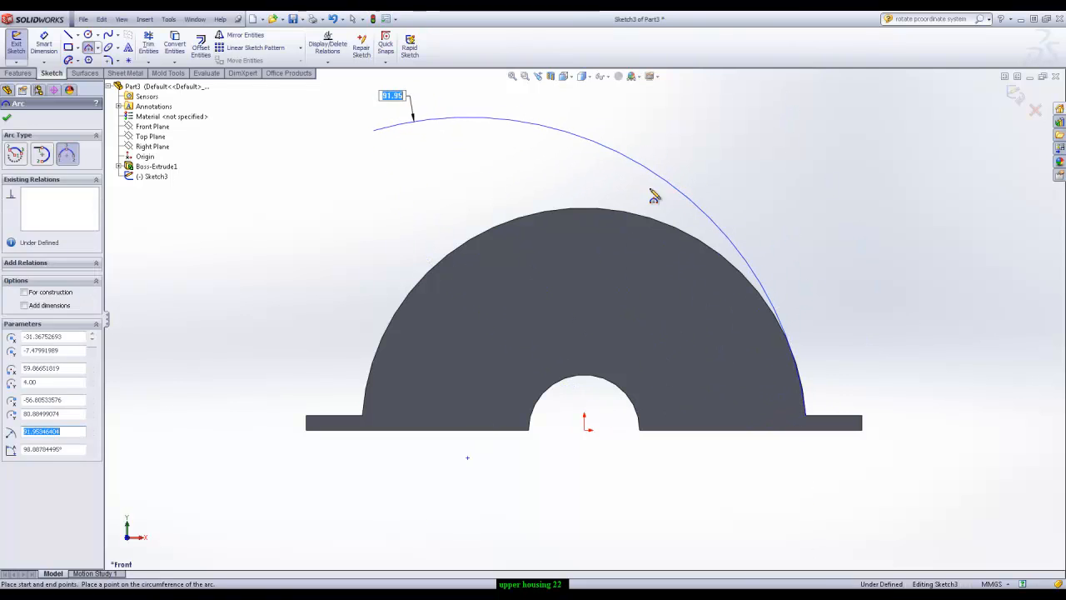
Draw a horizontal line about 32.5 mm long leftward from the arc's upper end
click(69, 35)
click(375, 131)
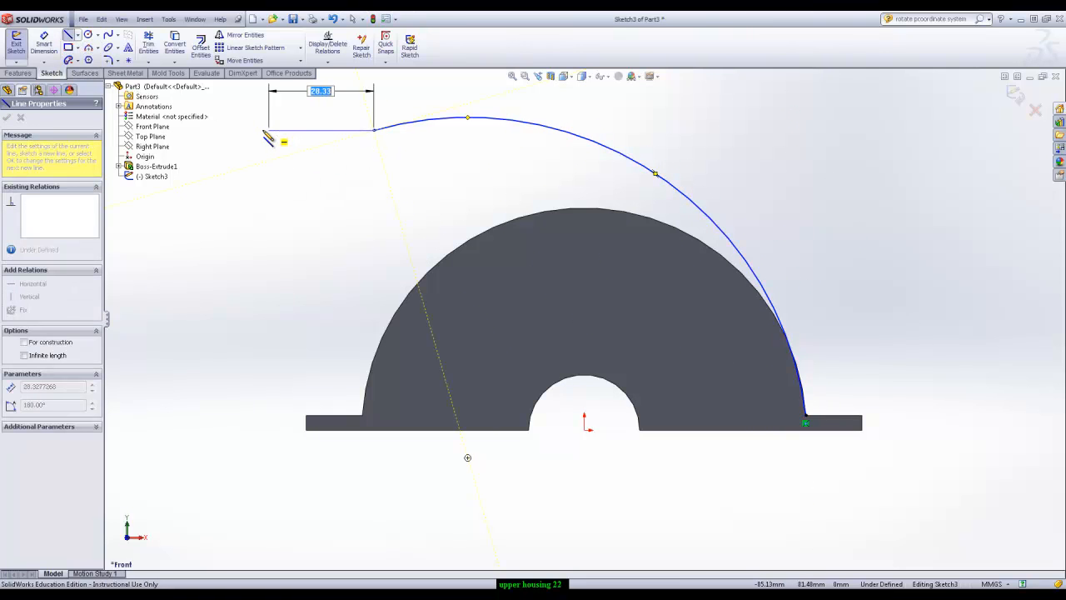
click(254, 131)
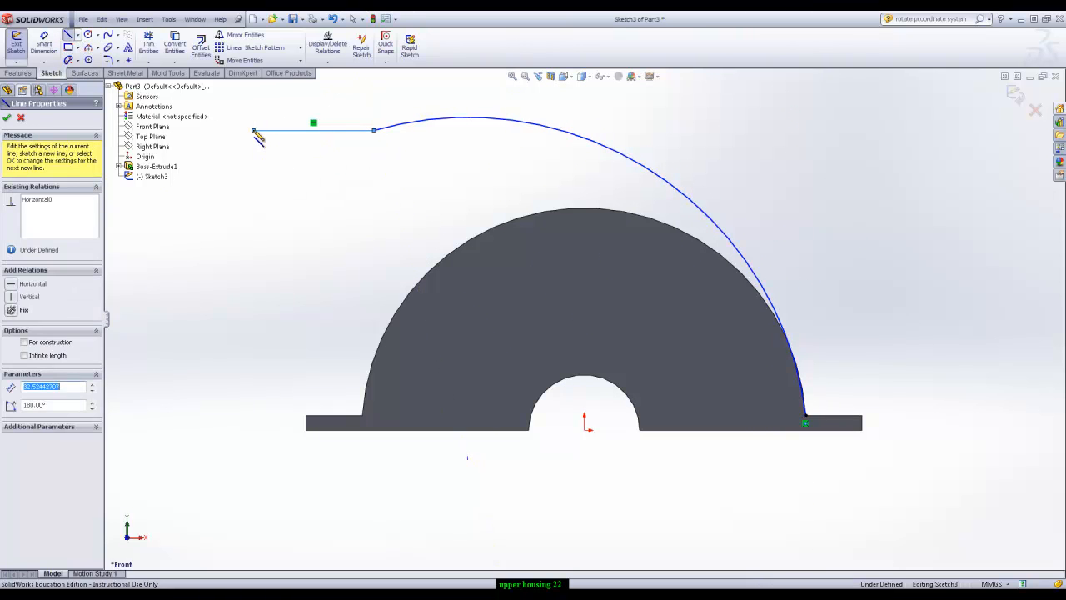
key(Escape)
Add a tangent relation between the arc and the horizontal line
click(385, 132)
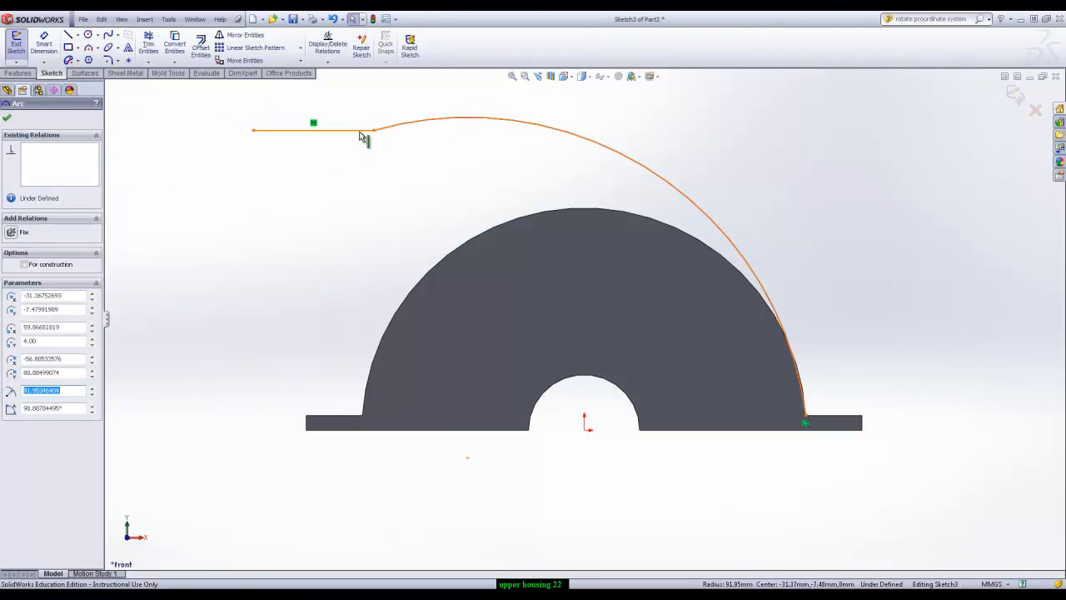
ctrl+click(360, 130)
click(389, 96)
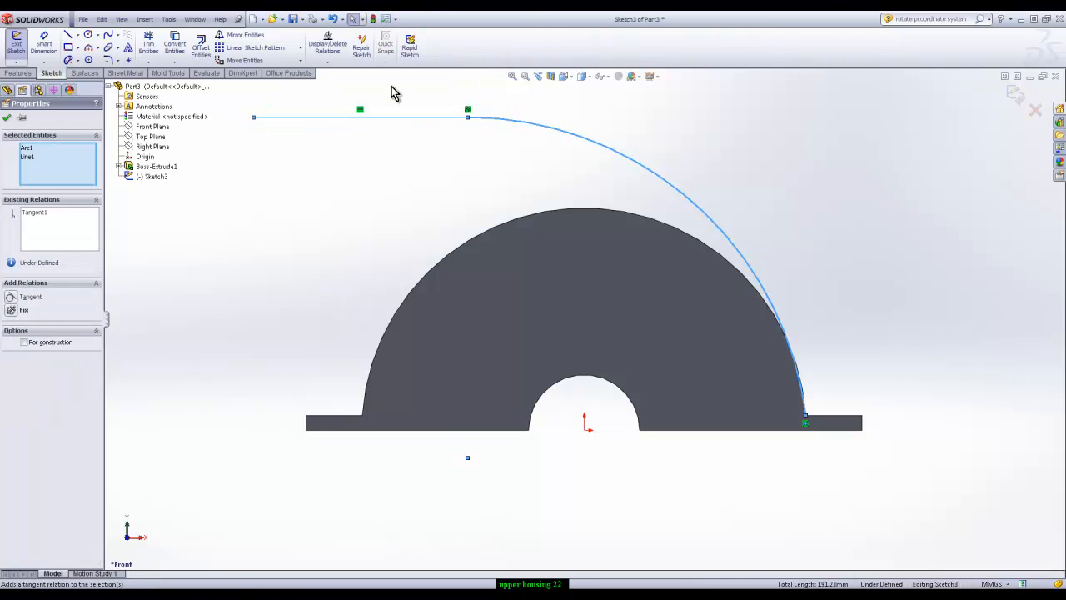
click(441, 200)
Dimension the arc's radius to 100 mm
click(44, 44)
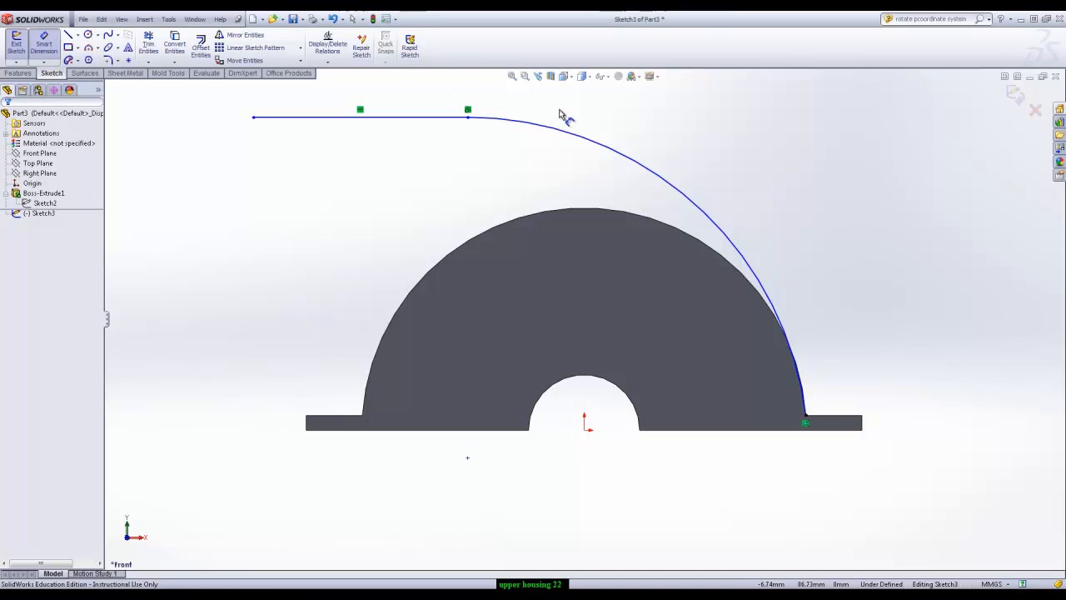
click(610, 149)
click(716, 159)
text(100)
key(Return)
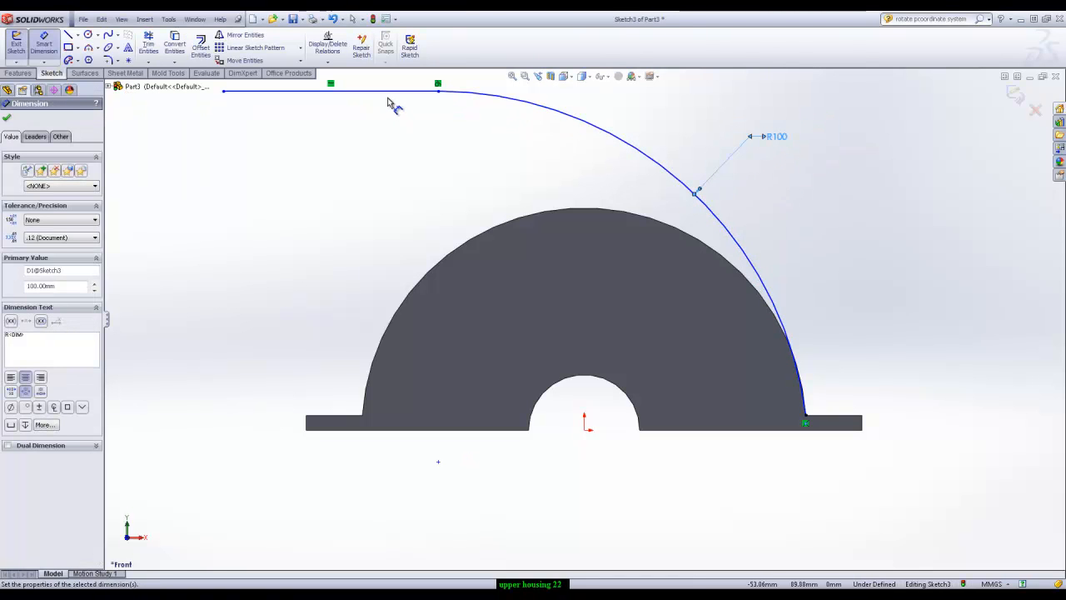
Dimension the vertical distance between the horizontal line and the left flange's top edge as 100 mm
click(390, 92)
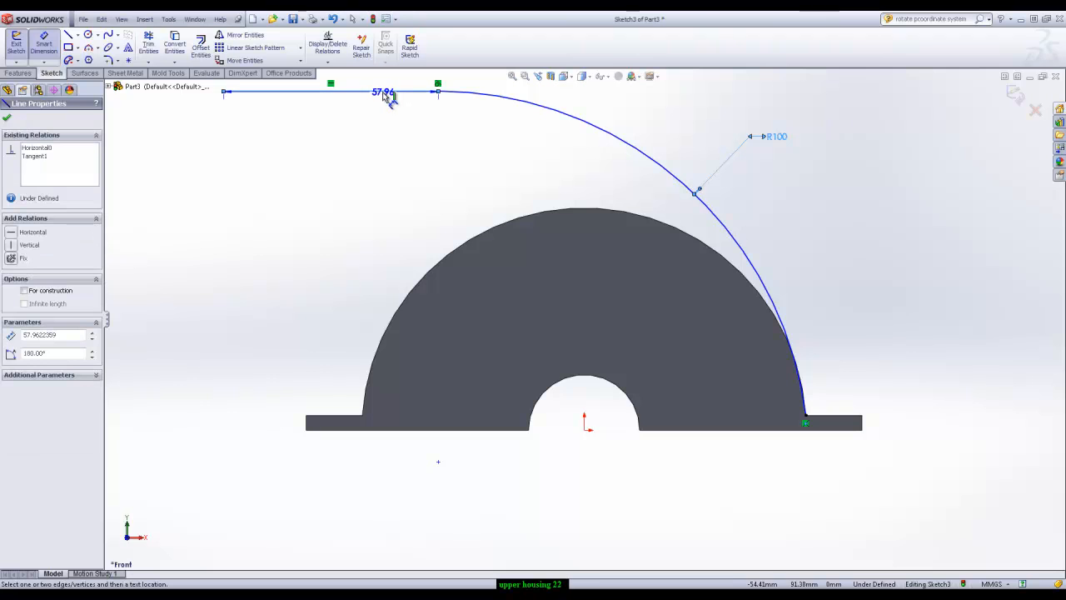
click(339, 417)
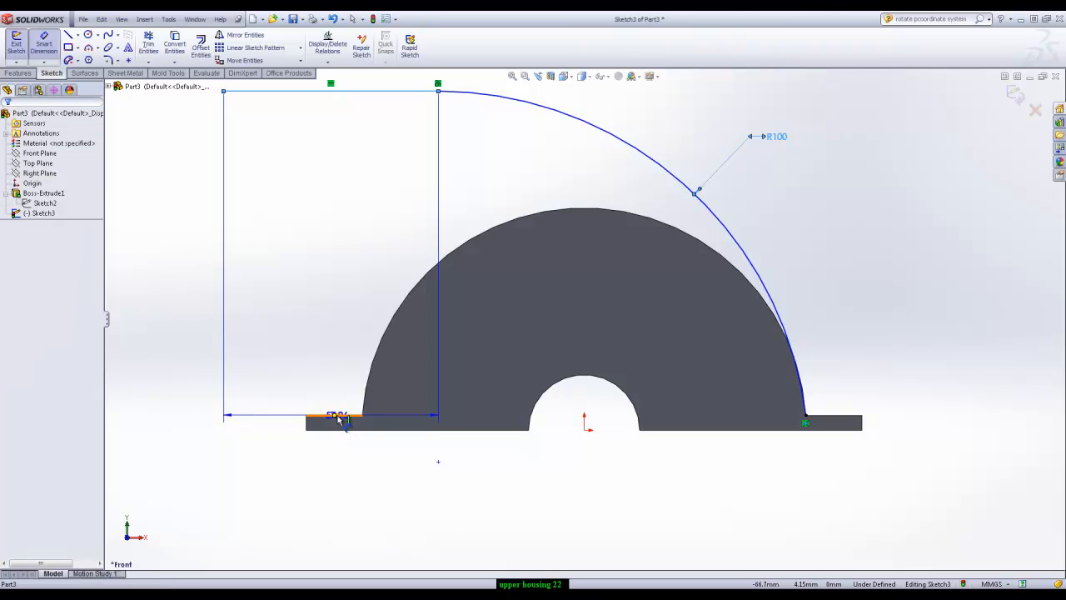
click(197, 293)
text(1)
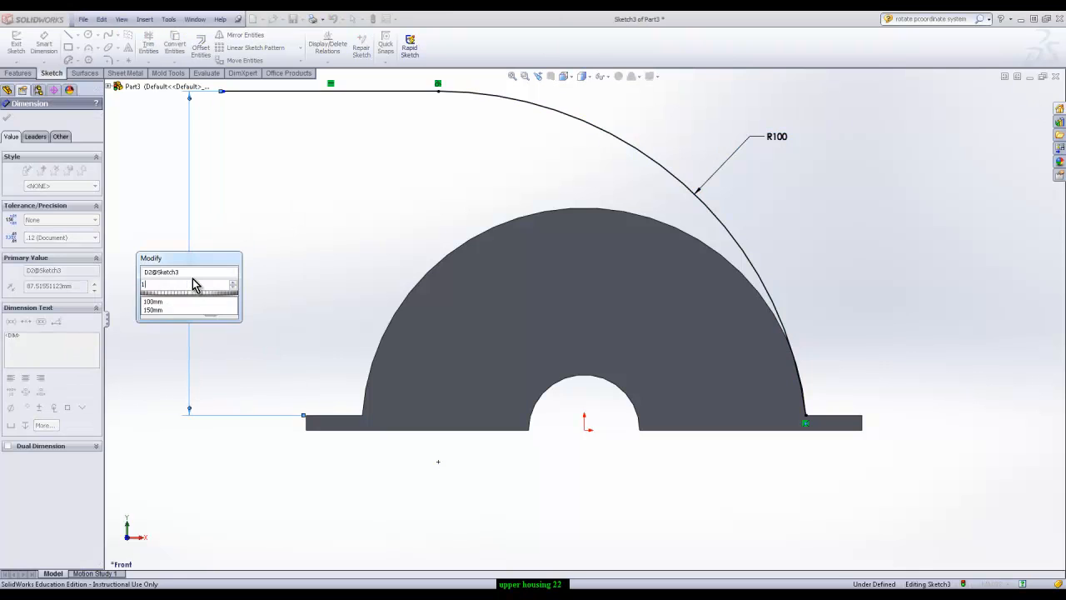
text(00)
key(Return)
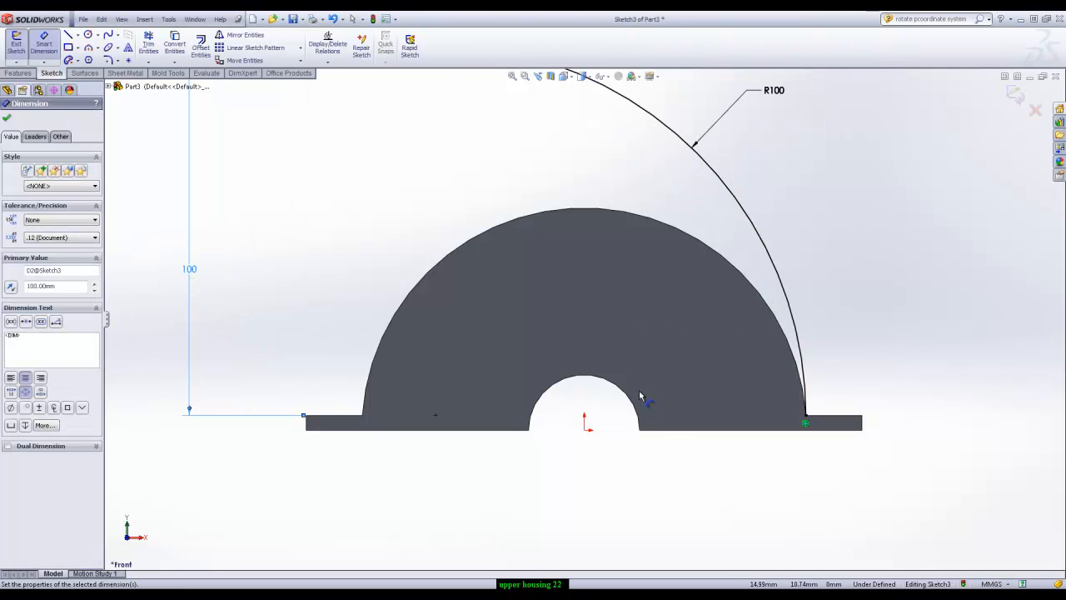
Dimension the horizontal distance from the origin to the line's free end as 81.5 mm and exit the sketch
scroll(643, 392, up, 3)
click(587, 385)
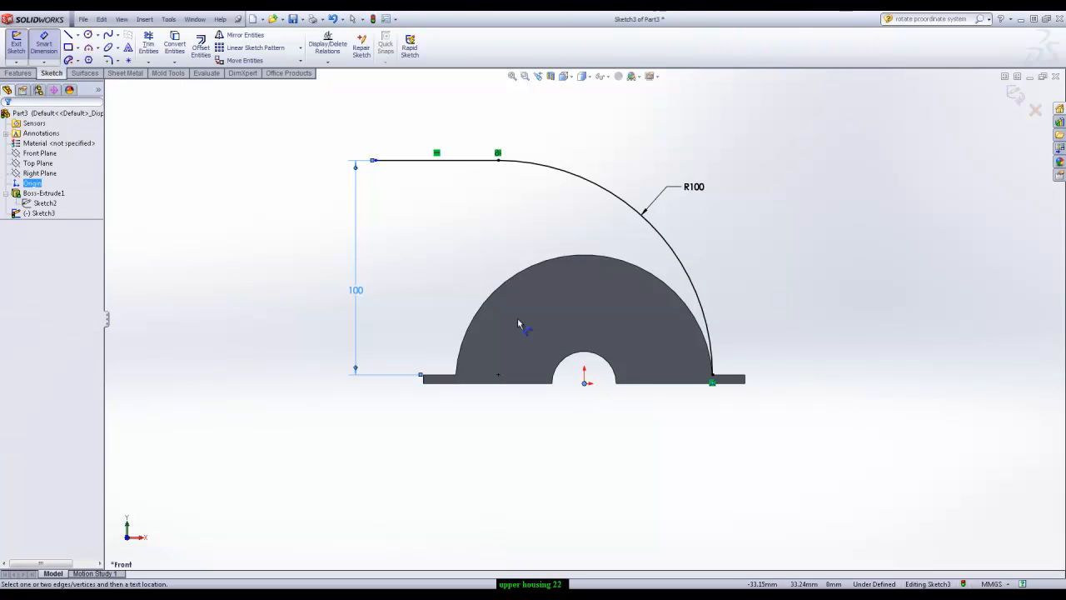
click(375, 161)
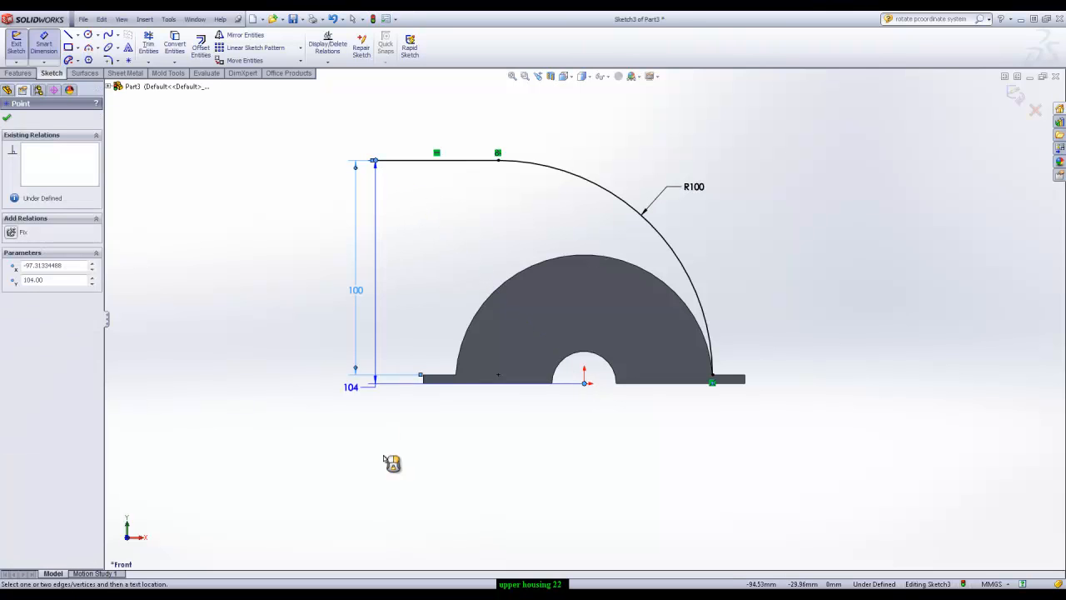
click(440, 442)
text(81.5)
key(Return)
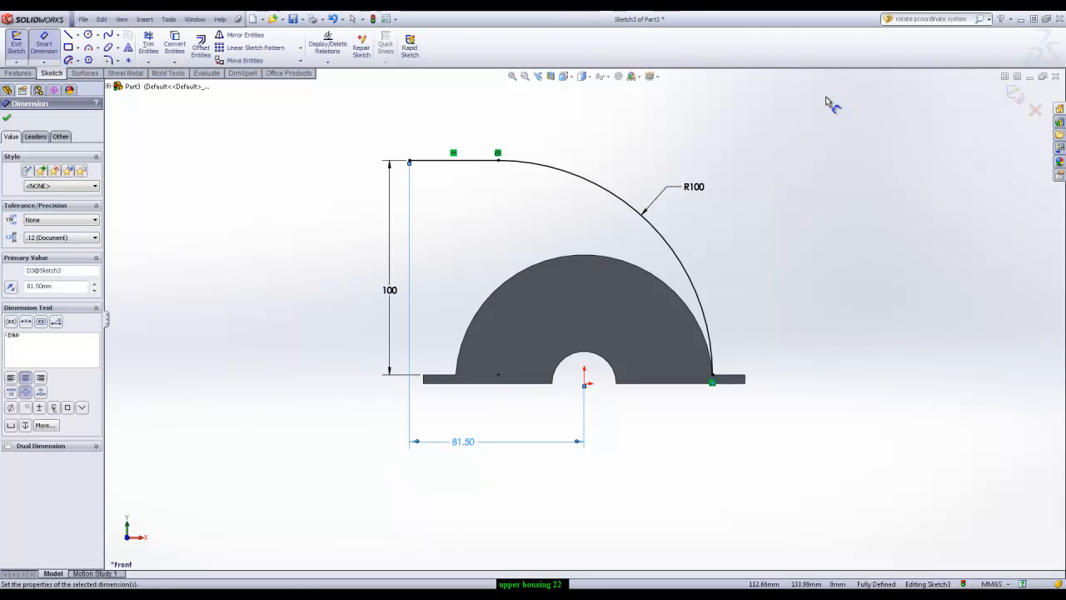
click(1015, 96)
Create a reference plane perpendicular to the path's horizontal line and coincident with its free end
middle_drag(888, 250, 835, 289)
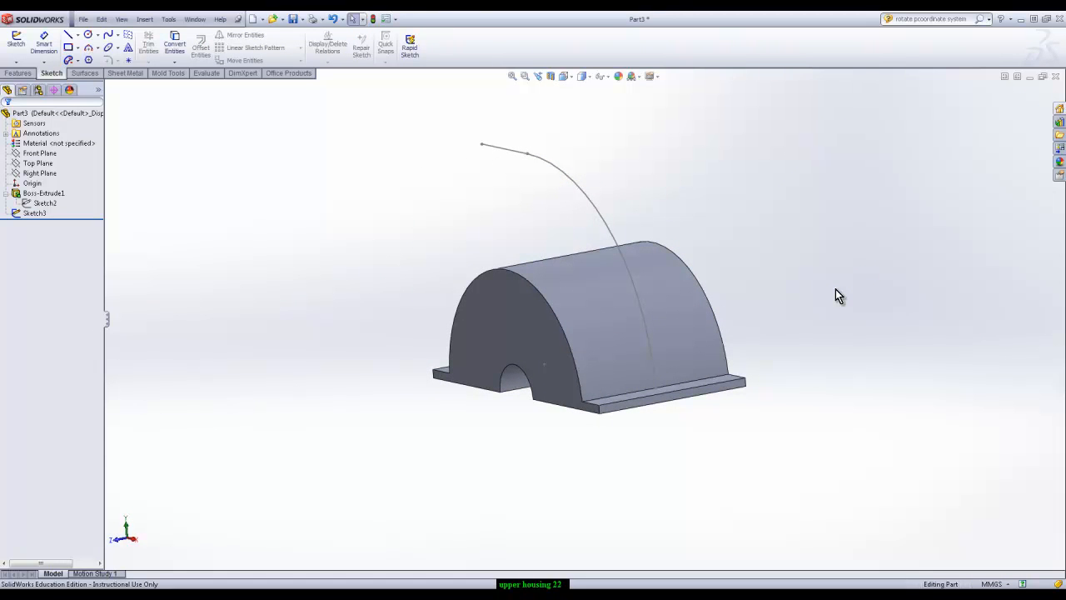
middle_drag(436, 271, 456, 227)
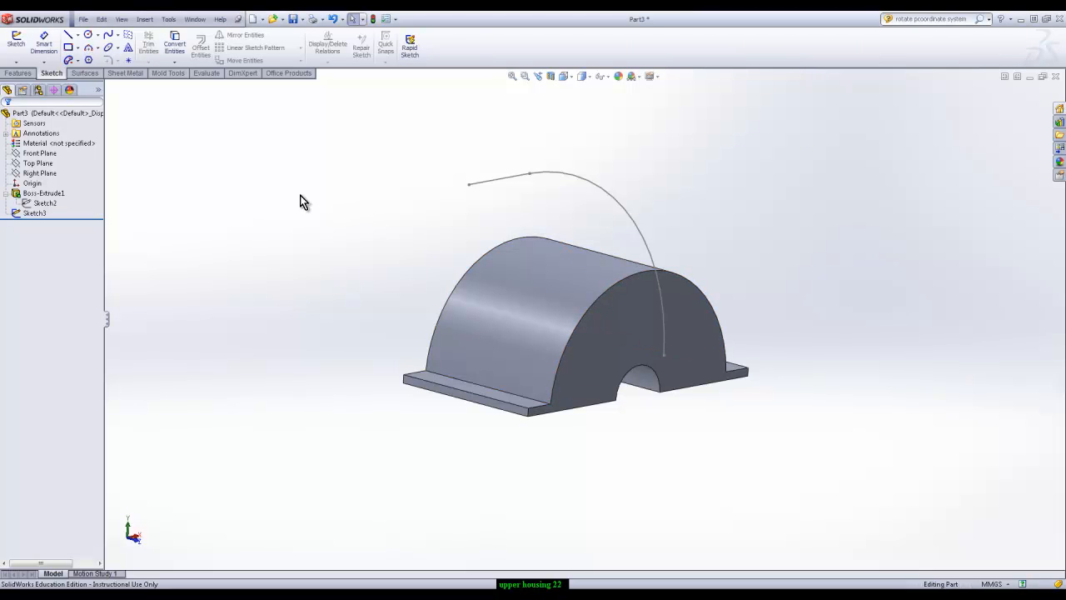
click(18, 73)
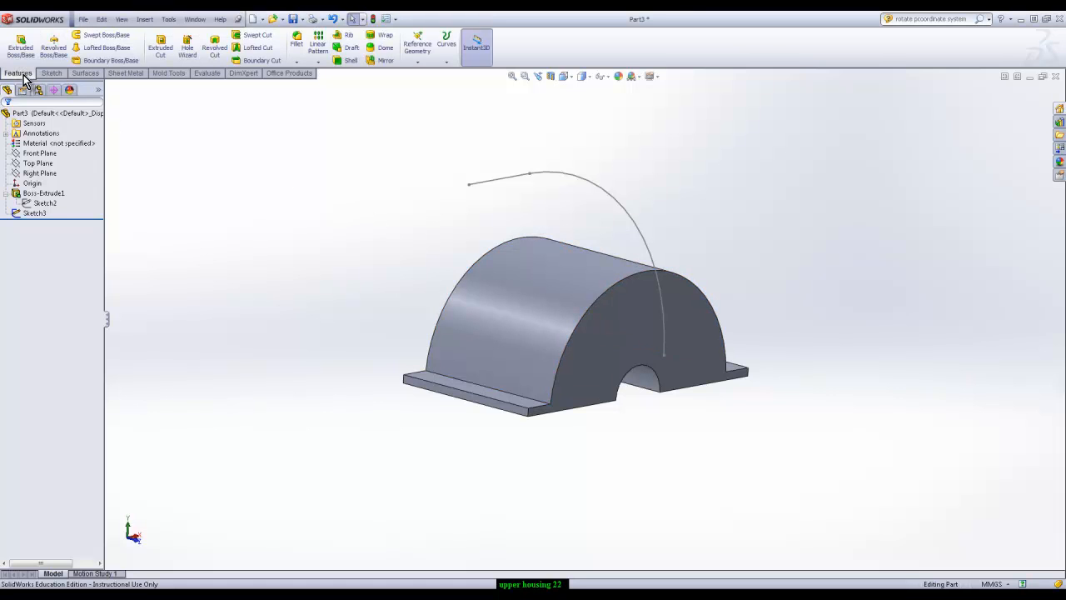
click(422, 65)
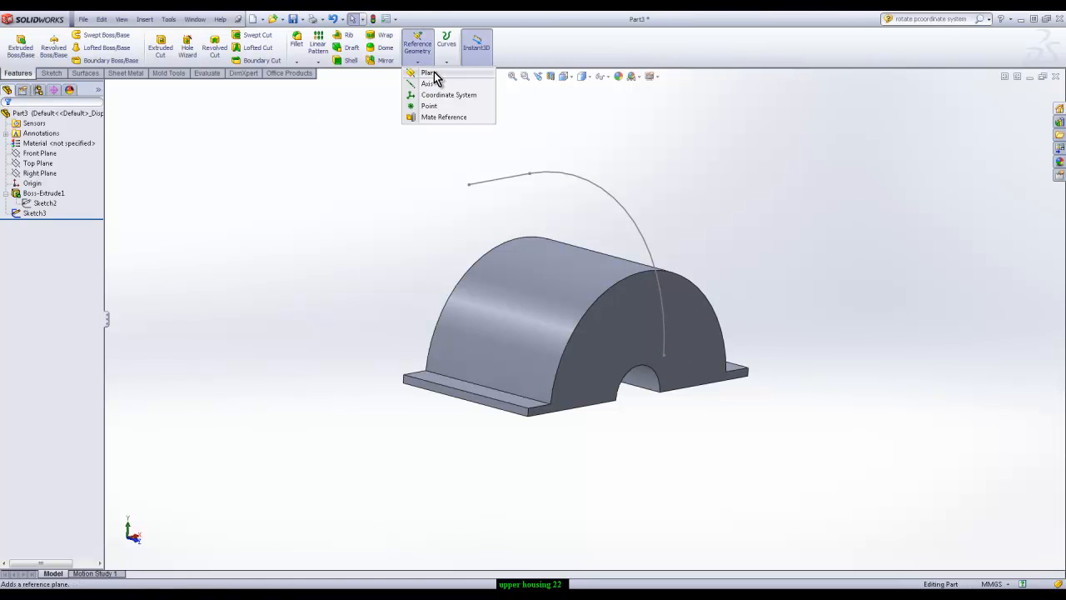
click(428, 73)
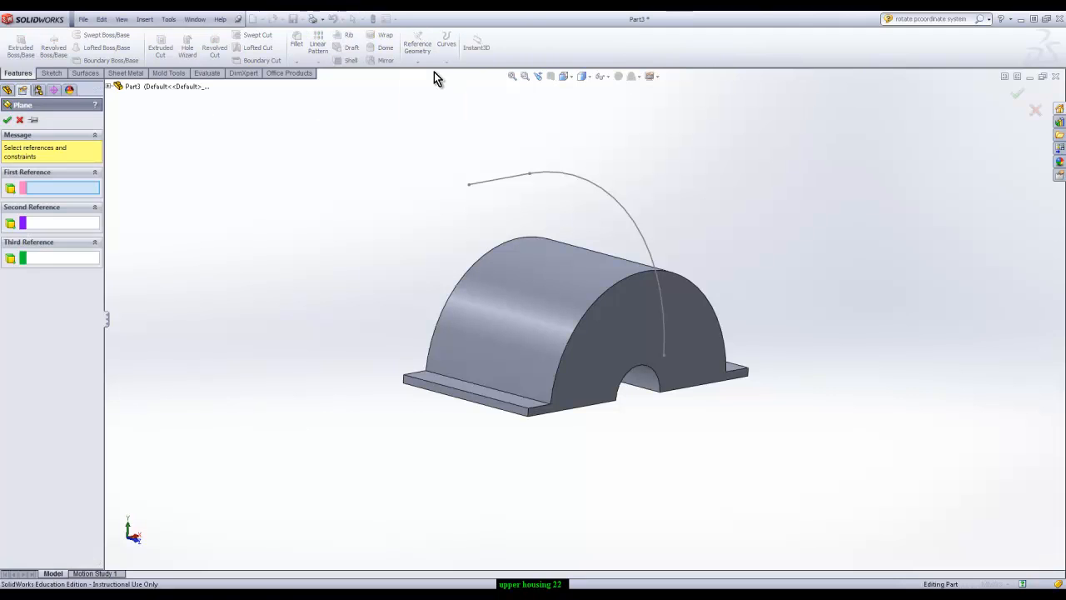
click(492, 180)
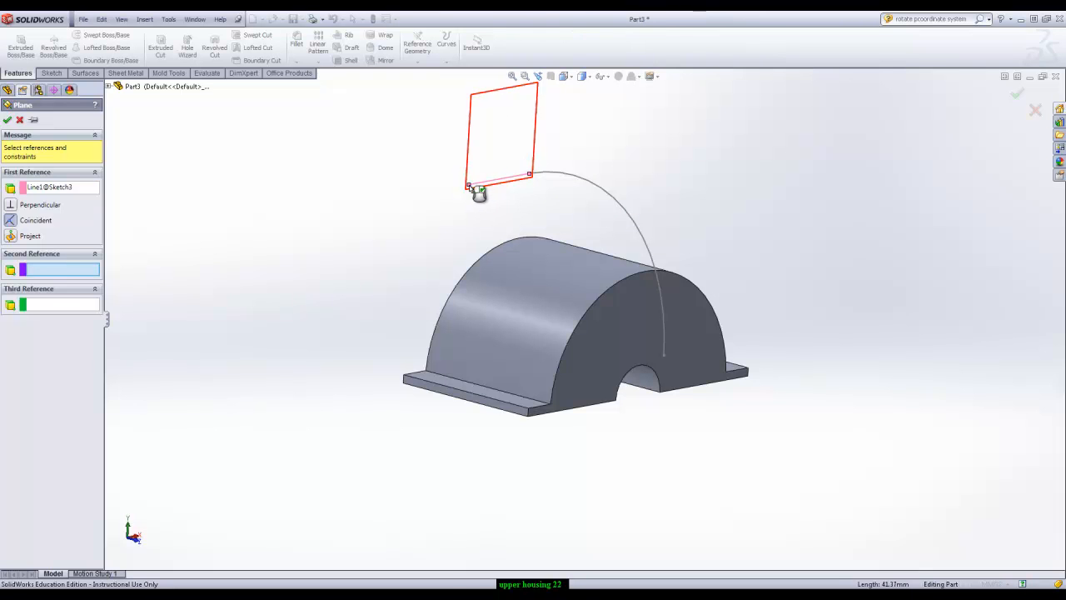
click(472, 187)
mouse_move(719, 178)
middle_down()
mouse_move(676, 173)
mouse_move(569, 200)
mouse_move(752, 161)
mouse_move(680, 166)
middle_up()
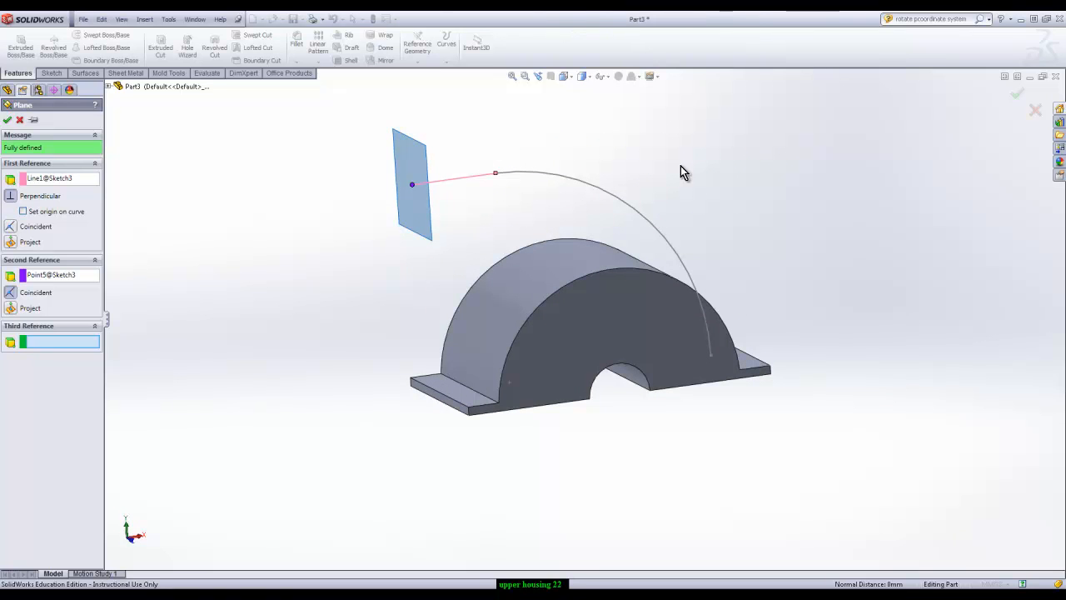
click(7, 122)
Start a sketch on the new reference plane and draw a corner rectangle about 64 by 17 mm just below the path's free end
click(421, 148)
click(463, 107)
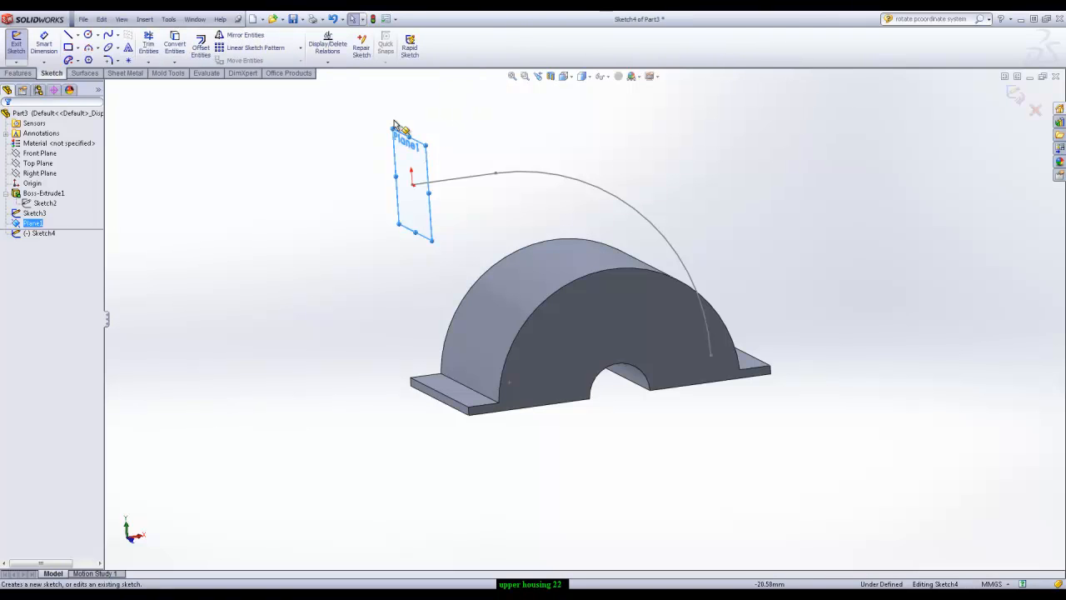
middle_drag(340, 226, 354, 223)
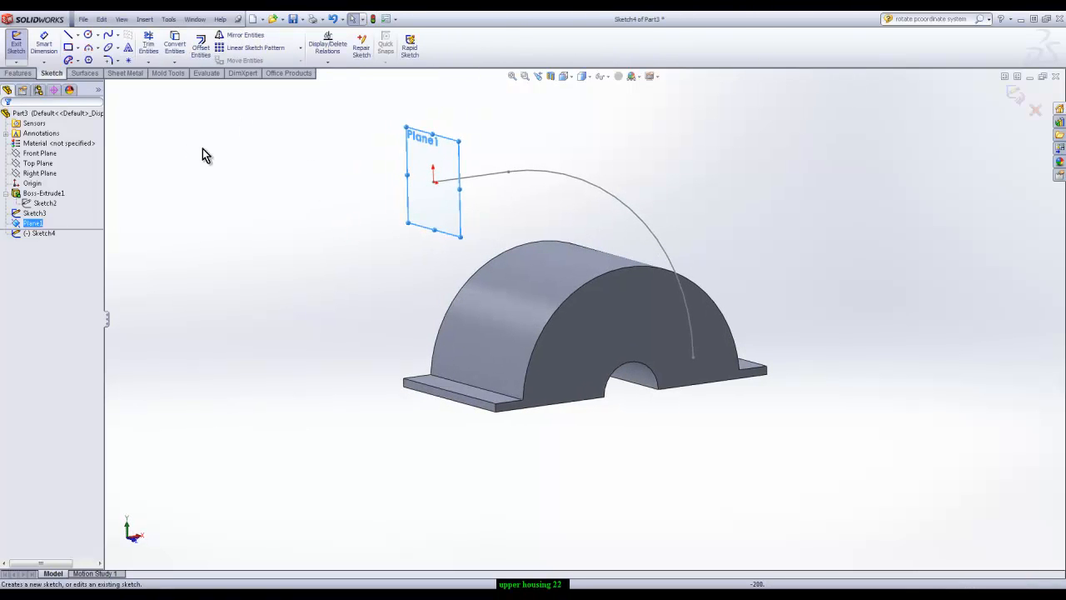
click(68, 47)
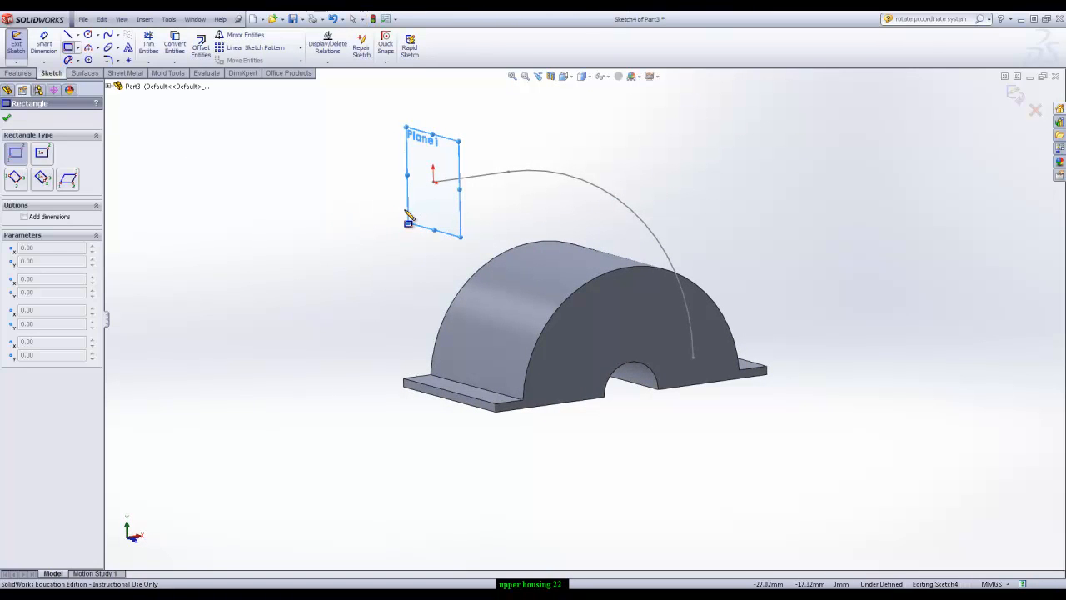
click(397, 219)
click(471, 206)
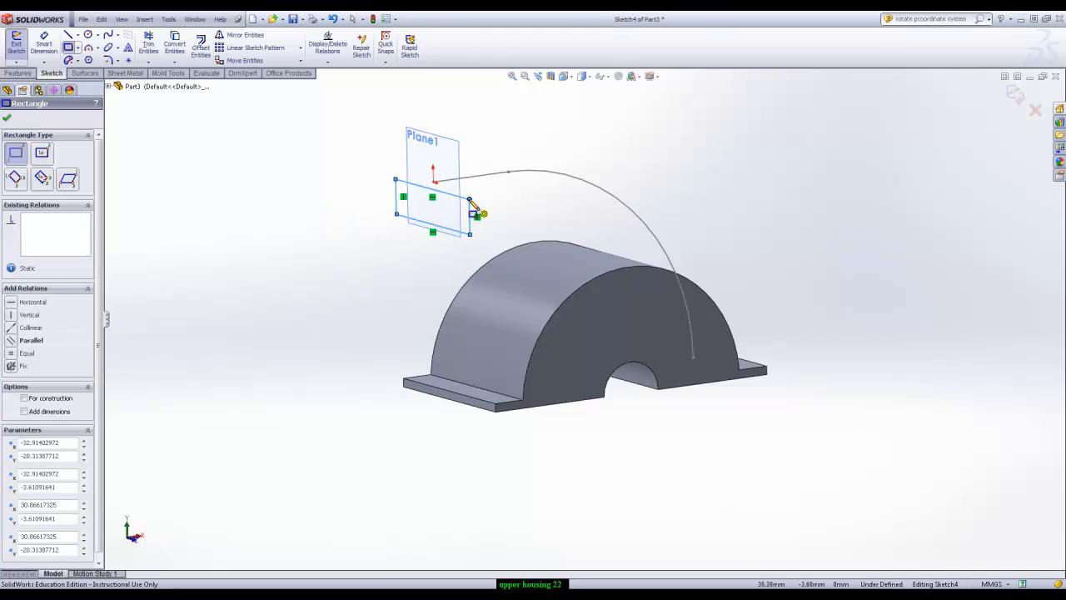
key(Escape)
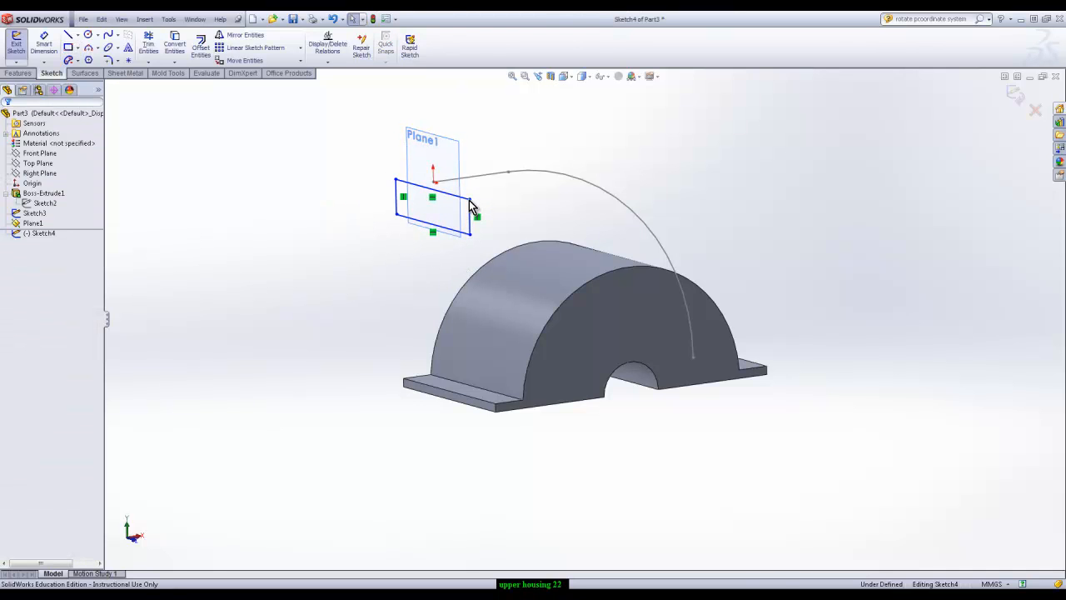
Make the midpoint of the rectangle's top edge coincident with the free end of the path line
right_click(448, 198)
click(500, 214)
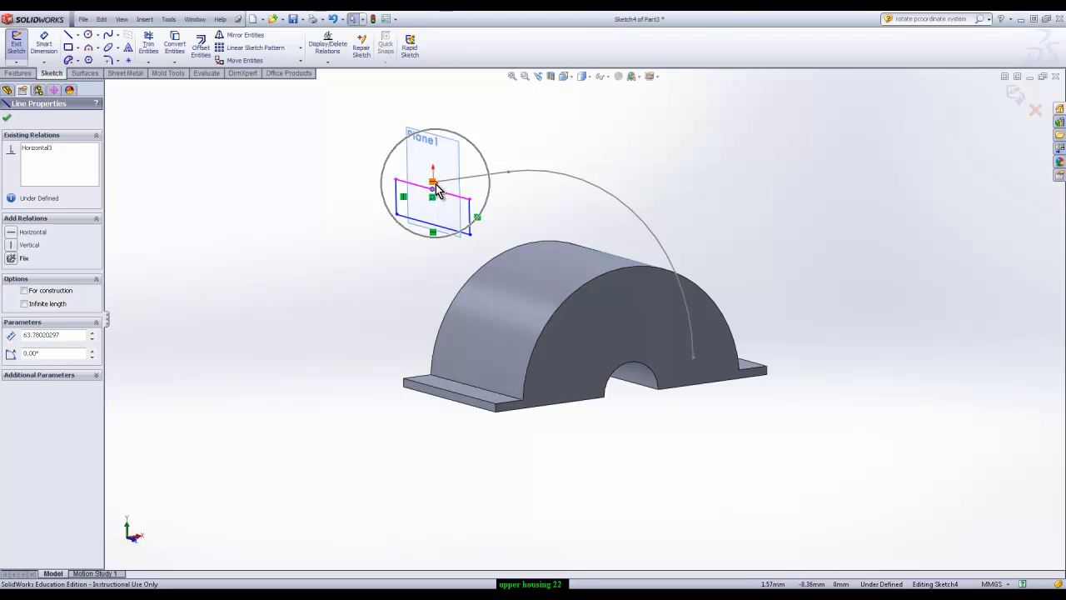
scroll(434, 190, up, 2)
scroll(492, 233, down, 8)
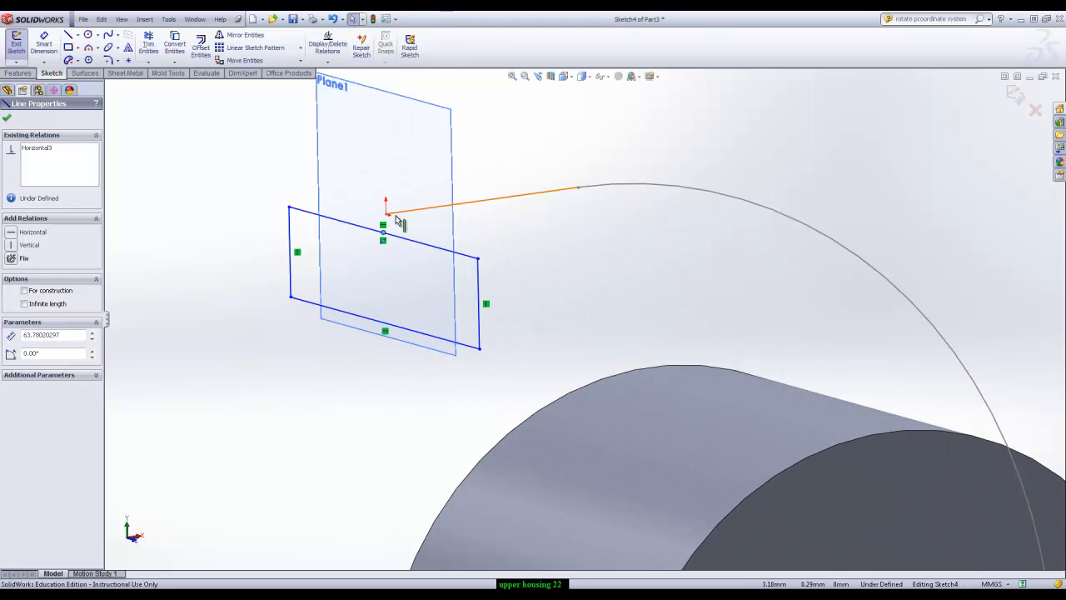
ctrl+click(388, 215)
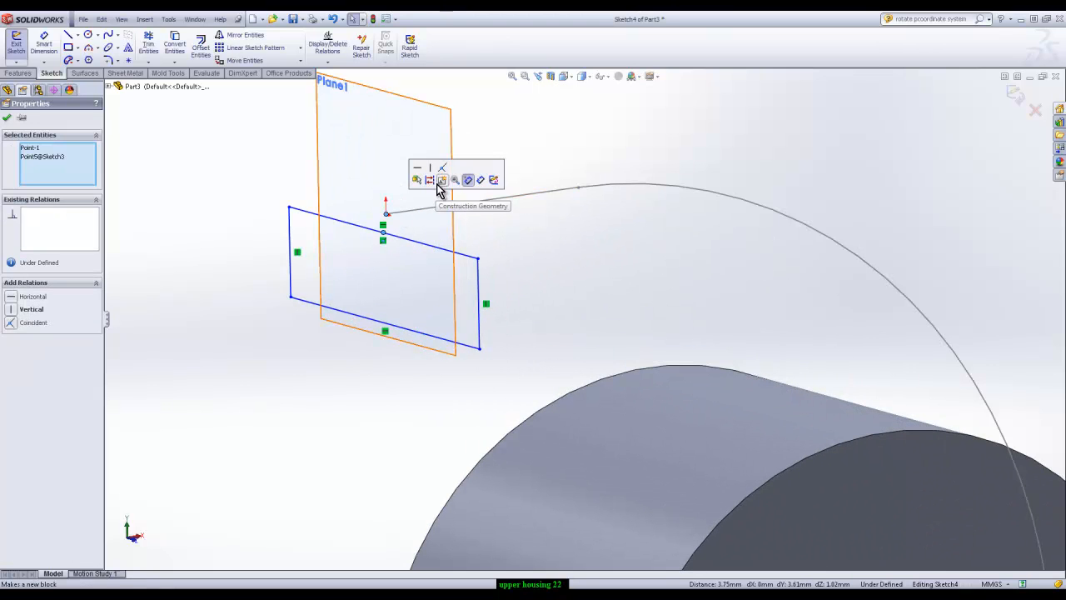
click(444, 172)
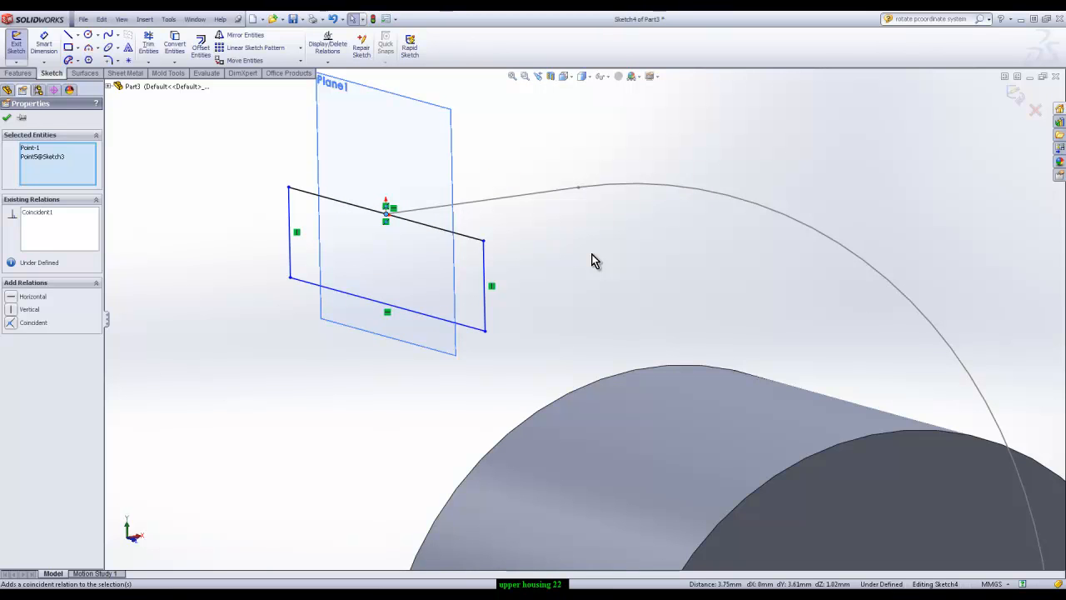
right_click(434, 221)
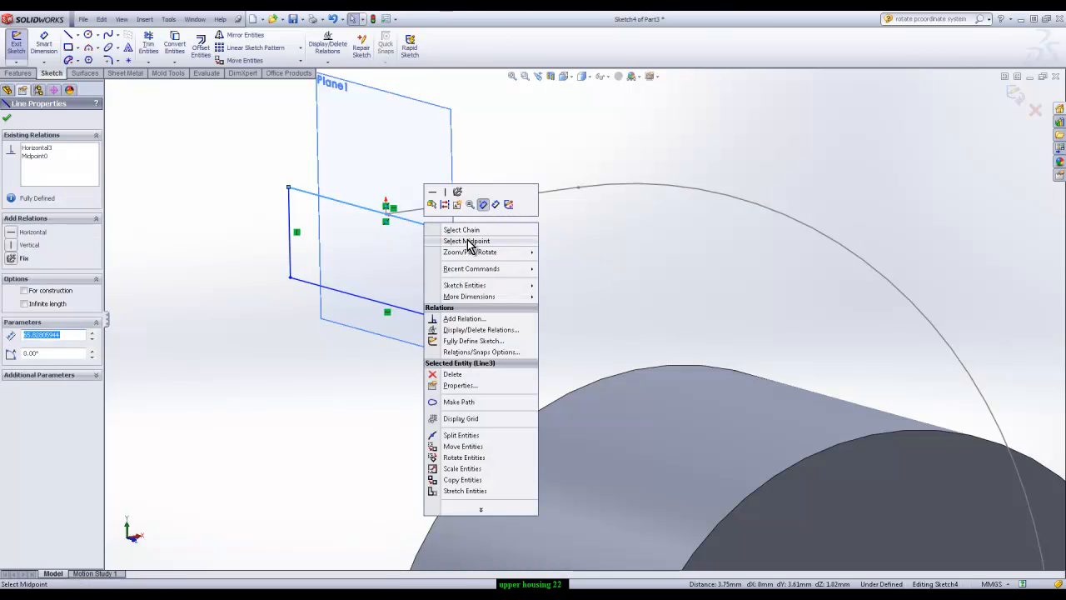
click(536, 139)
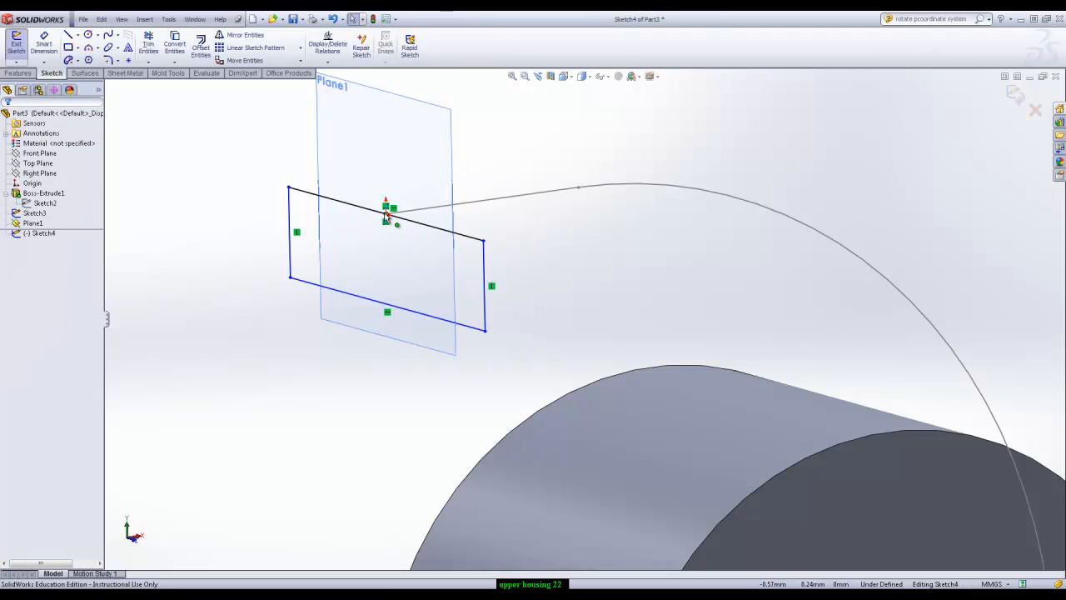
right_click(488, 284)
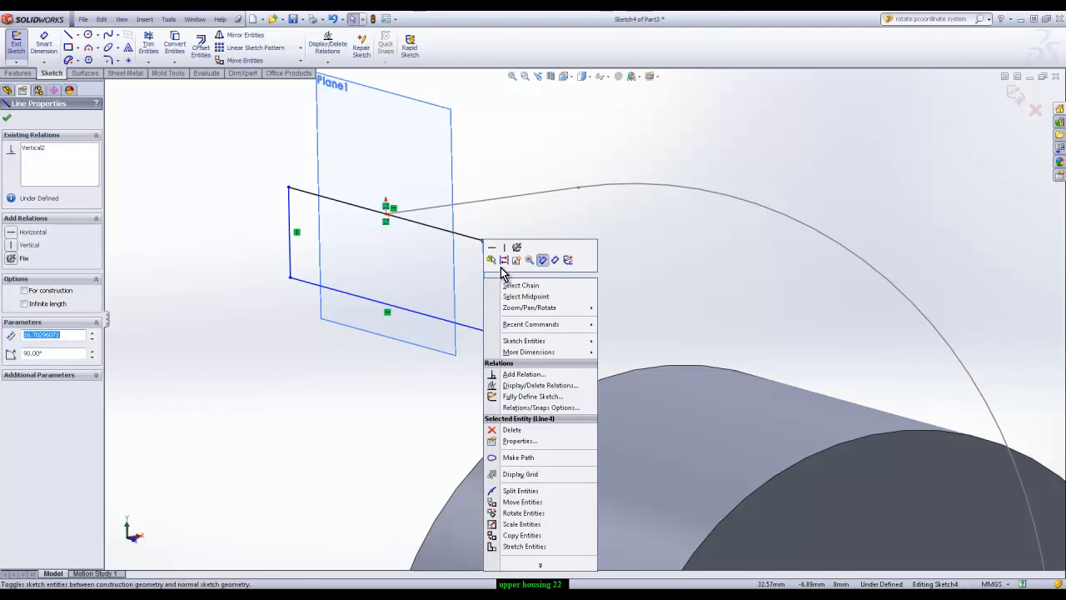
click(534, 298)
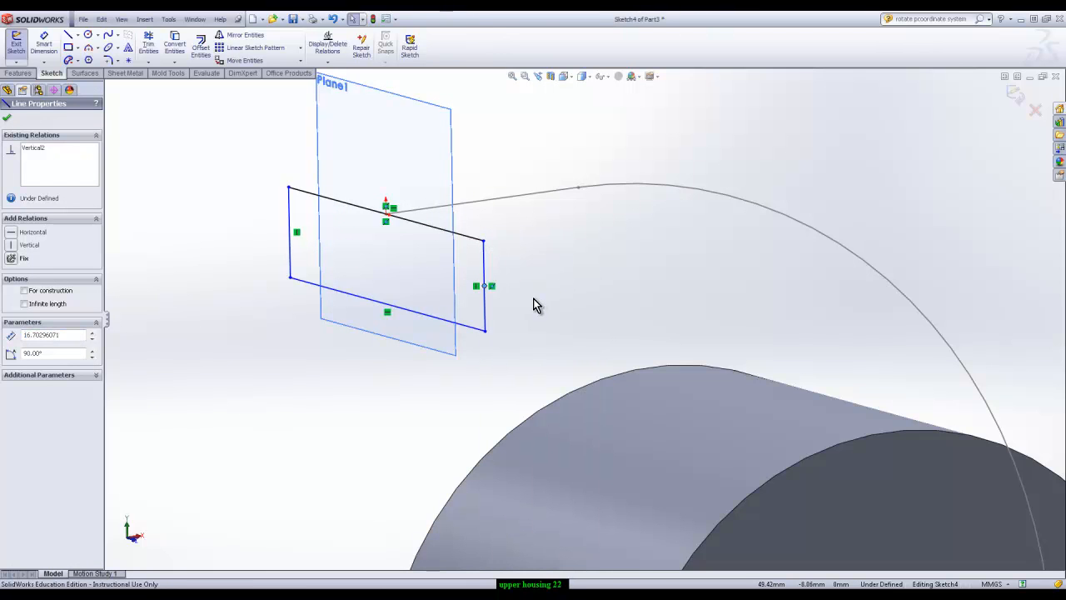
key(Escape)
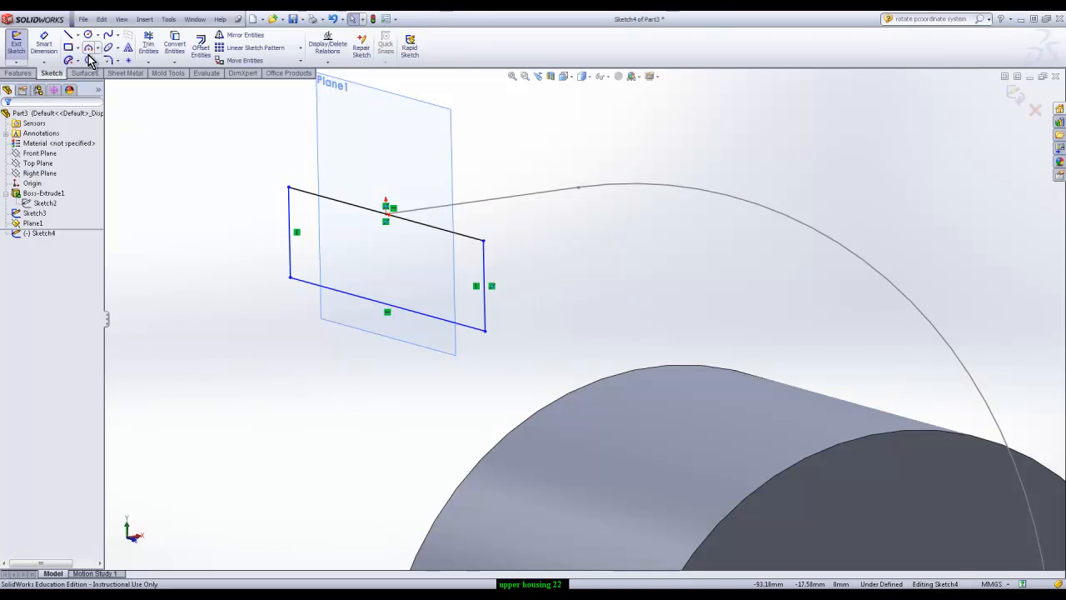
Dimension the rectangle's vertical side as 42 mm
click(46, 47)
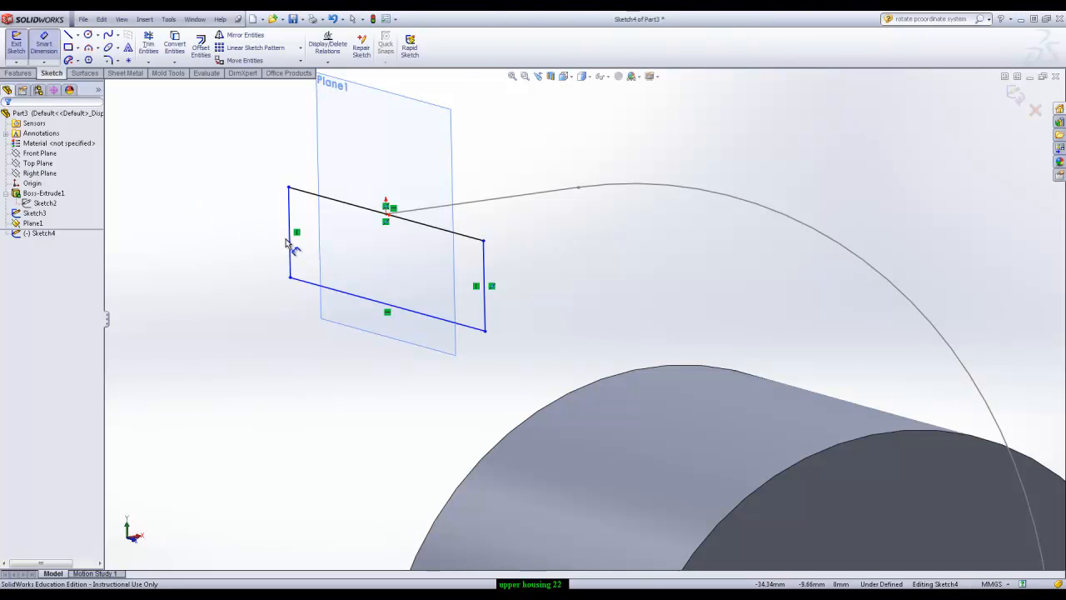
click(290, 239)
click(219, 221)
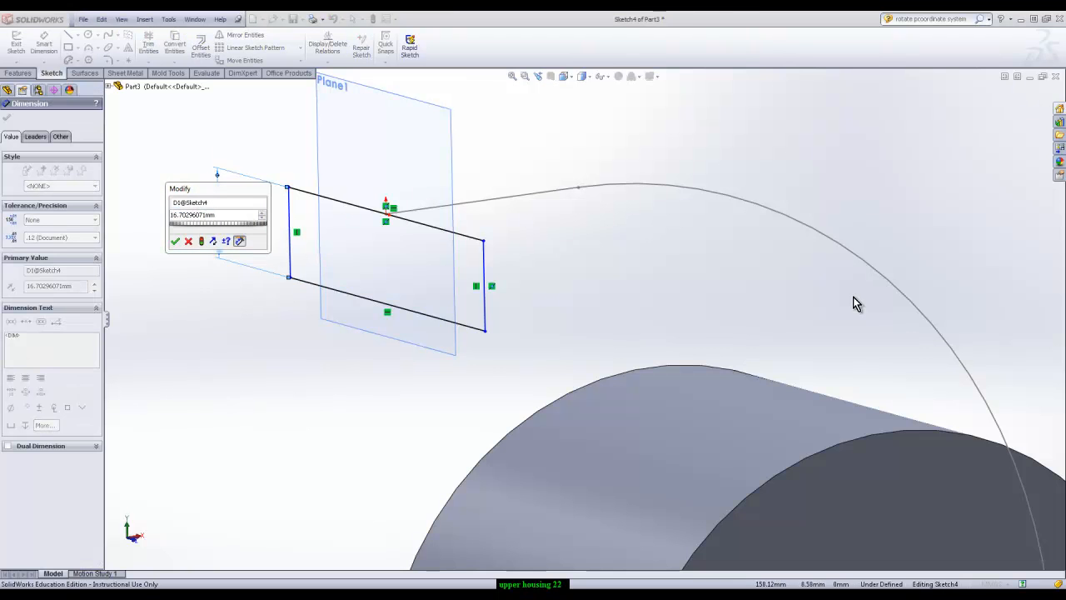
text(42)
key(Return)
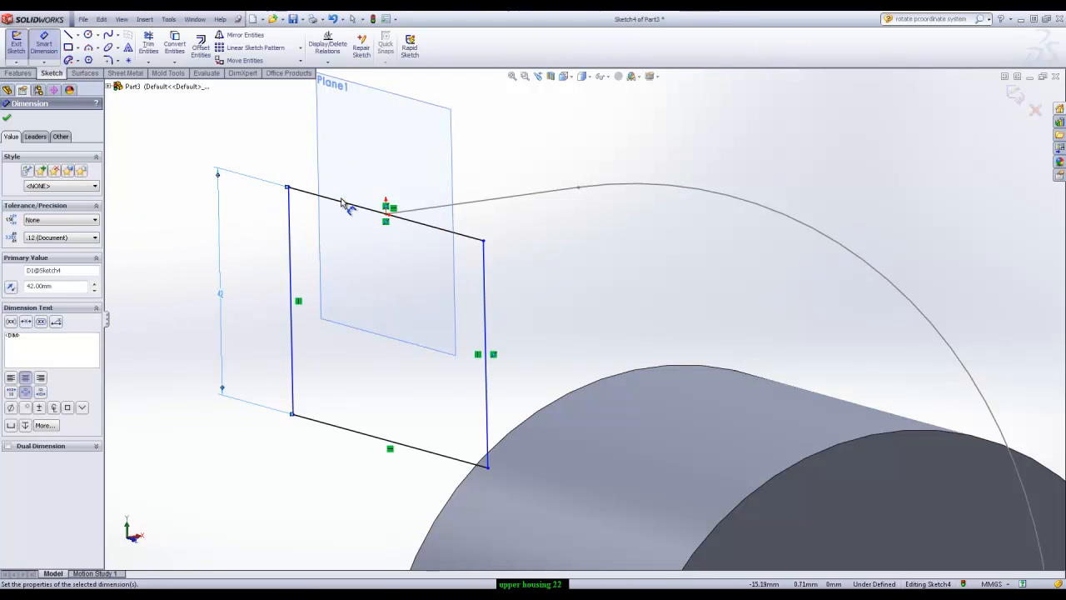
Dimension the rectangle's top edge as 57.5 mm
click(346, 208)
click(387, 140)
text(57.5)
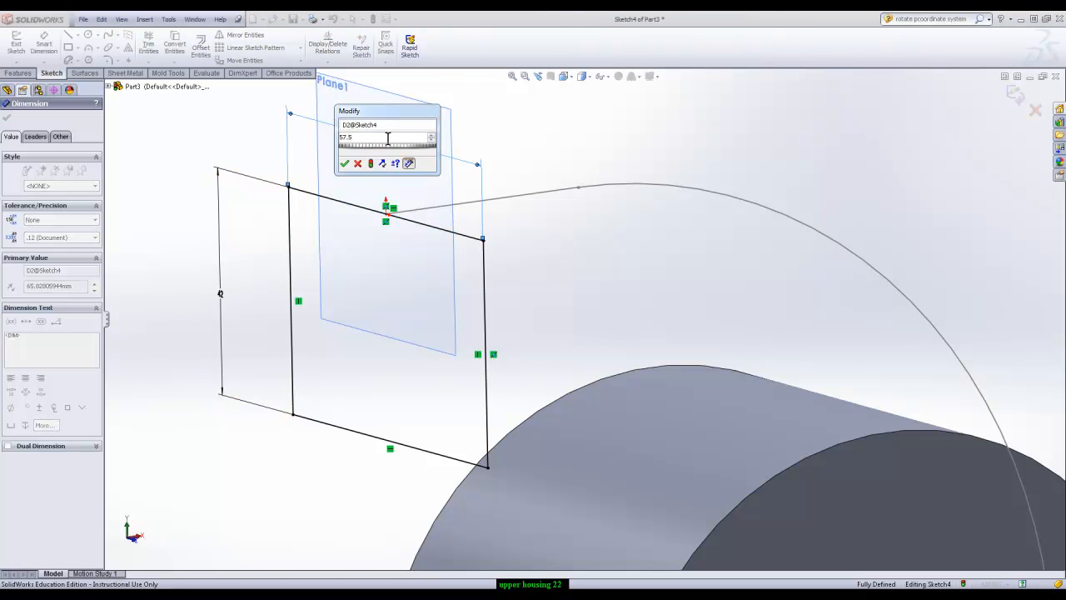
key(Return)
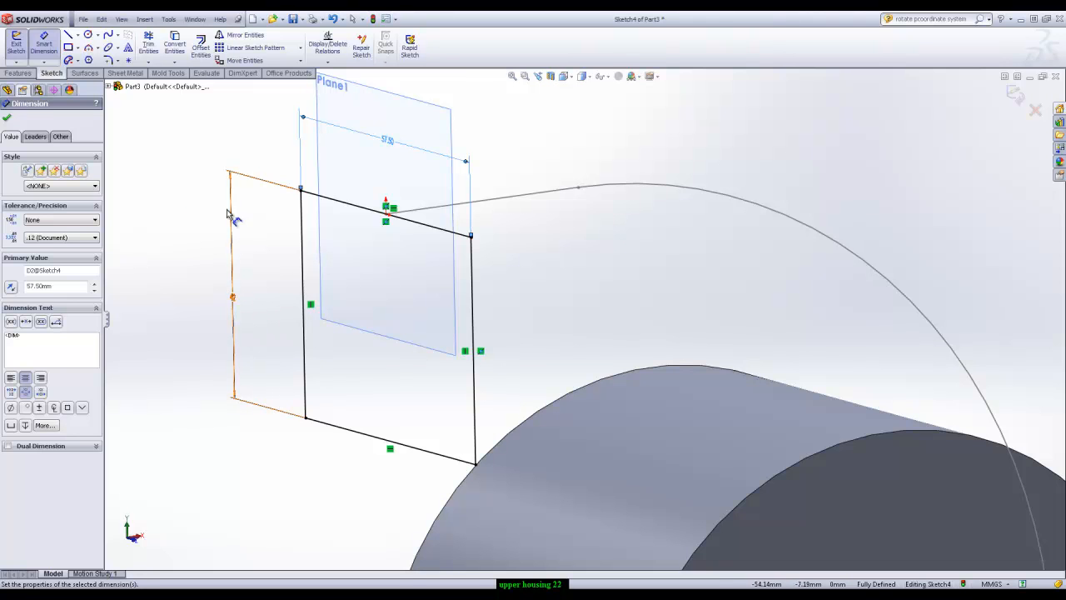
Round all four corners of the rectangle with 15 mm sketch fillets, keeping the constrained corners
click(109, 60)
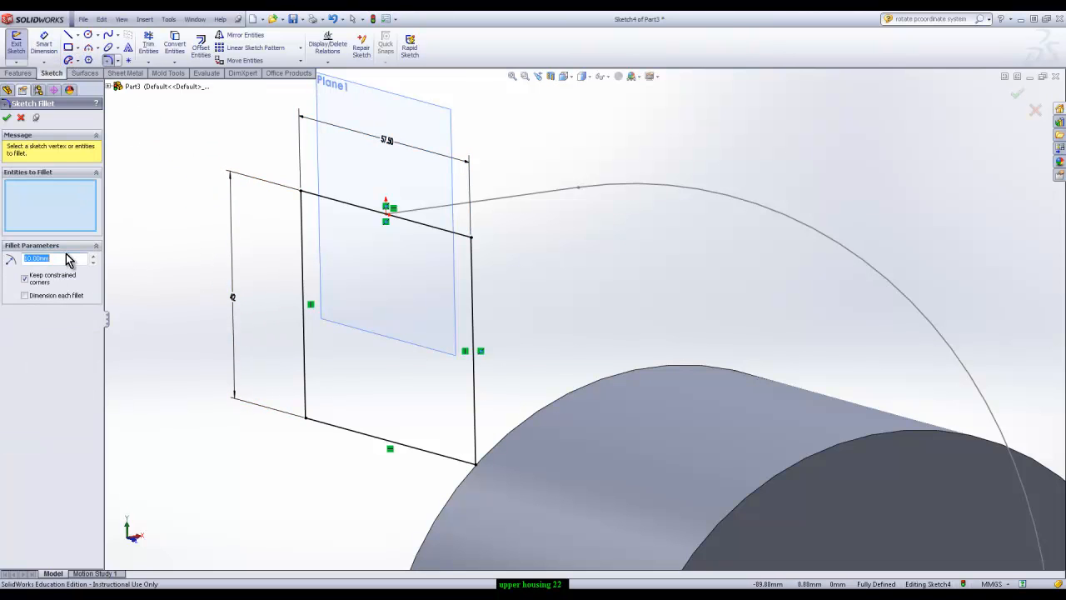
text(5)
click(346, 205)
click(302, 311)
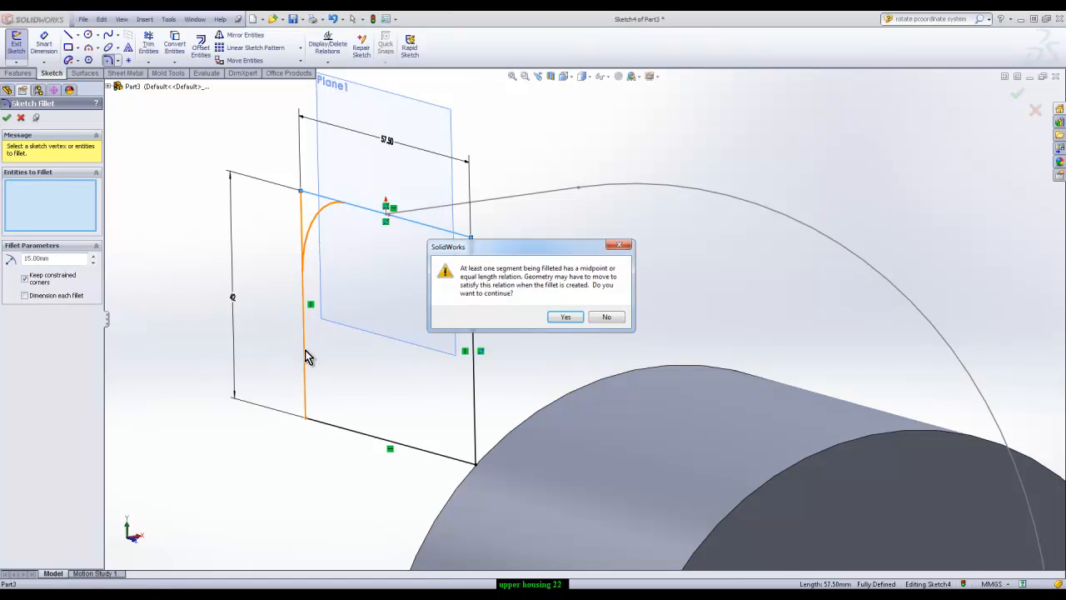
click(568, 316)
click(307, 381)
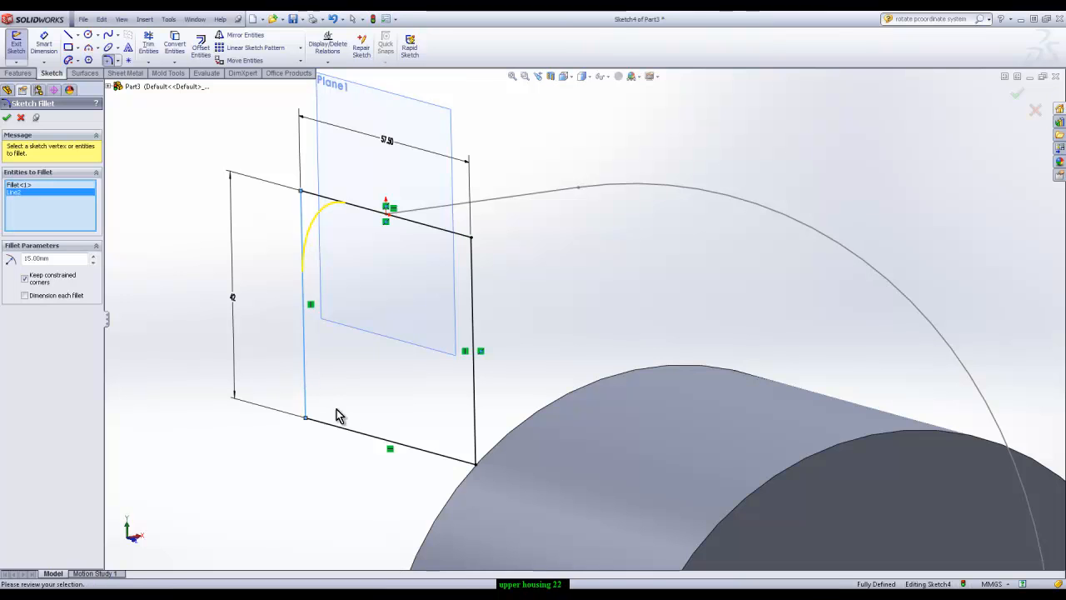
click(358, 432)
click(474, 426)
click(567, 319)
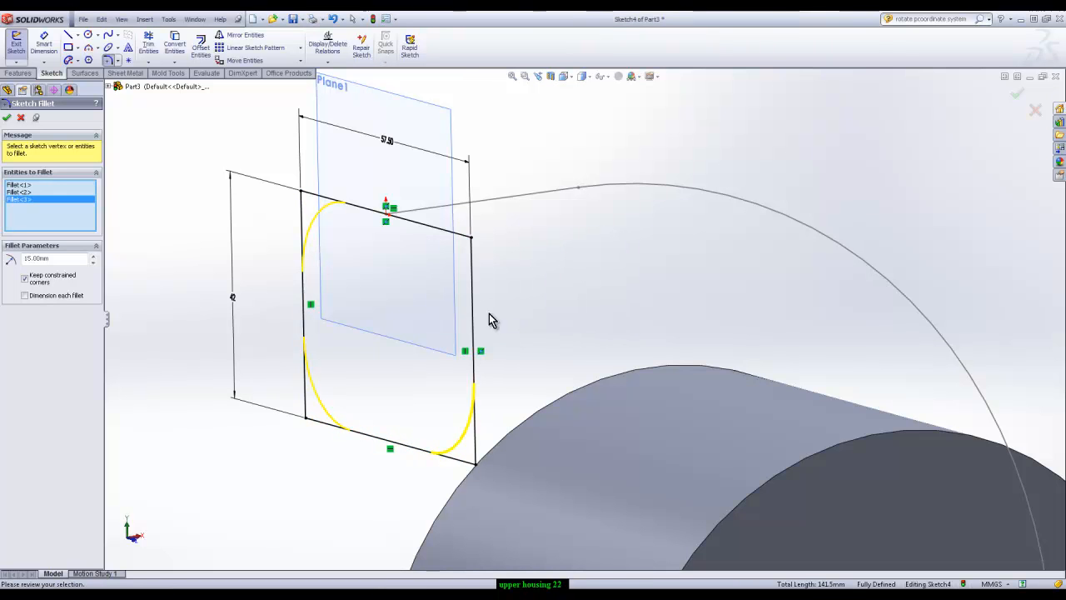
click(475, 302)
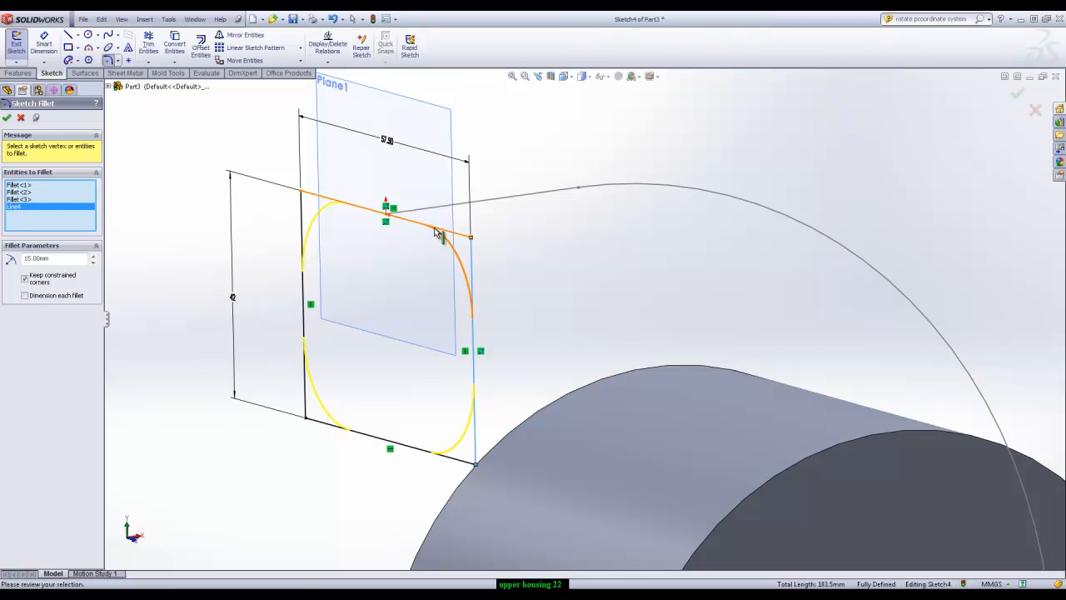
click(439, 233)
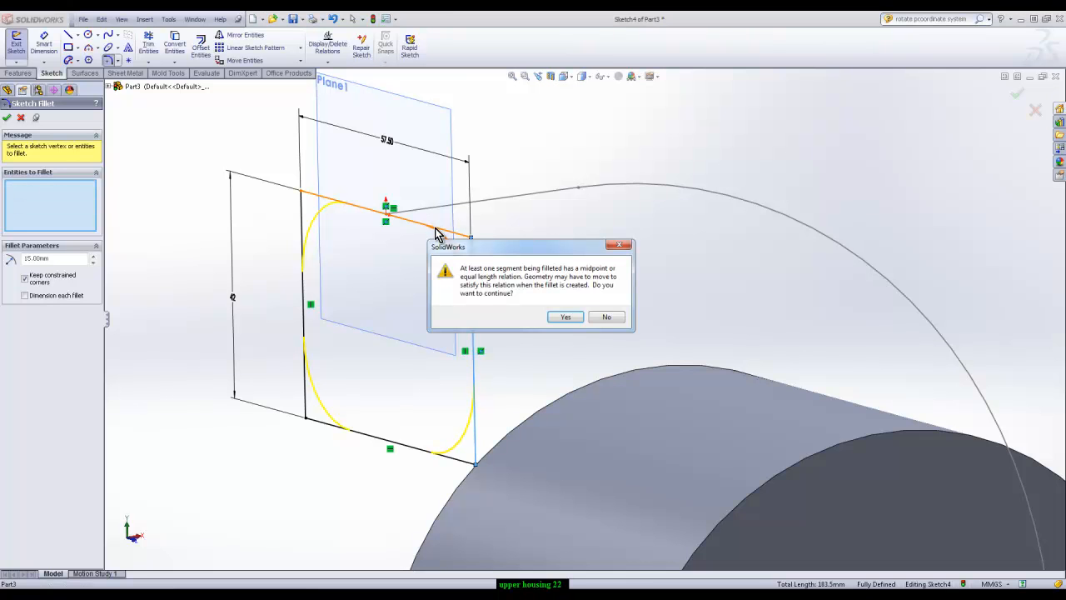
click(566, 318)
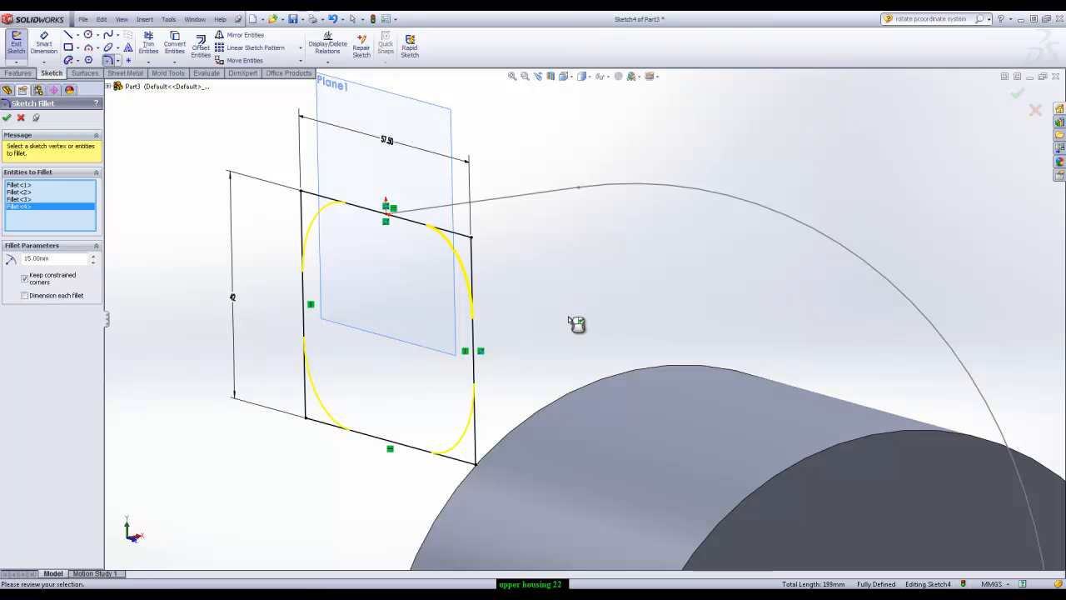
click(8, 117)
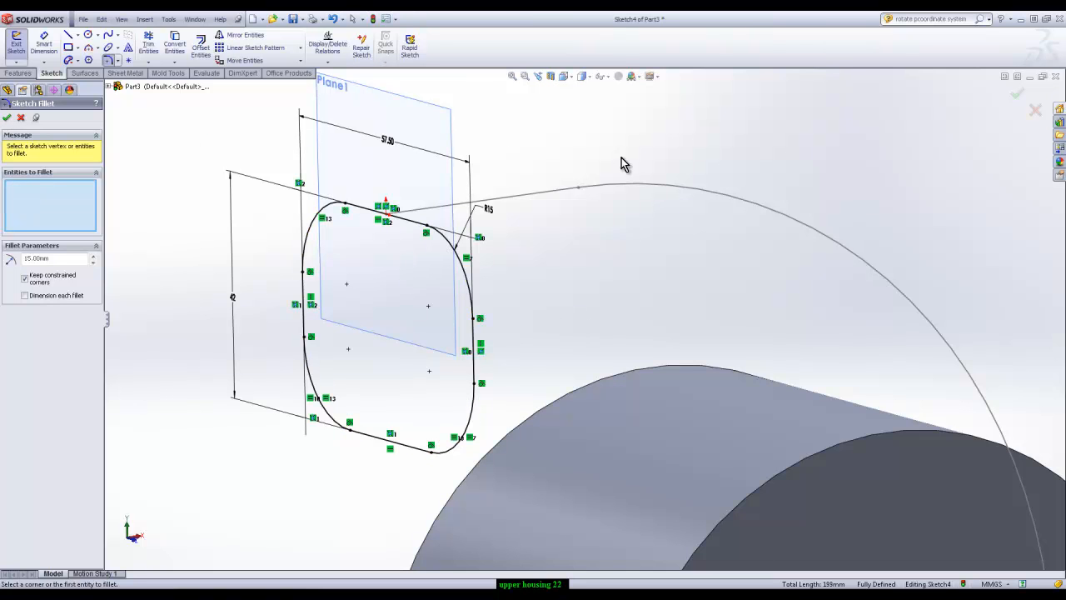
click(1018, 99)
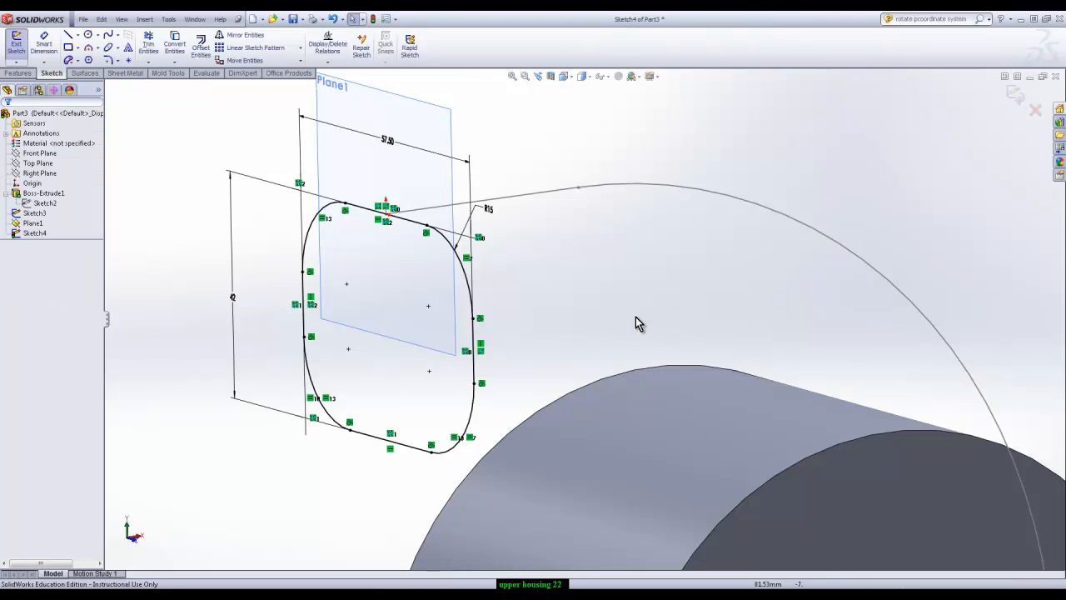
Finish the rounded rectangle sketch and review the end plane and the profile sketch in the model
click(1016, 97)
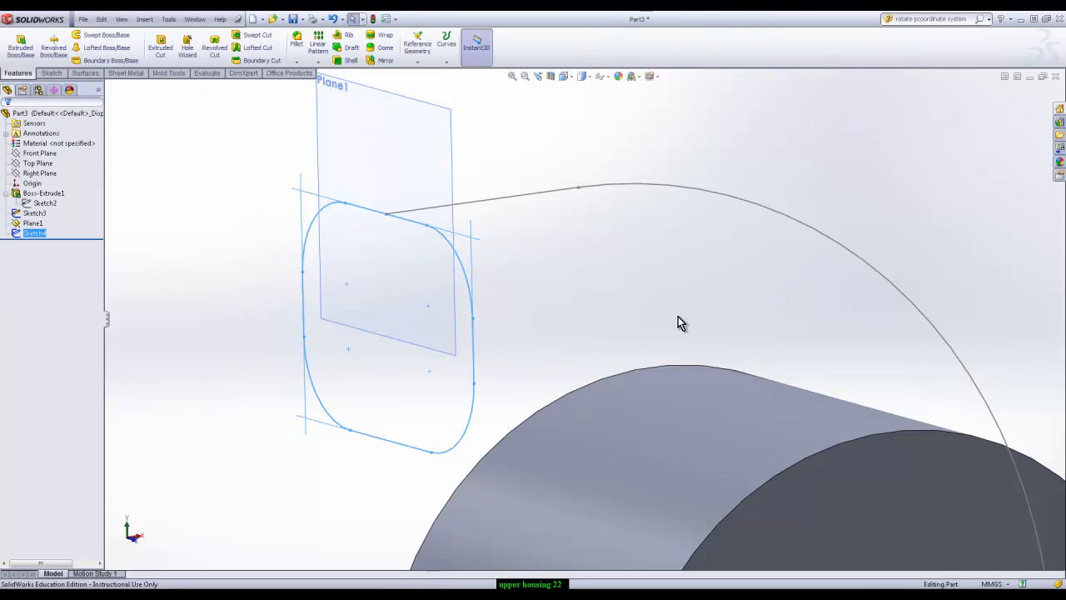
scroll(625, 296, up, 2)
middle_drag(622, 293, 655, 309)
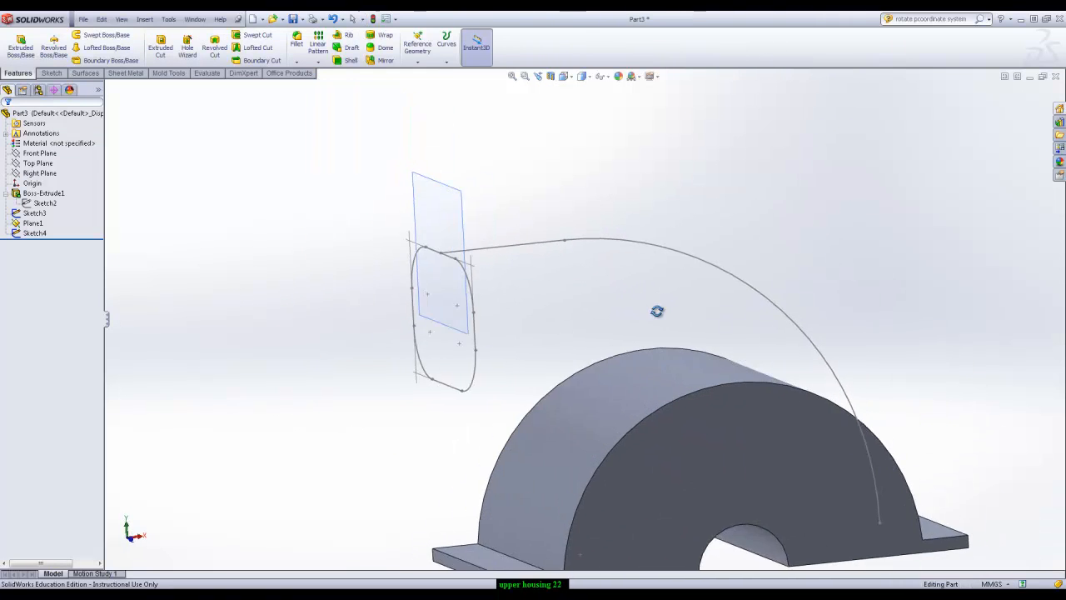
click(31, 224)
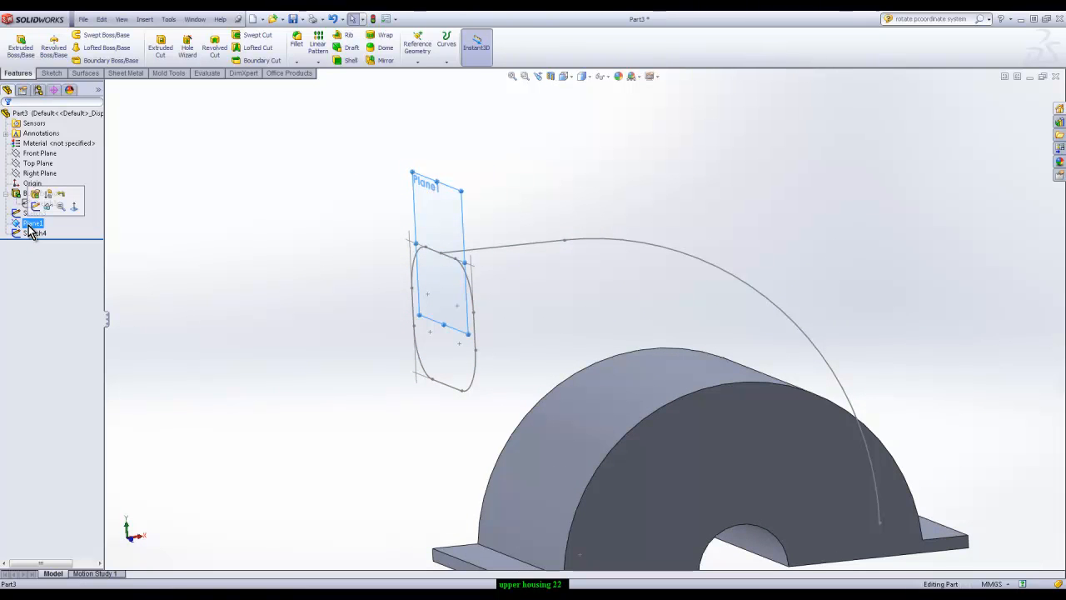
click(38, 234)
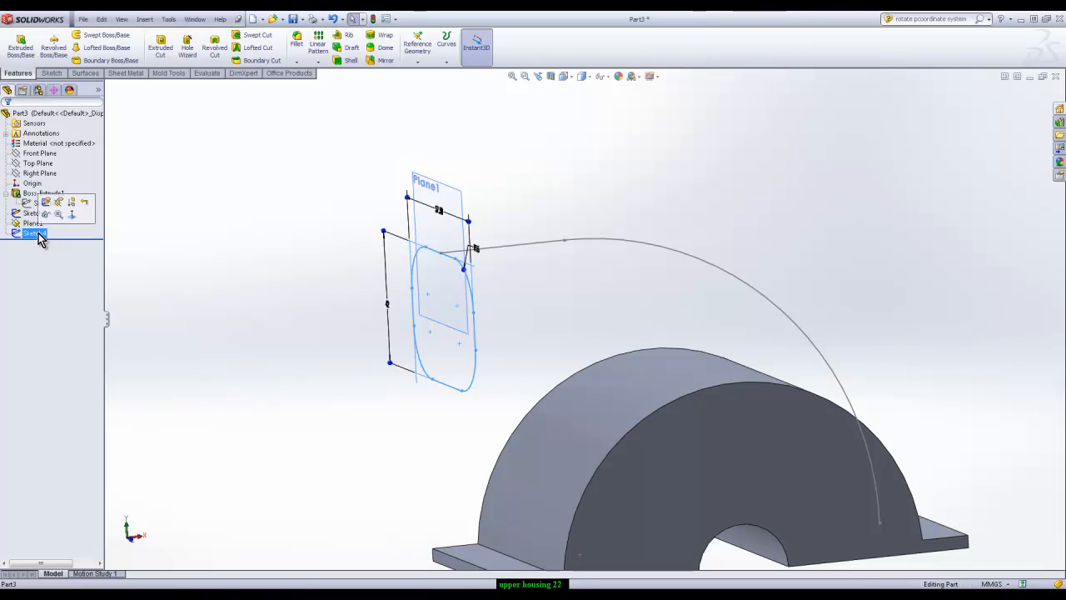
click(563, 190)
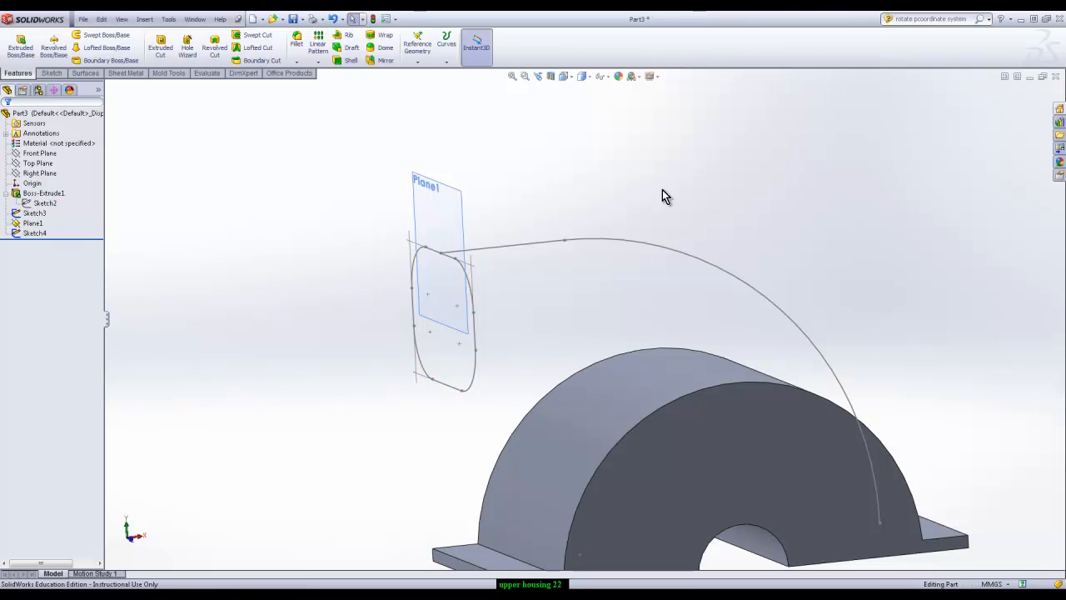
click(18, 155)
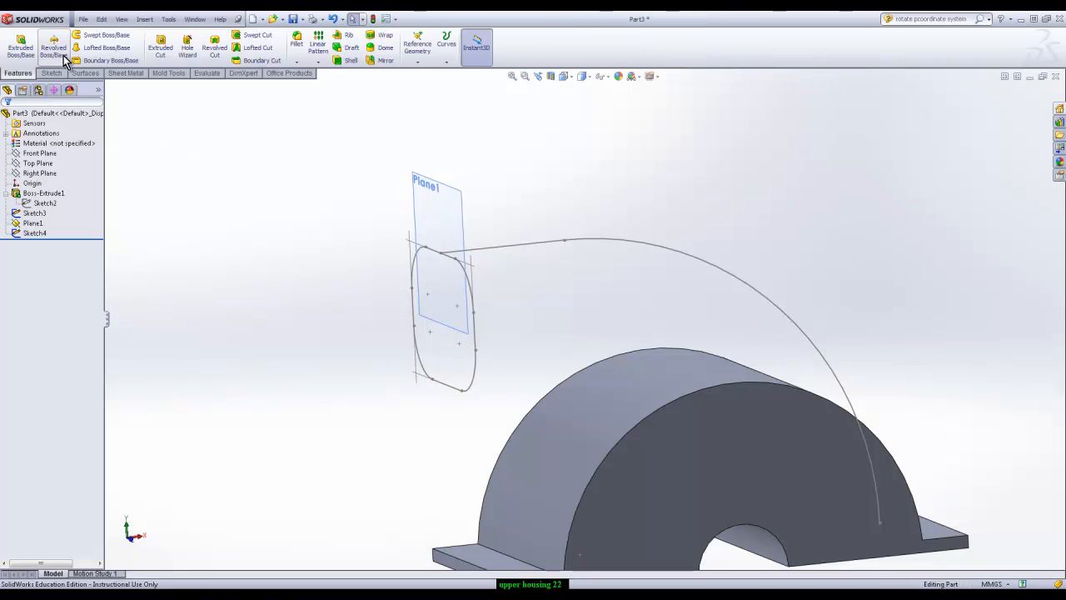
Set up a swept boss using the rounded rectangle as the profile and the arc-and-line sketch as the path
click(115, 37)
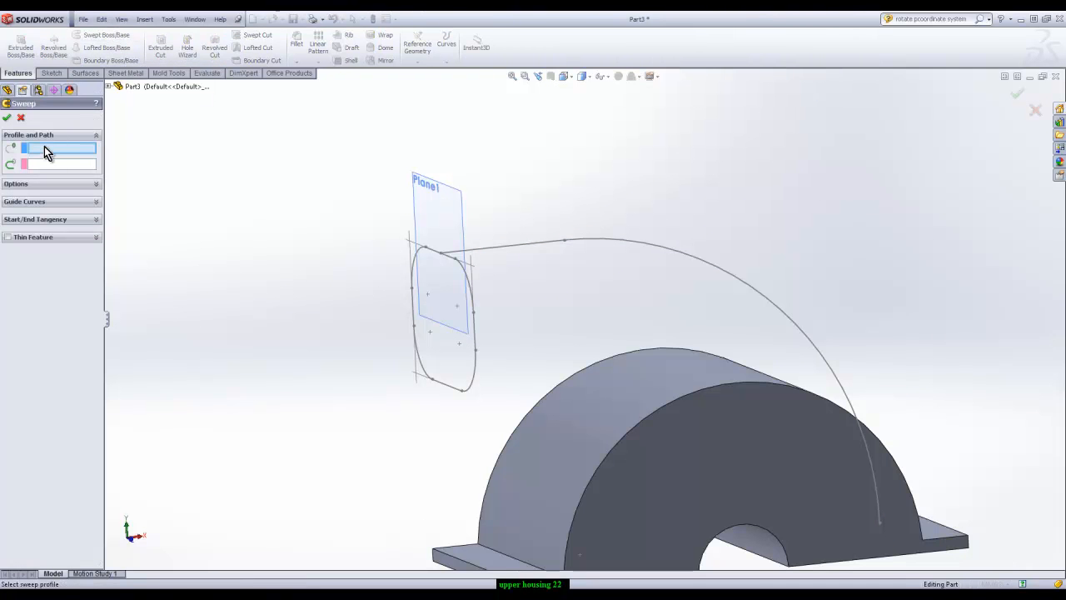
click(414, 267)
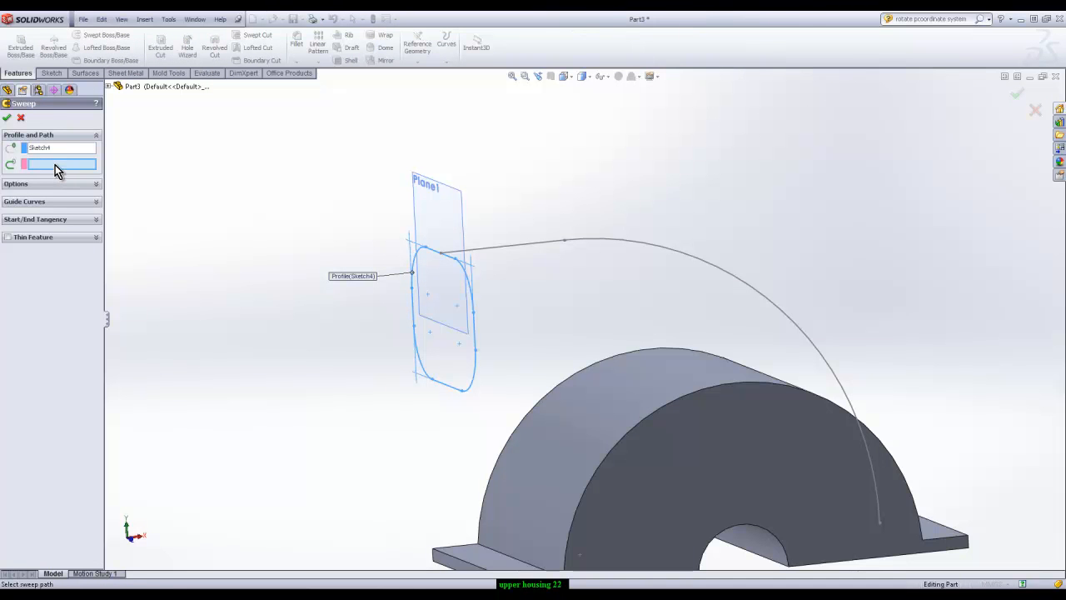
click(478, 247)
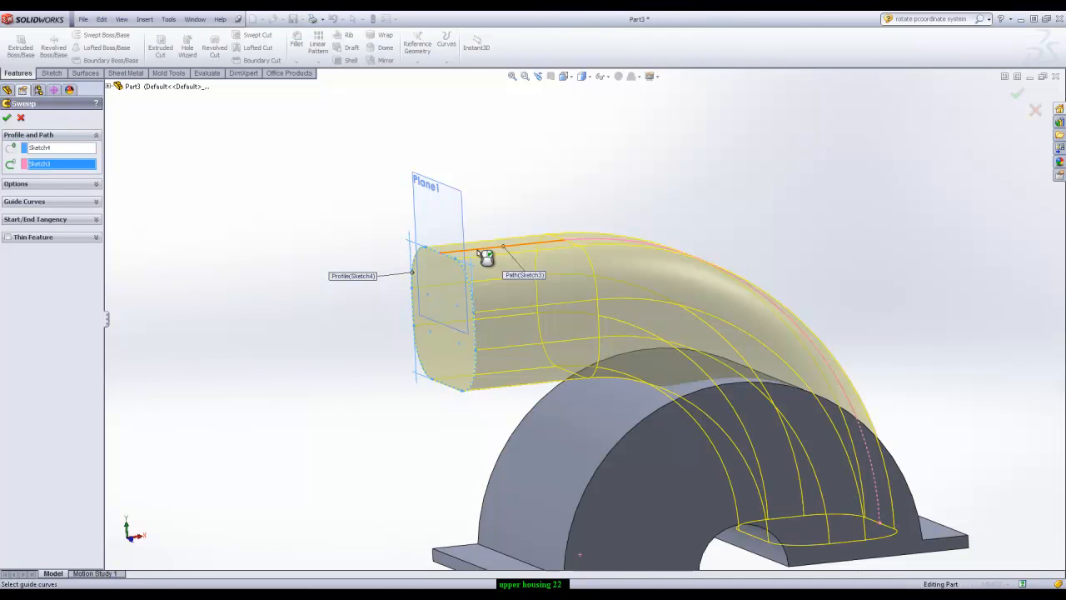
middle_drag(932, 321, 952, 356)
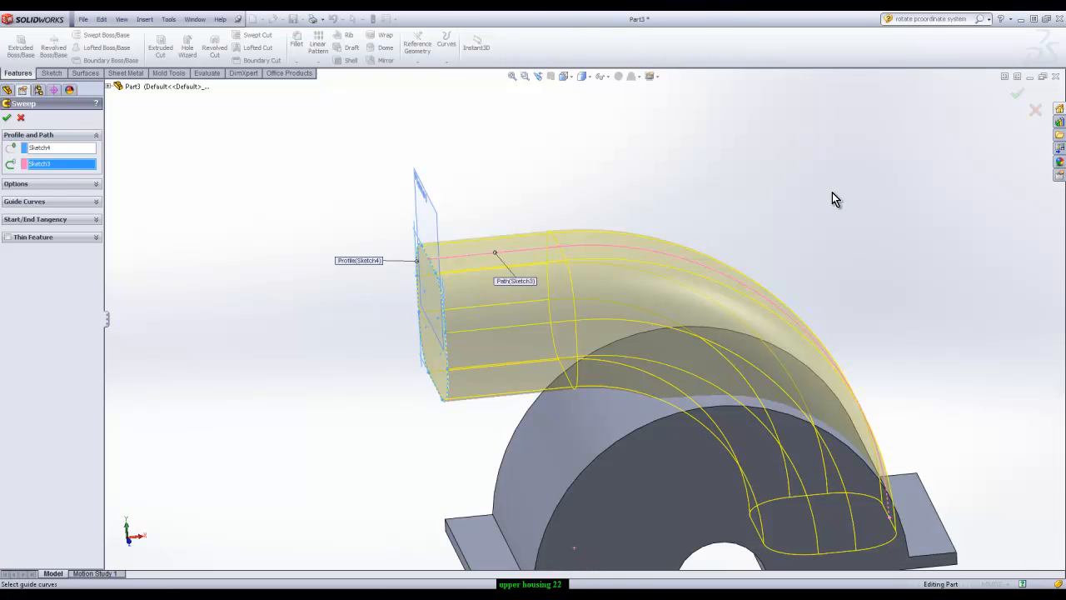
middle_drag(304, 459, 514, 303)
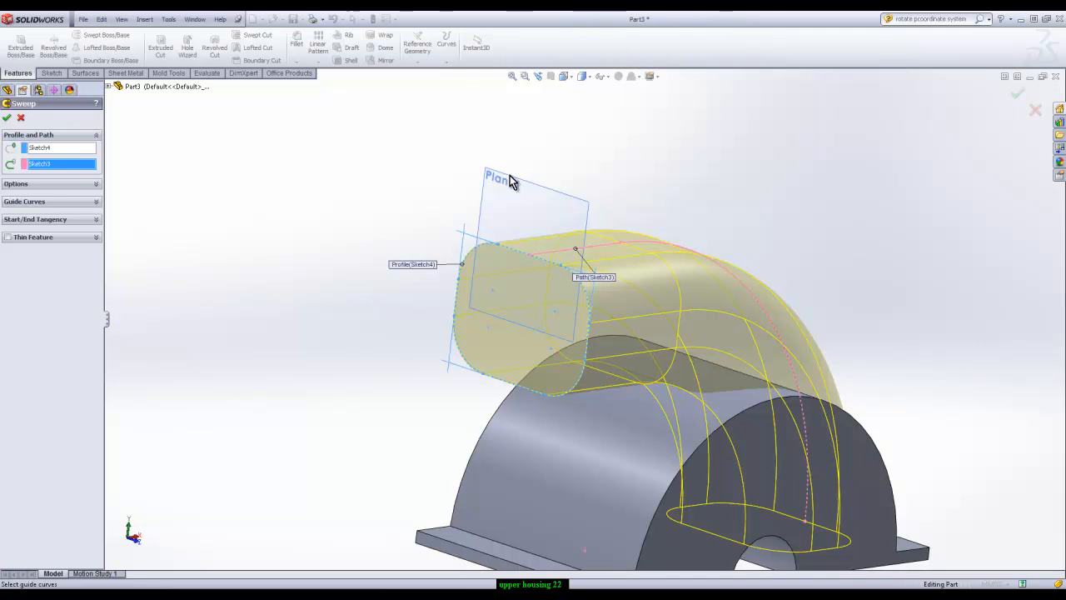
Try the Keep normal constant orientation for the sweep
click(97, 185)
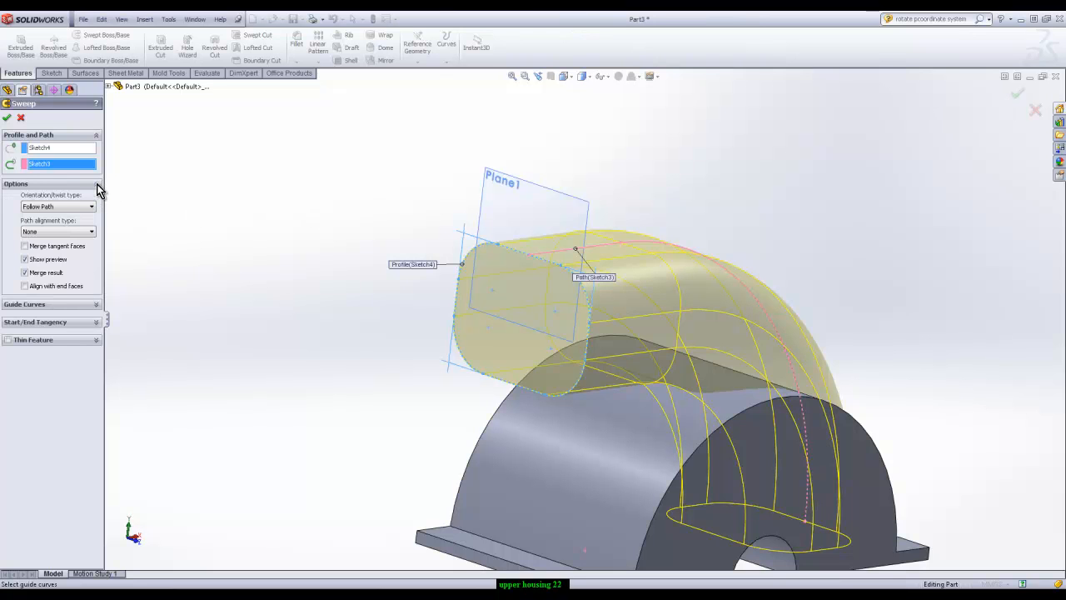
click(97, 186)
click(97, 186)
click(83, 208)
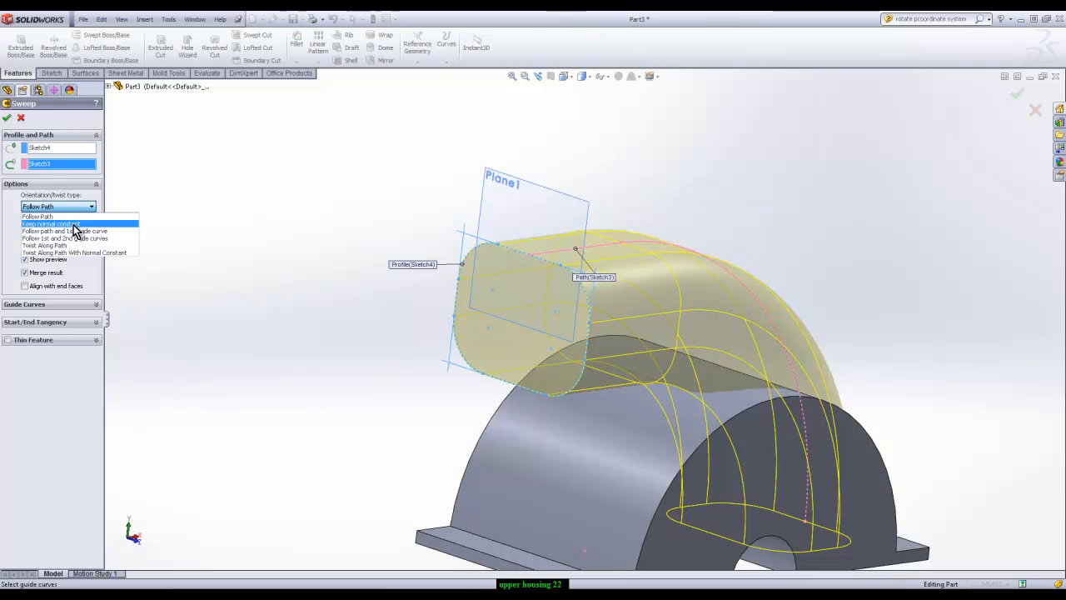
click(74, 224)
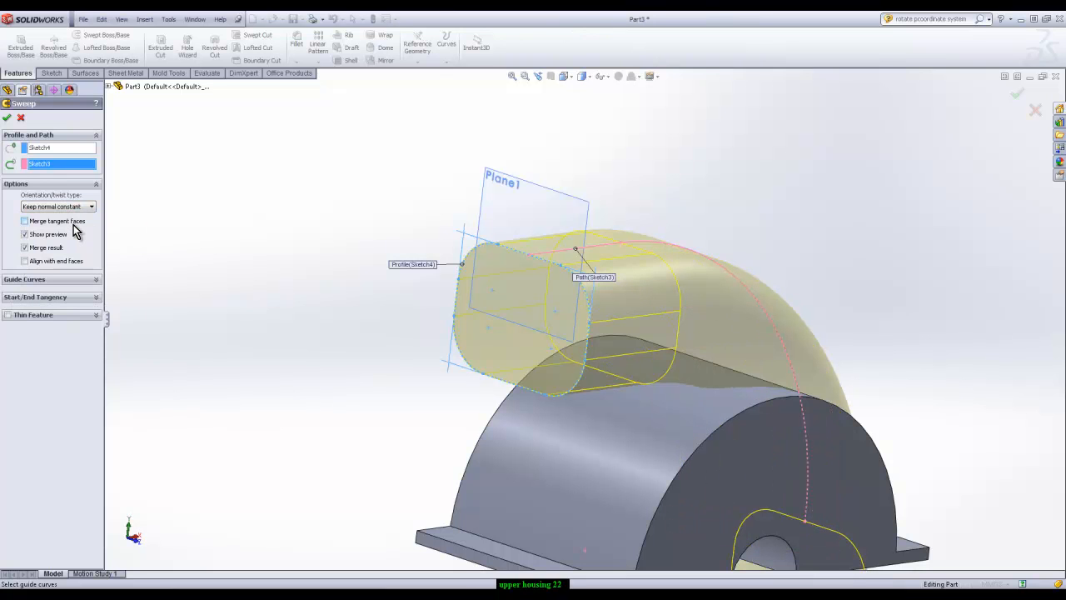
Try the Twist Along Path orientation for the sweep with a twist of 2 degrees
click(77, 207)
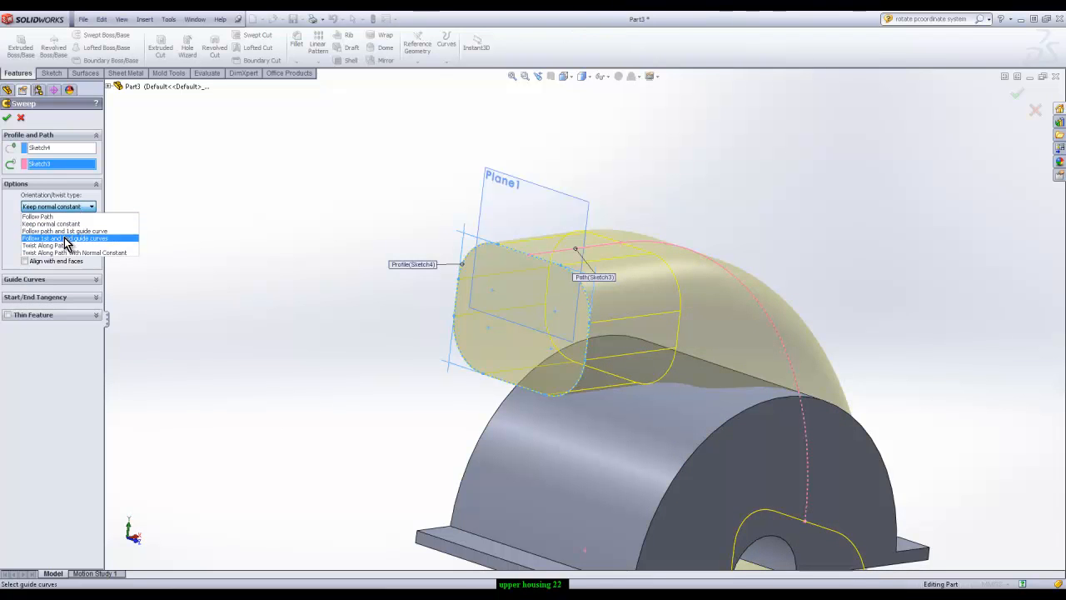
click(55, 245)
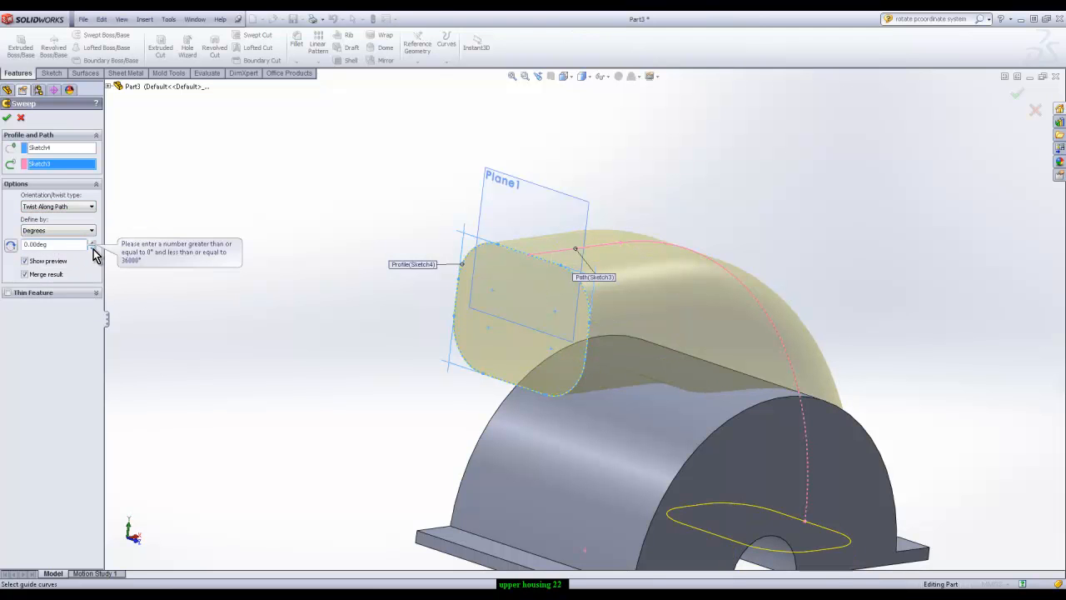
click(93, 242)
click(92, 241)
click(92, 242)
click(93, 241)
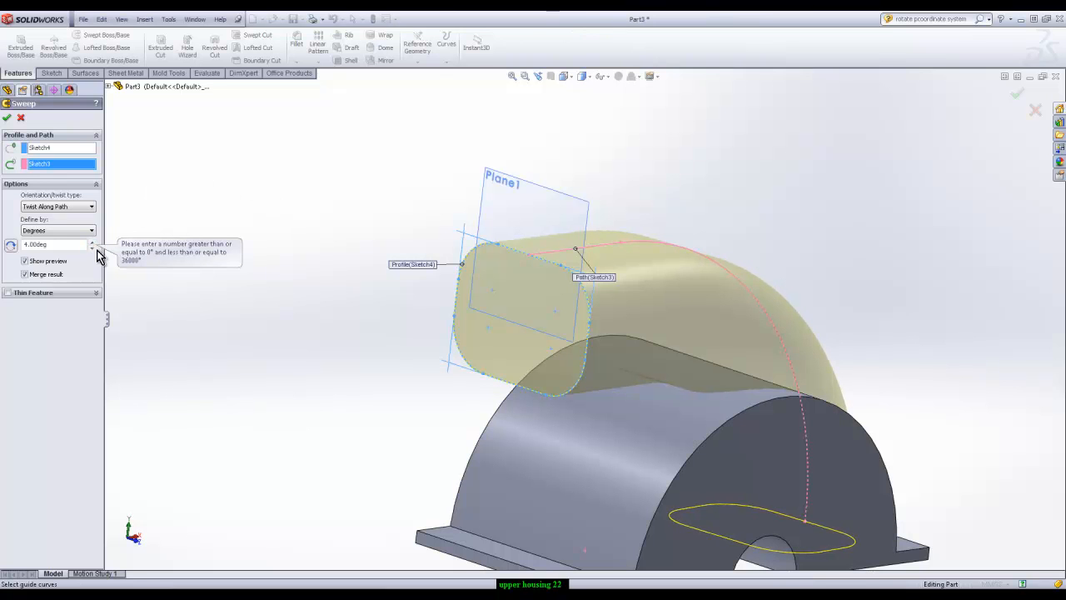
click(92, 248)
click(91, 247)
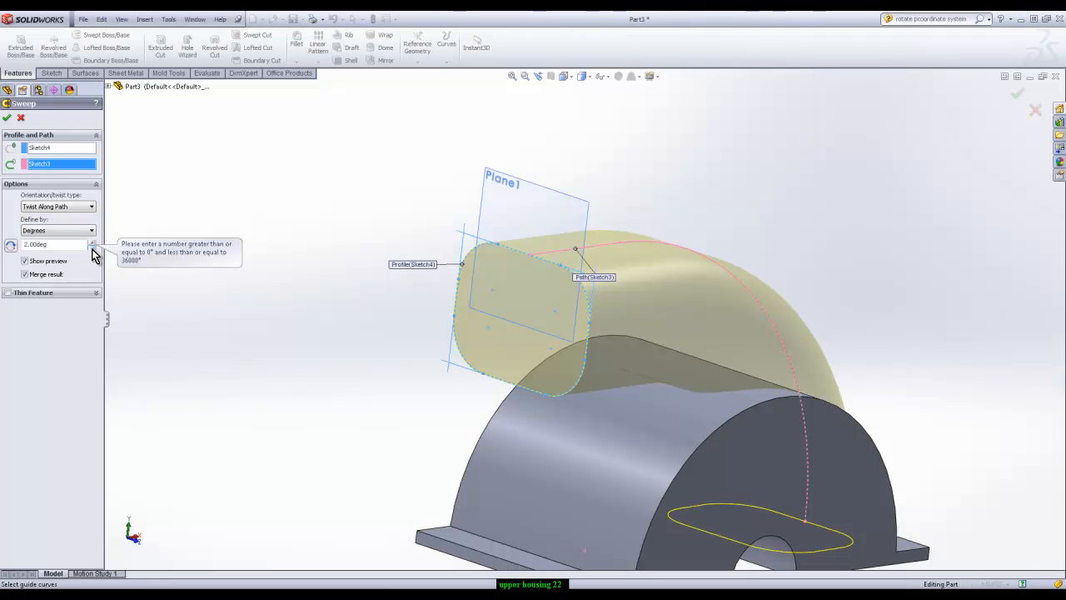
Try reversing the sweep's twist direction and increase the twist angle to 20 degrees
click(11, 246)
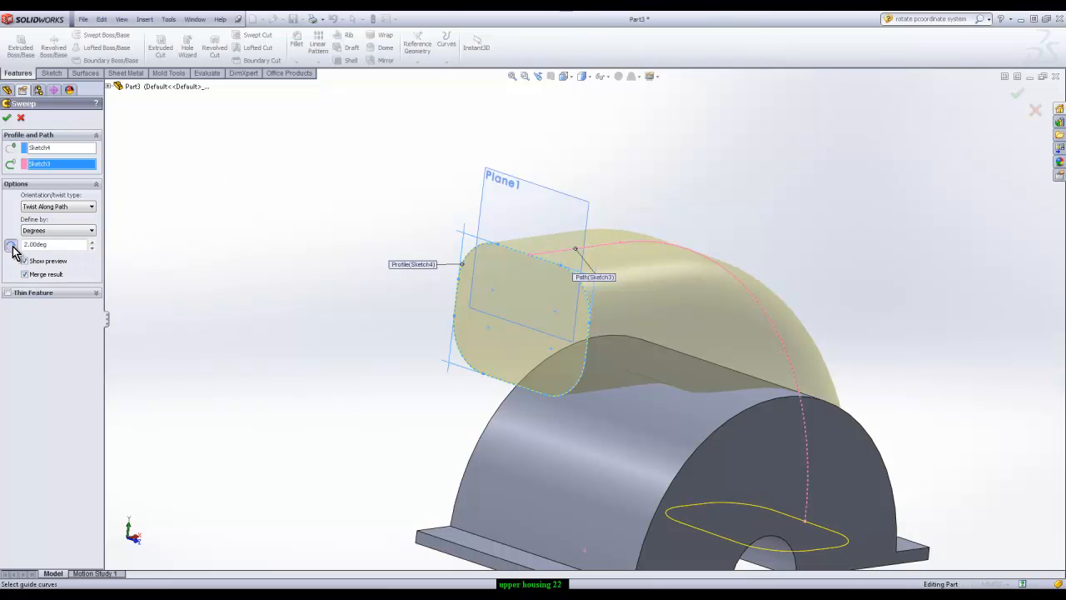
click(13, 247)
click(12, 247)
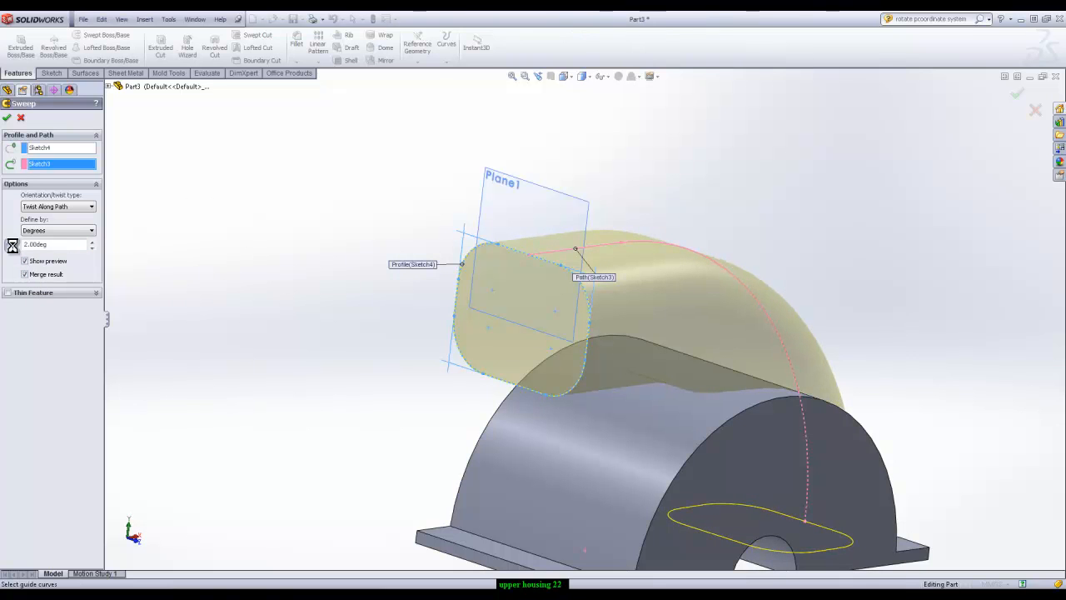
click(92, 242)
click(93, 242)
click(92, 242)
click(92, 242)
click(93, 242)
click(93, 243)
click(92, 242)
click(92, 243)
click(93, 242)
click(92, 242)
click(92, 243)
click(93, 242)
click(92, 242)
click(92, 242)
click(92, 242)
mouse_move(726, 311)
middle_down()
mouse_move(786, 310)
mouse_move(585, 369)
mouse_move(752, 322)
mouse_move(717, 317)
middle_up()
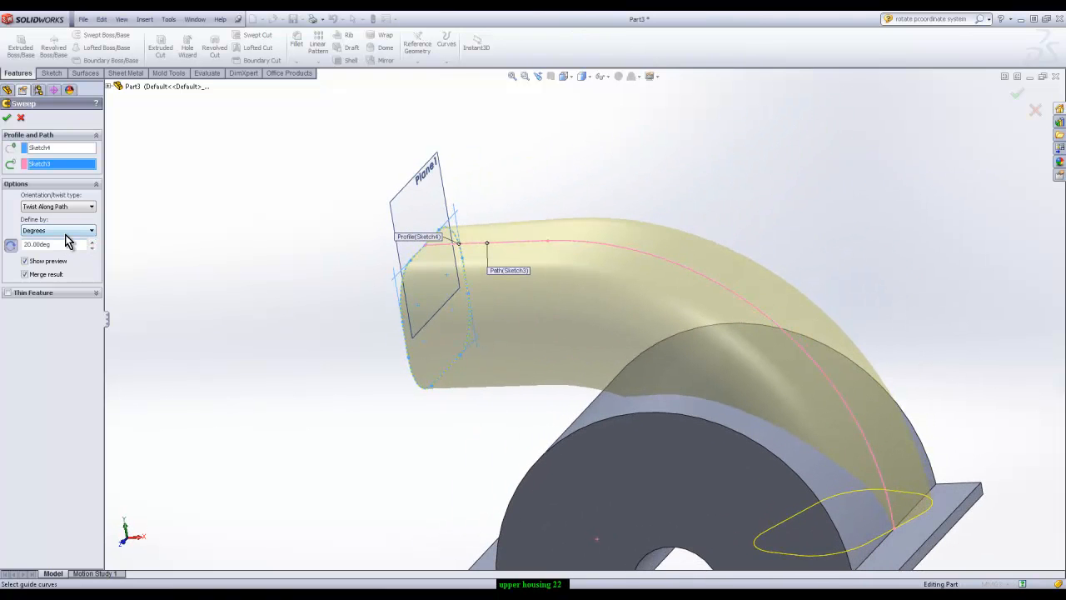
Set the sweep orientation to Follow Path and create the swept boss
click(67, 207)
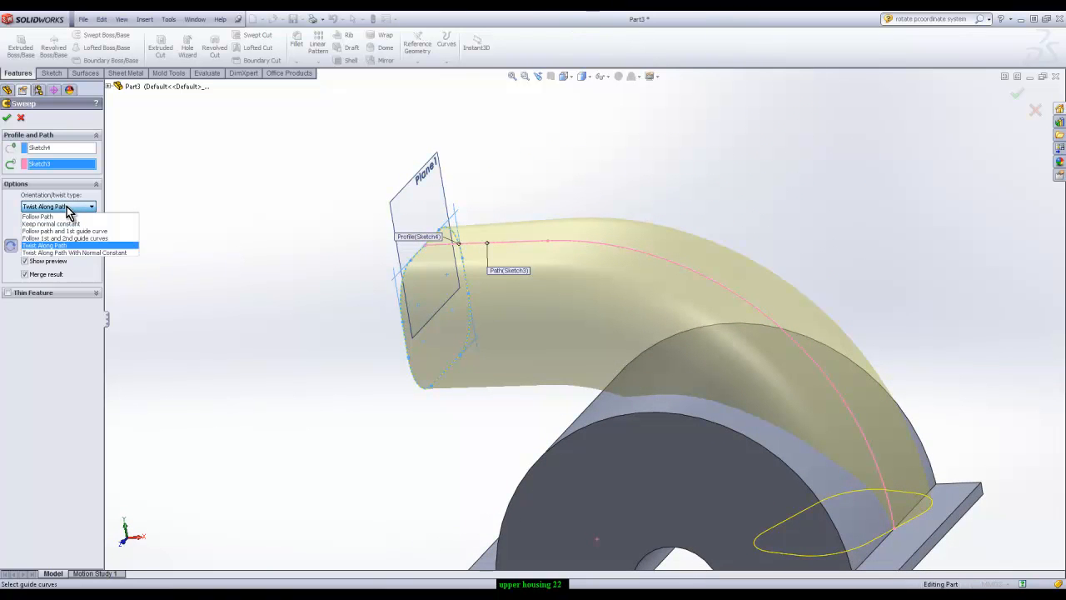
click(52, 217)
middle_drag(293, 286, 392, 345)
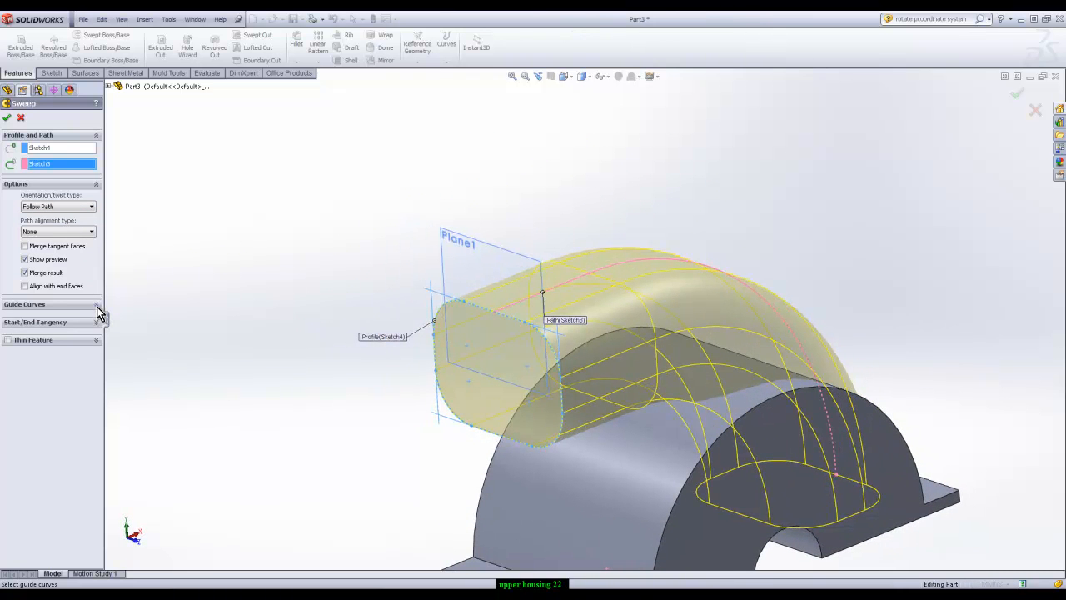
click(8, 122)
middle_drag(752, 233, 698, 298)
middle_drag(706, 198, 750, 204)
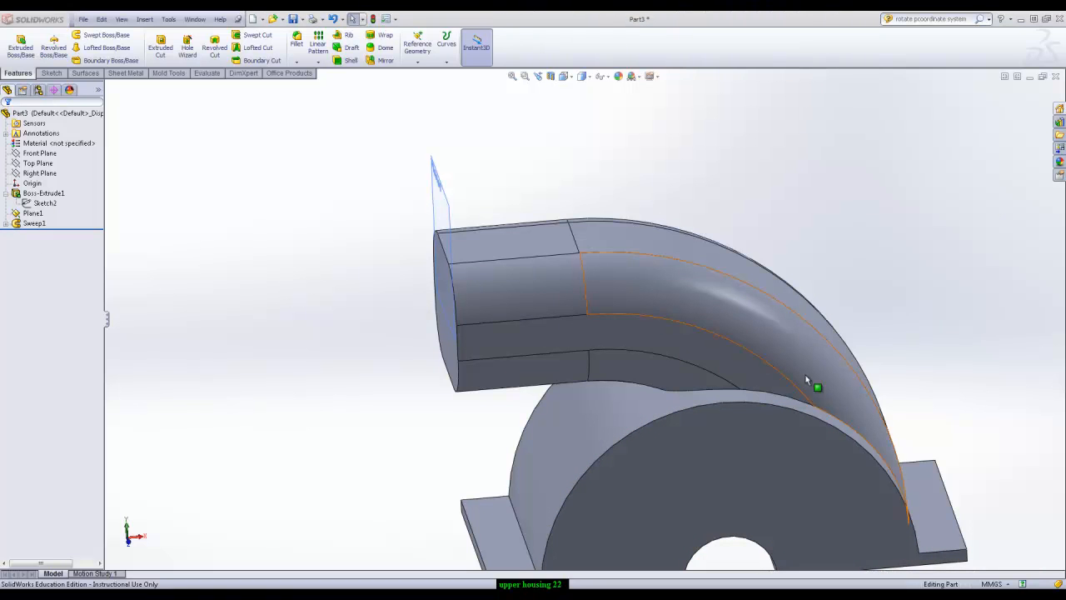
End the NetSupport School screen show and inspect the swept housing from several angles
right_click(945, 586)
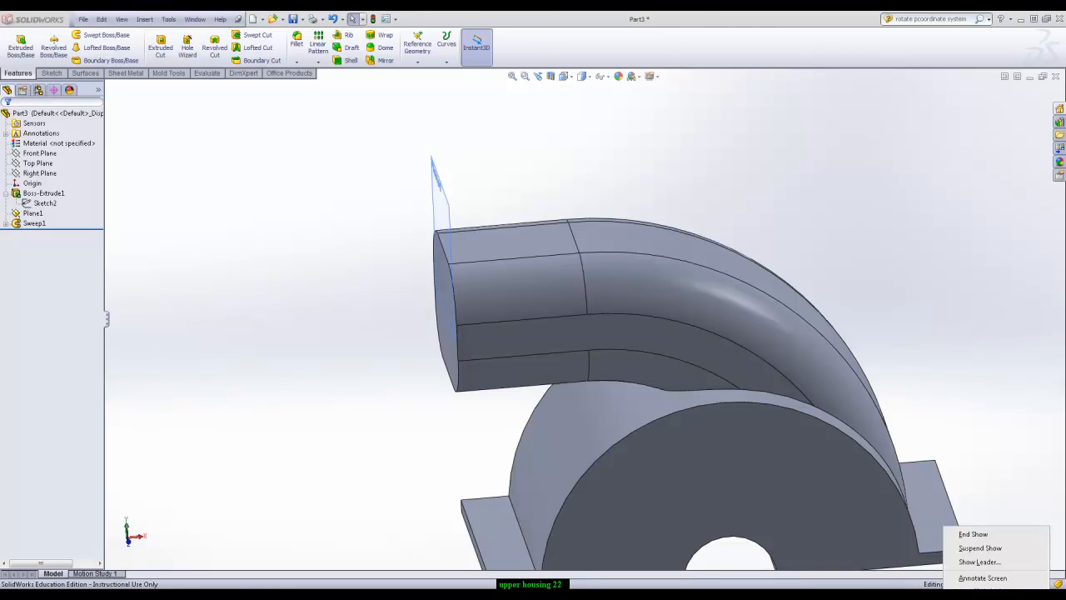
click(963, 537)
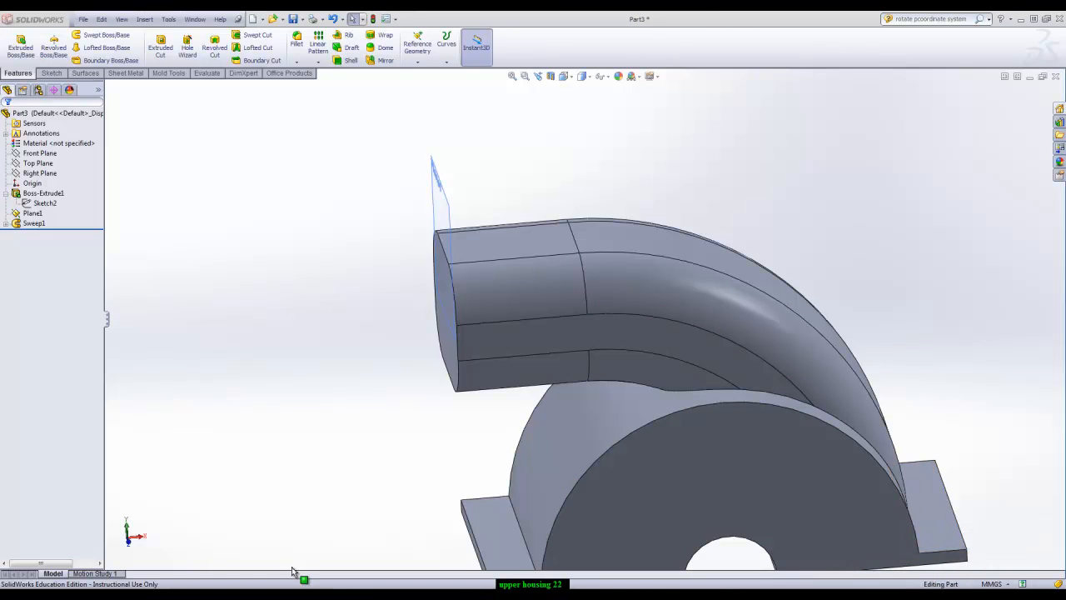
middle_drag(583, 333, 658, 337)
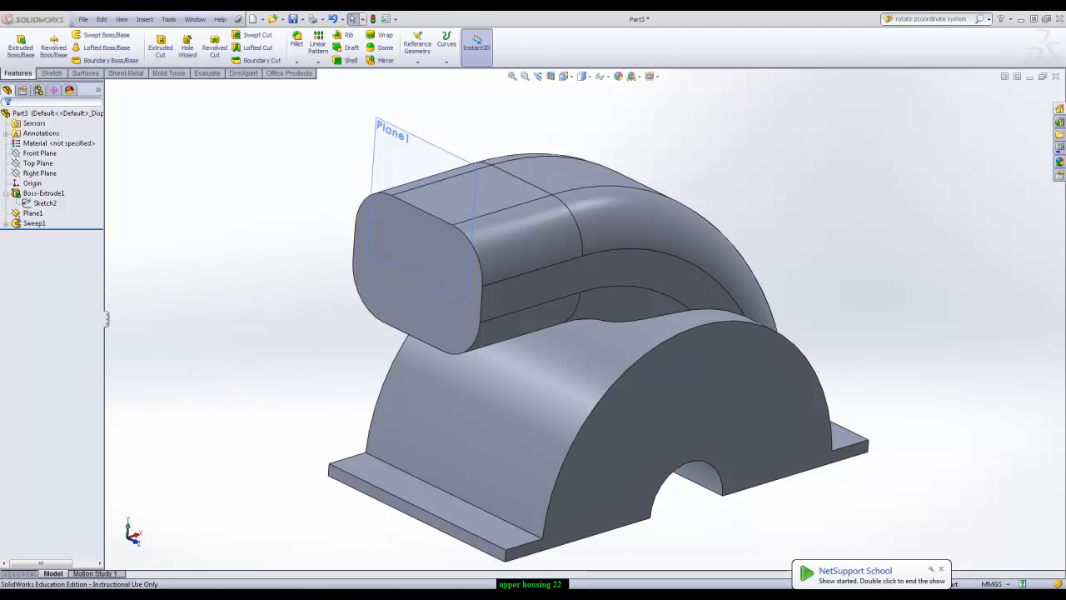
middle_drag(579, 236, 553, 310)
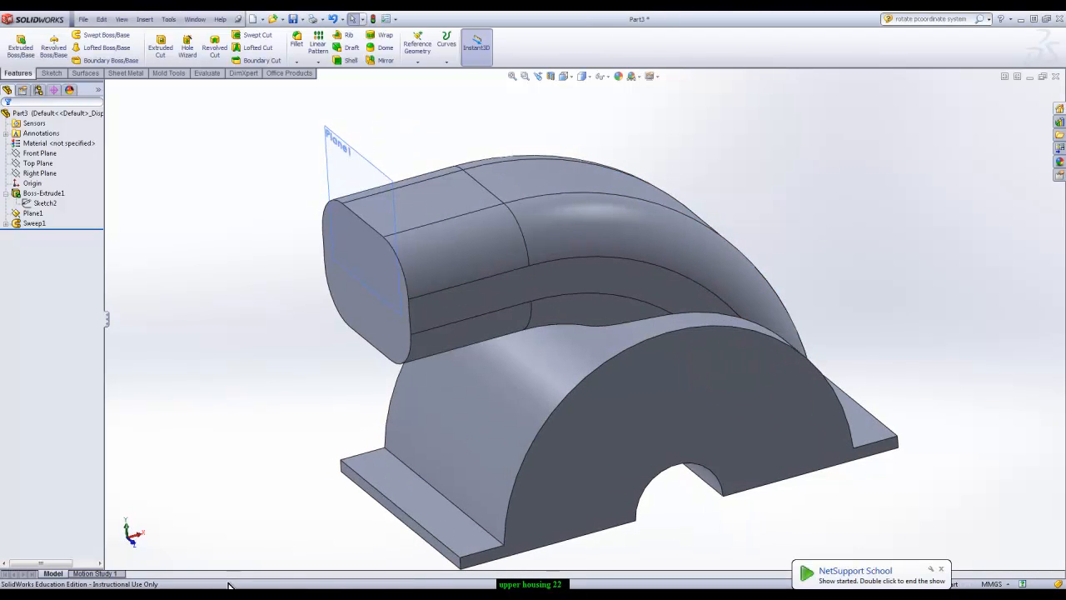
Switch to the Part4 document and examine its rounded rectangle, circle and two connecting curve sketches
click(255, 538)
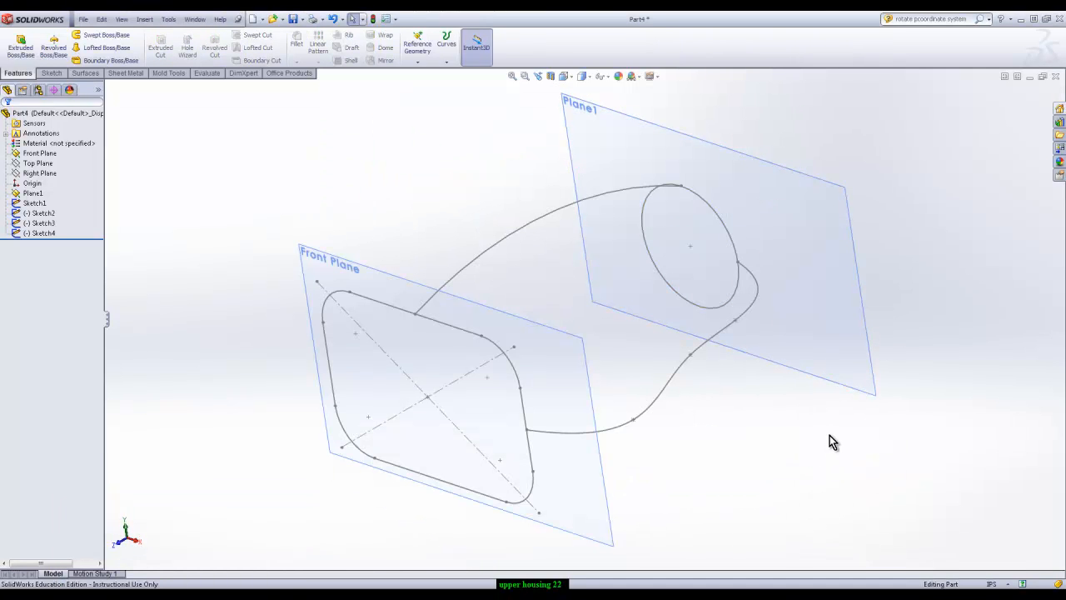
click(33, 204)
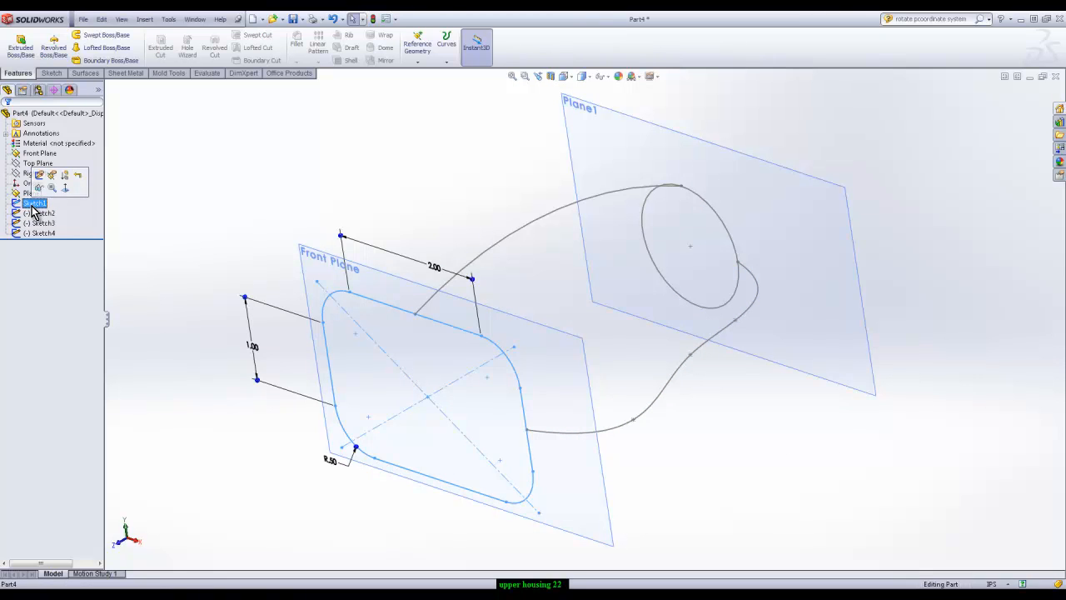
click(37, 215)
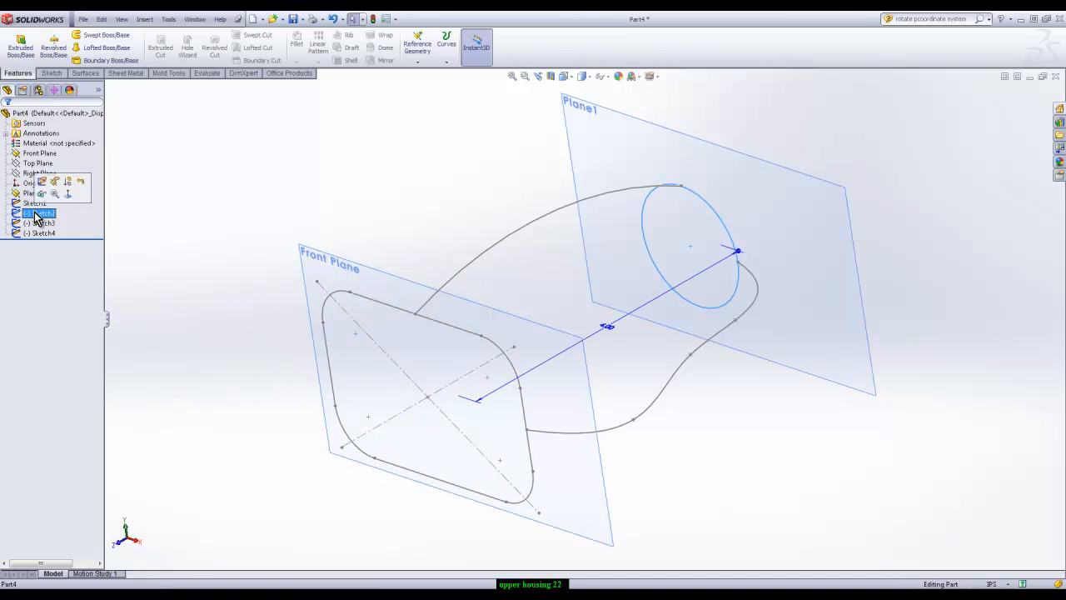
click(41, 225)
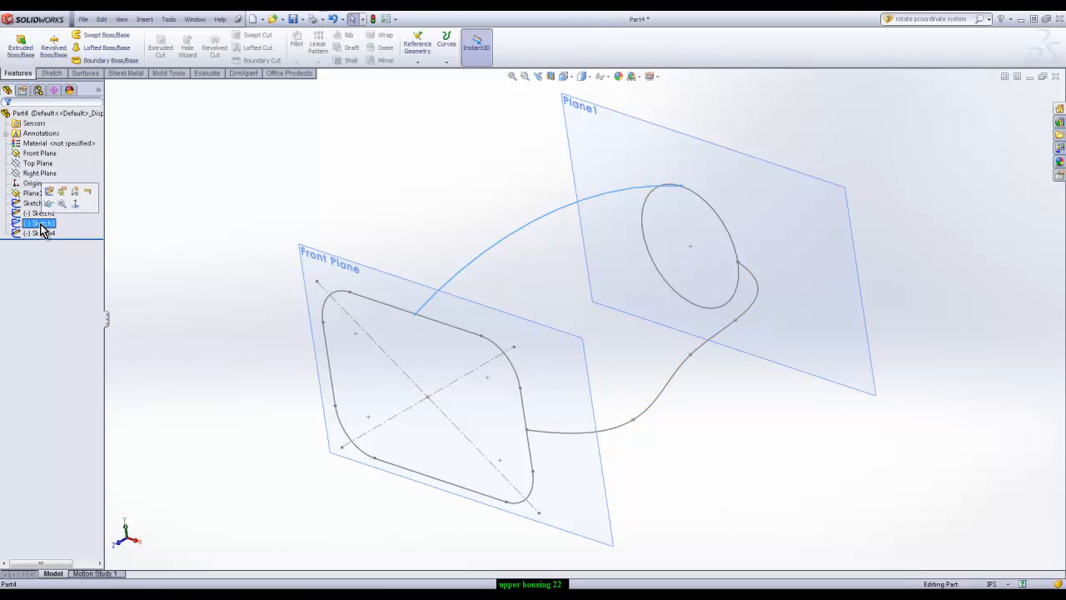
click(45, 234)
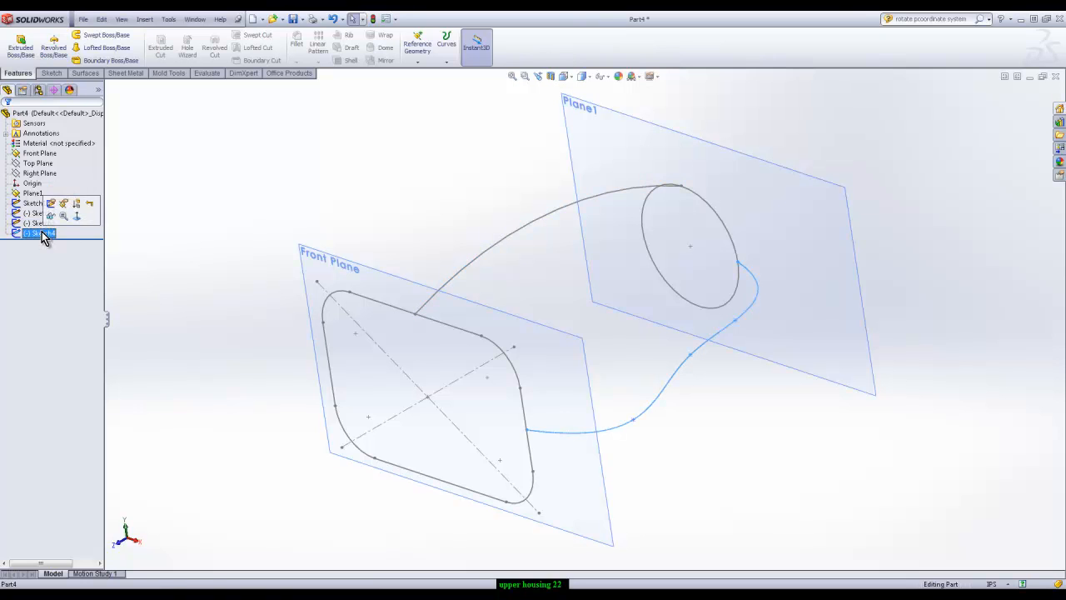
click(776, 114)
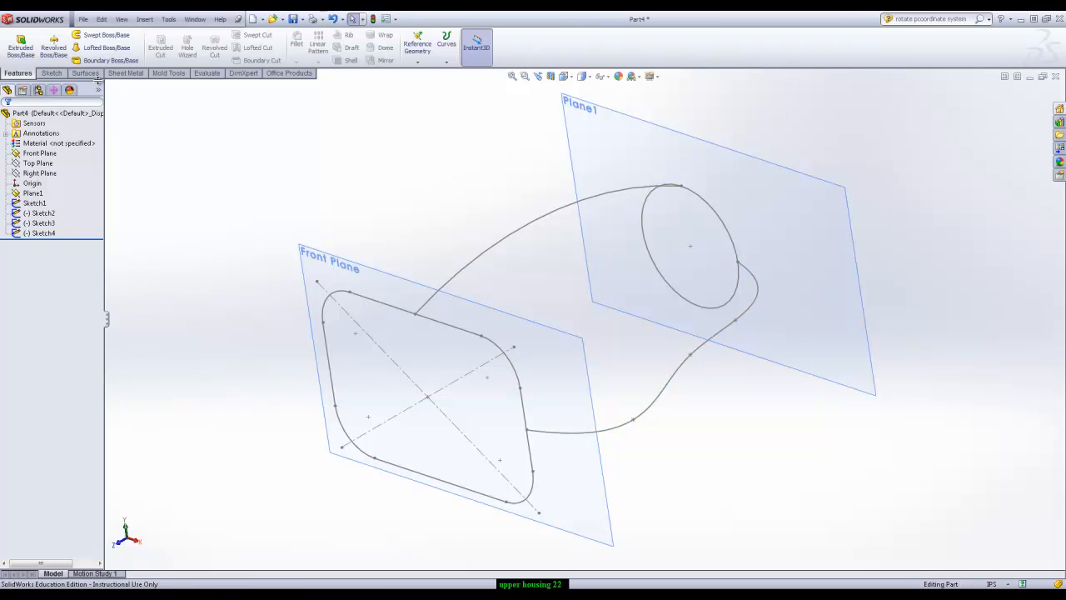
click(99, 49)
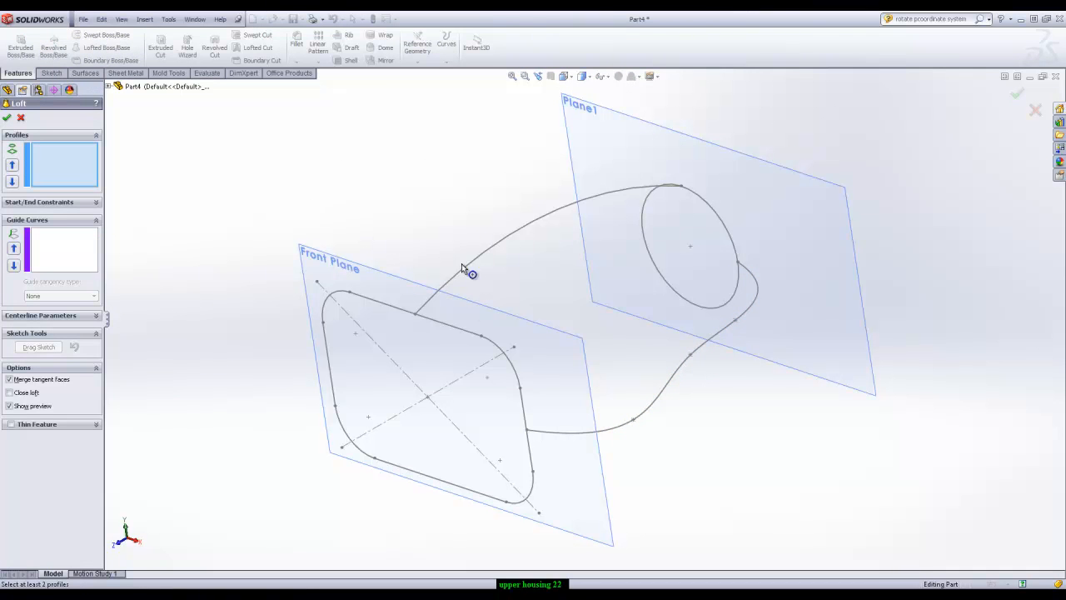
click(705, 205)
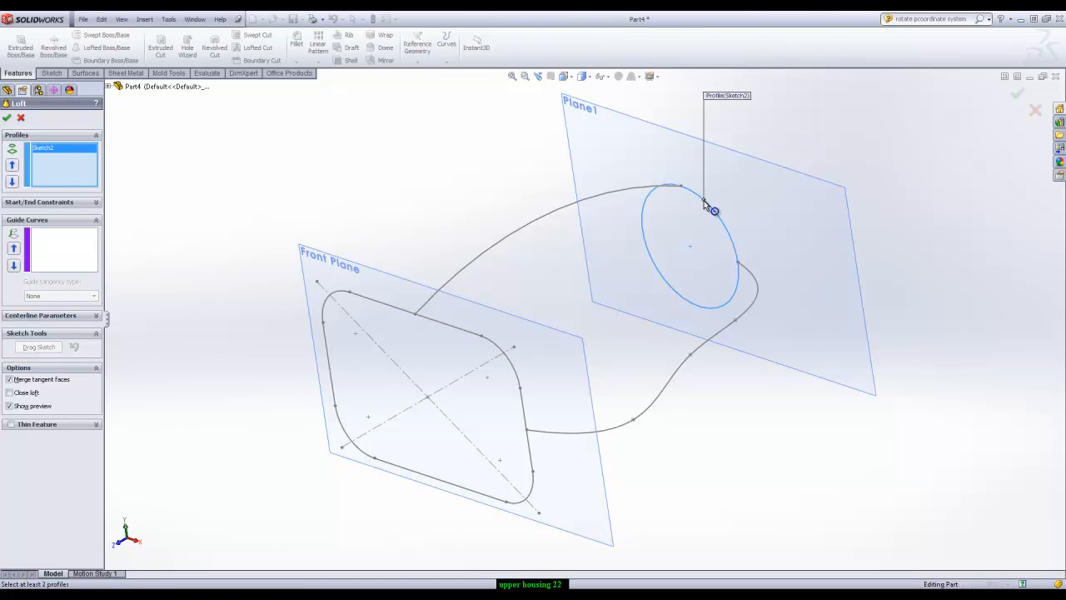
click(460, 328)
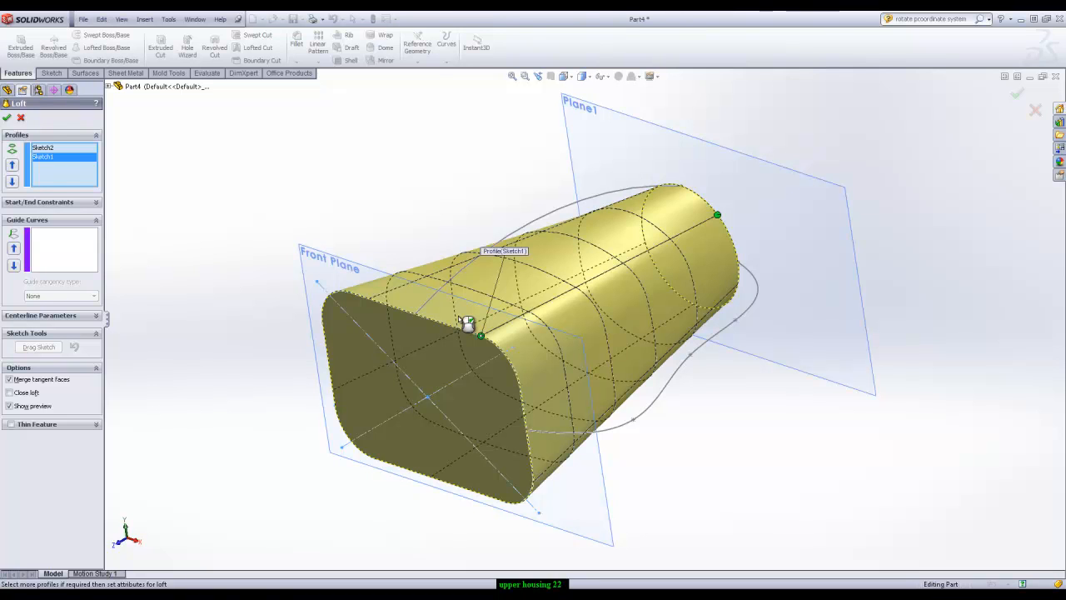
click(21, 118)
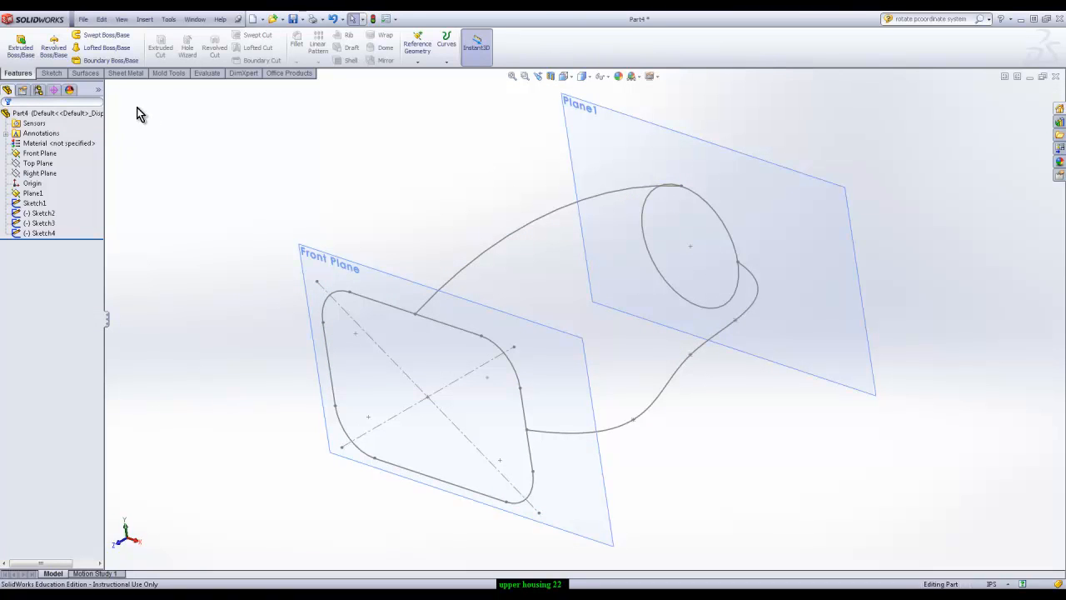
Try lofting the circle to the rounded rectangle, moving the rectangle's connector point between its lower corners to twist and untwist the preview
click(96, 50)
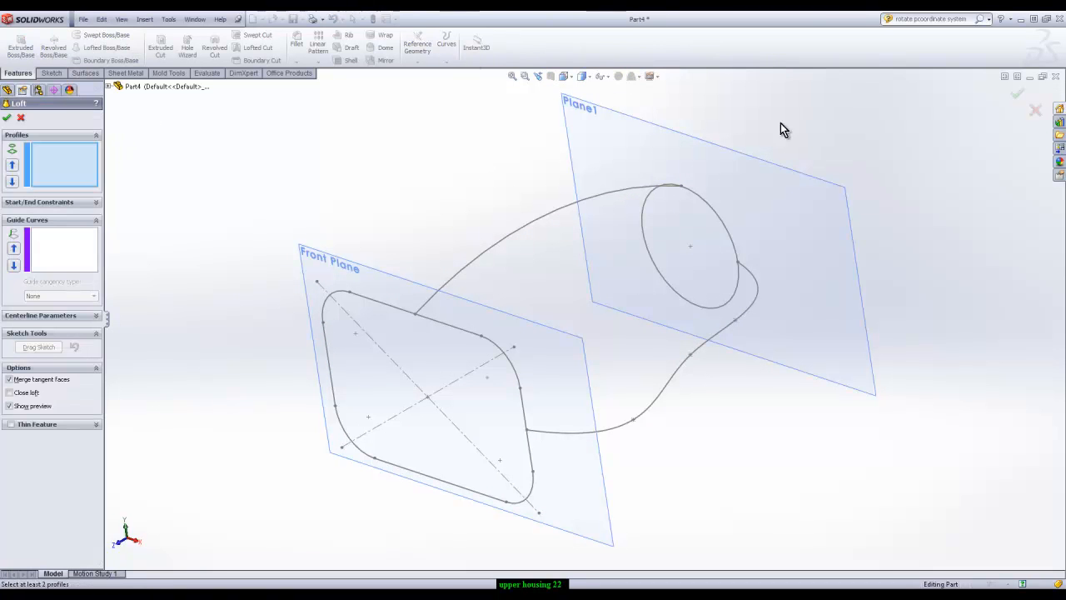
click(704, 201)
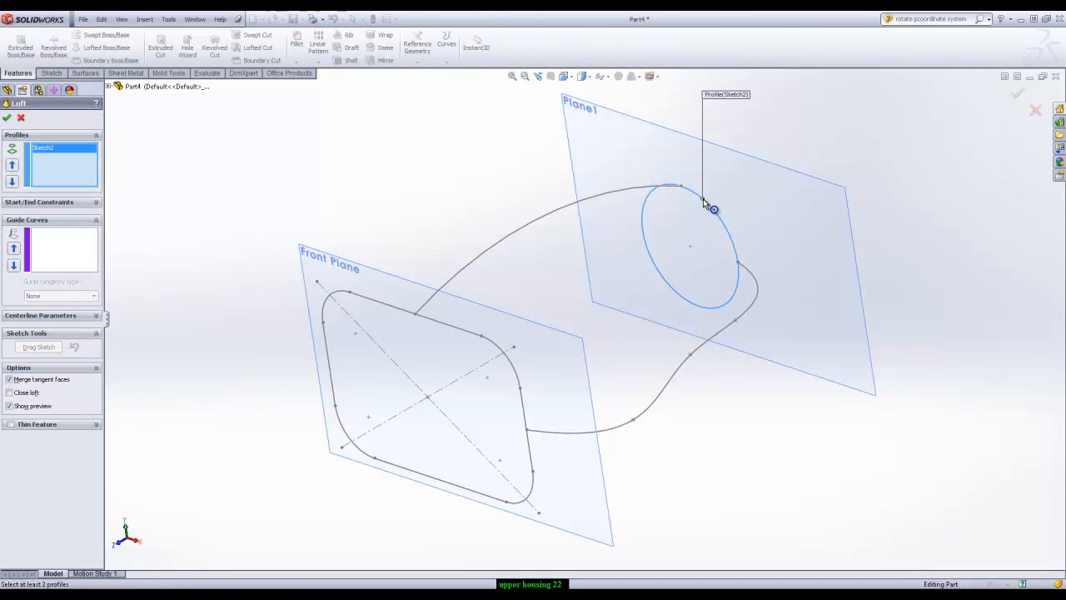
click(497, 501)
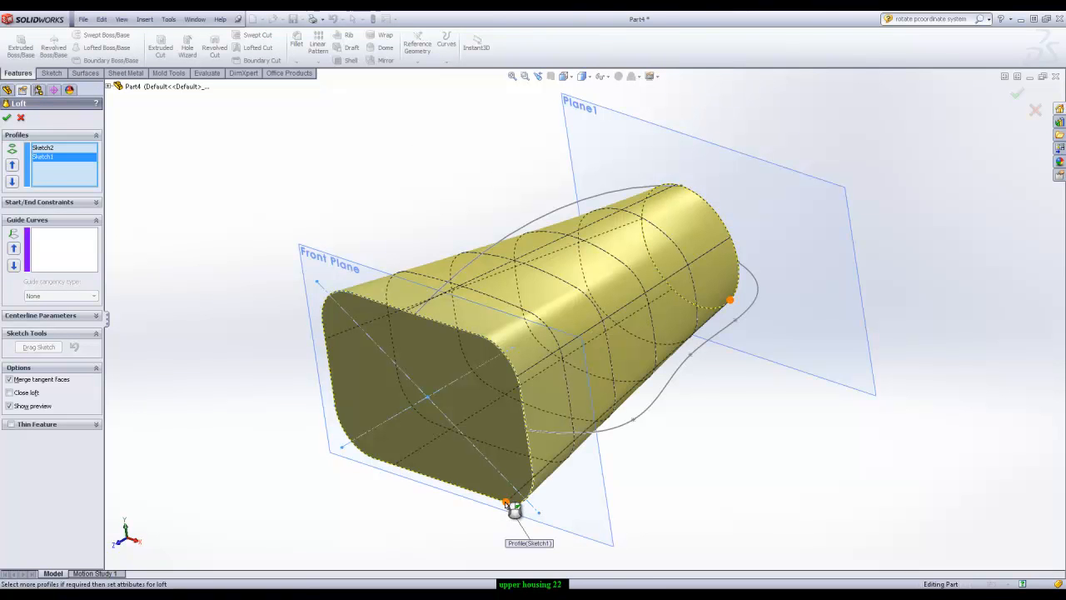
drag(370, 461, 359, 455)
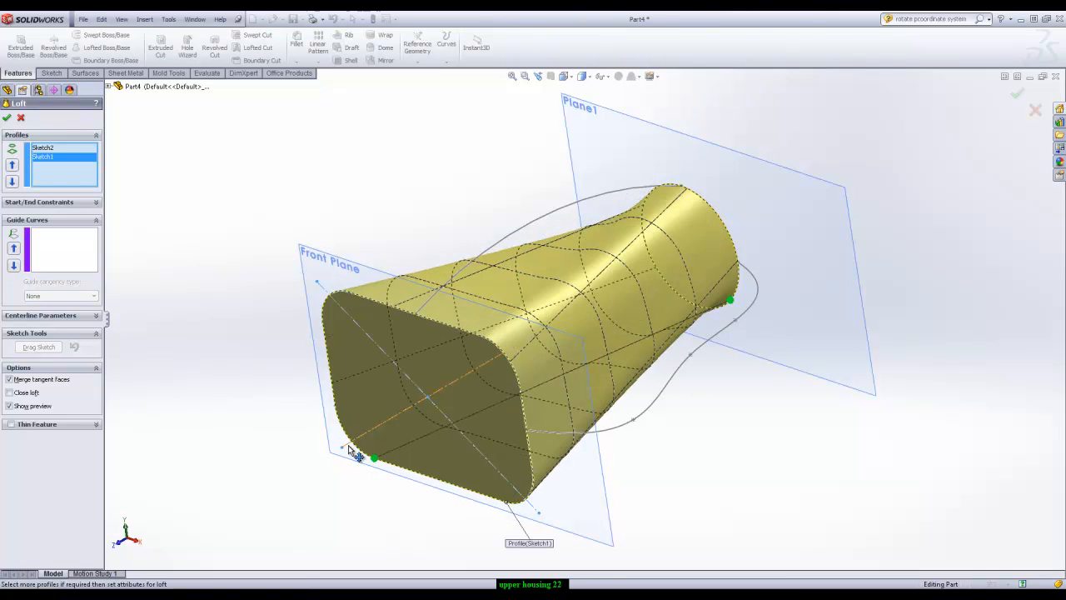
middle_drag(666, 298, 540, 311)
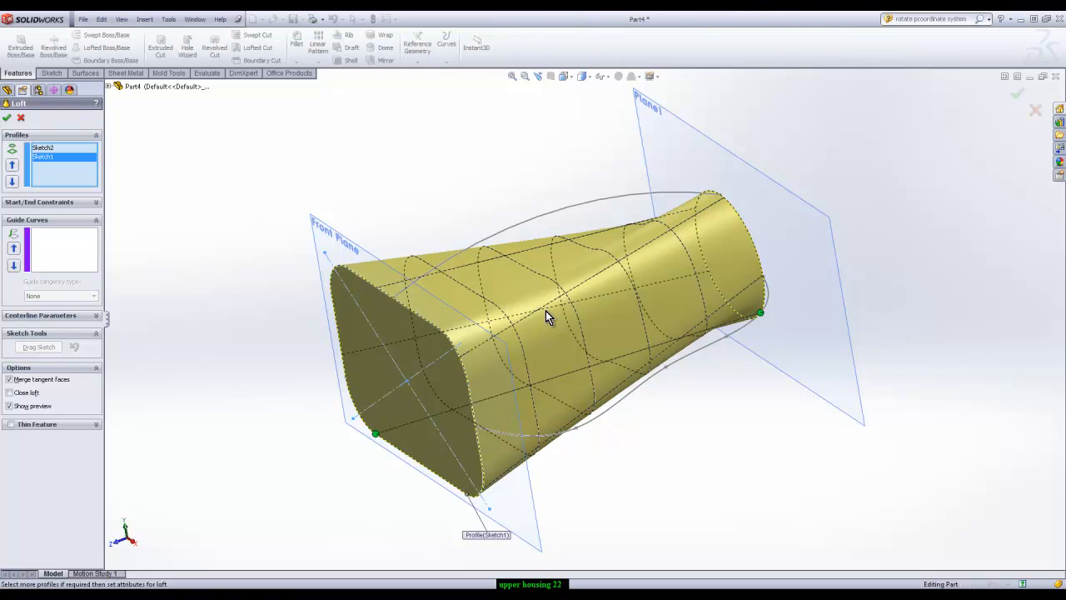
middle_drag(368, 512, 384, 508)
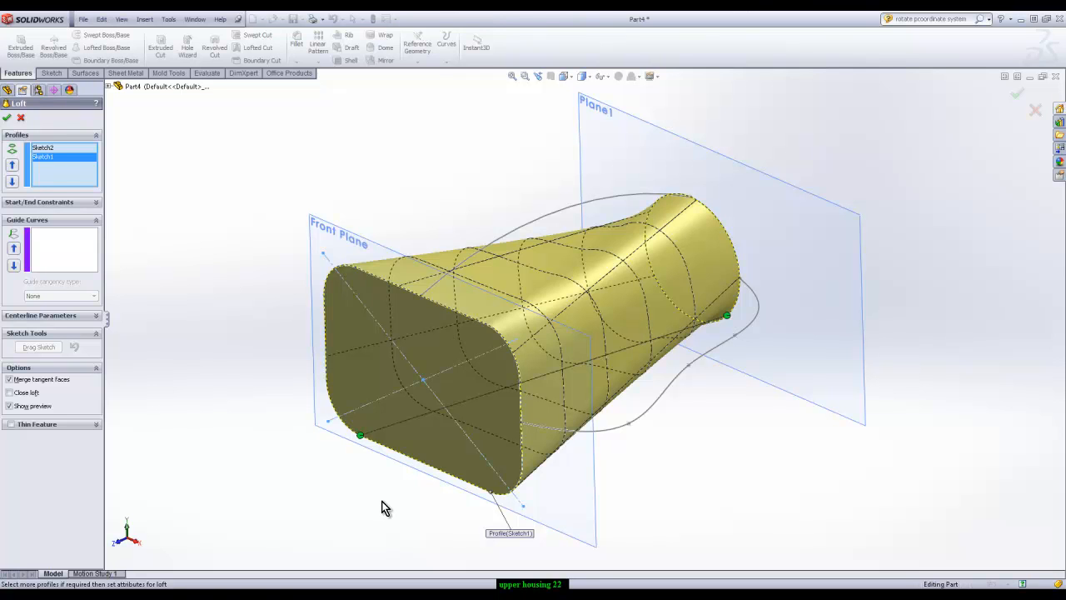
drag(363, 438, 489, 495)
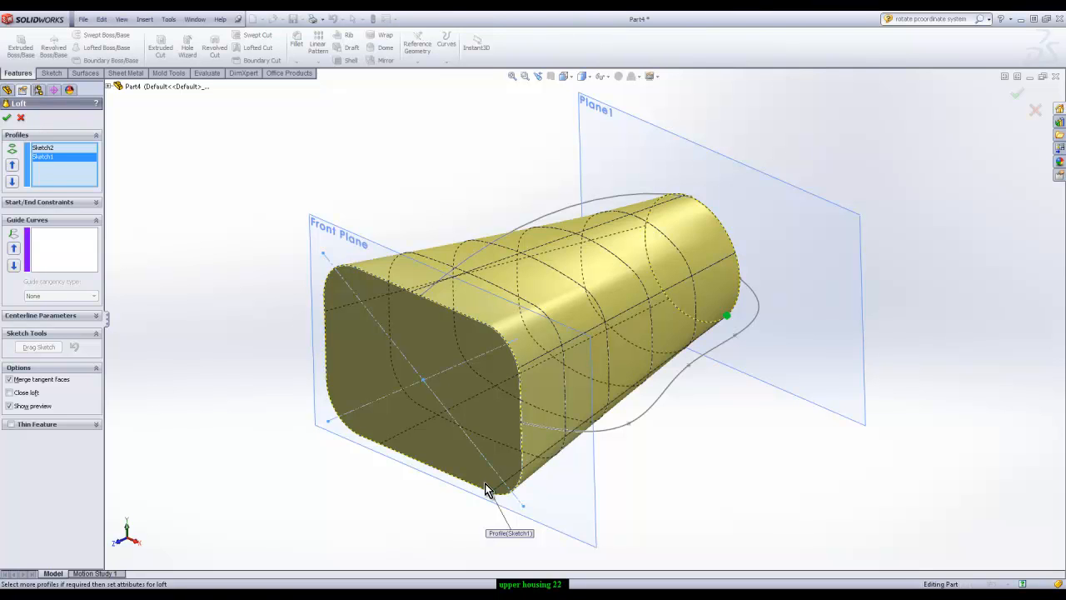
click(21, 117)
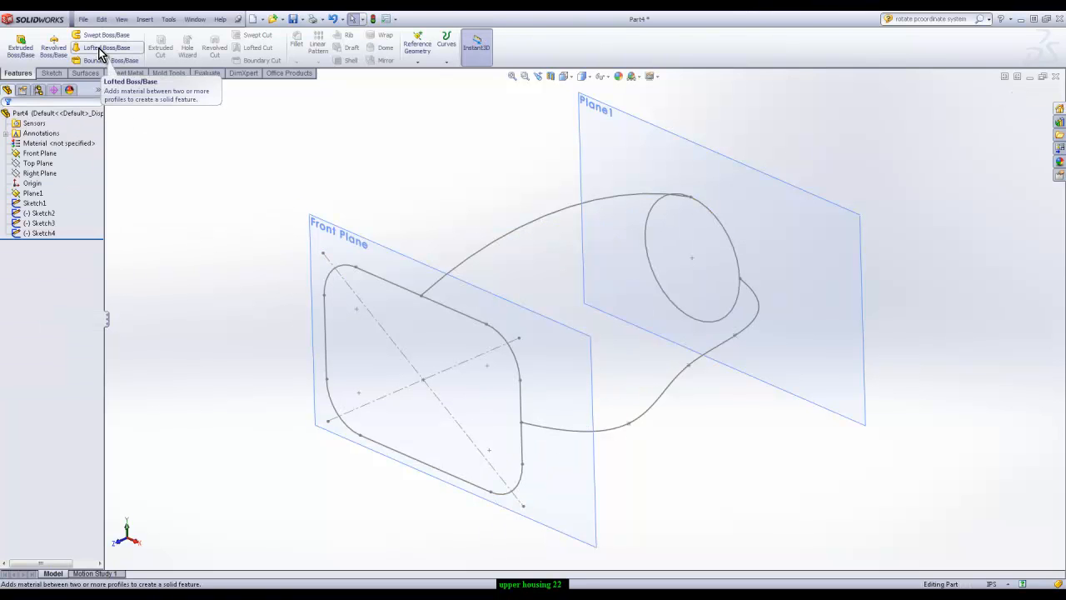
Set up a loft from the circle to the rounded rectangle, with the arched curve Sketch3 as its guide curve
click(107, 48)
click(701, 204)
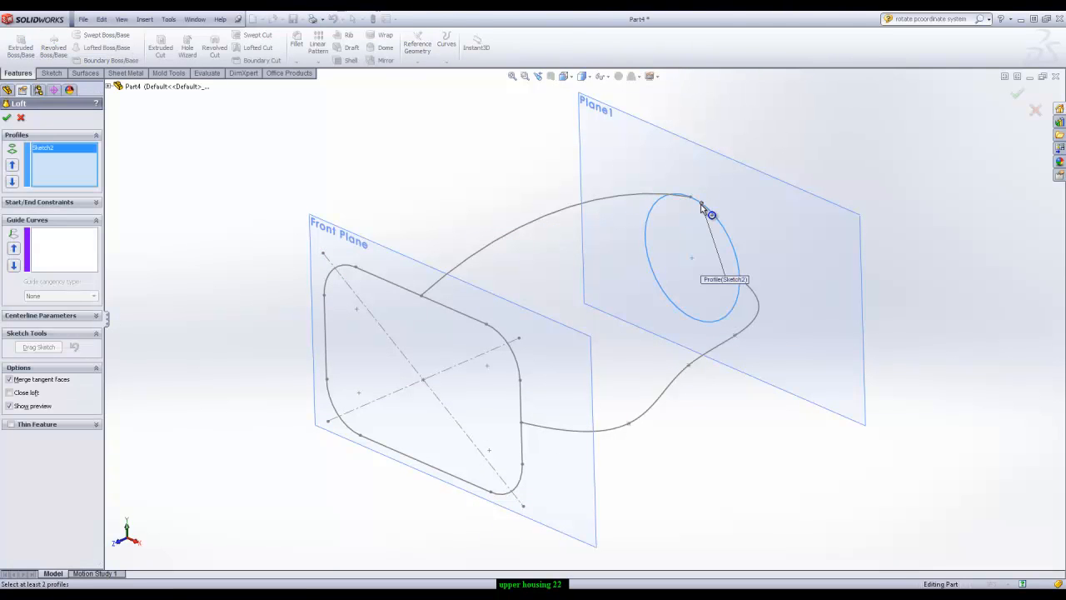
click(448, 307)
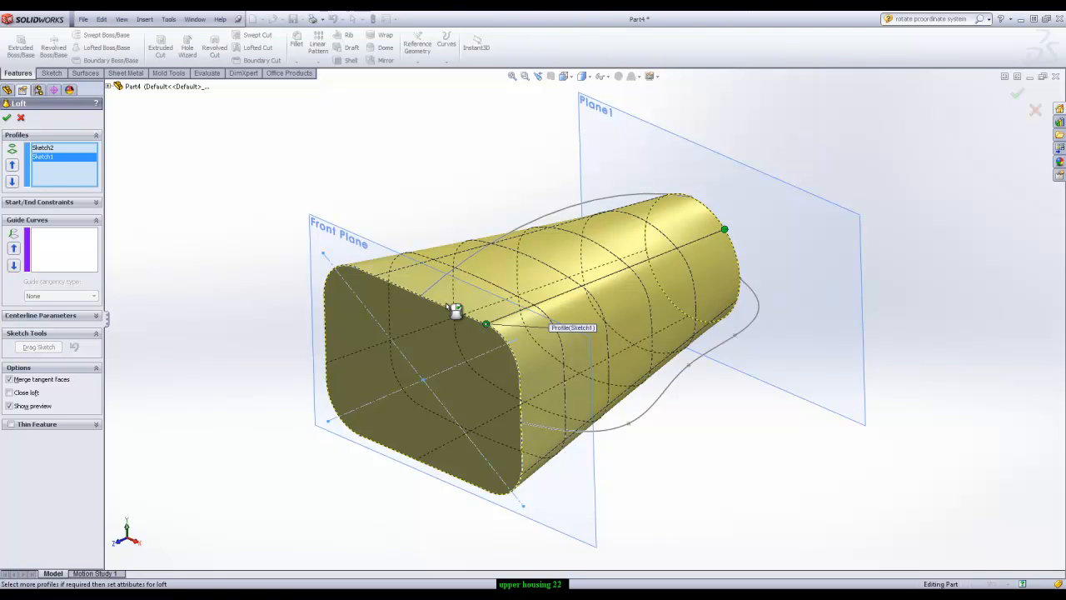
click(53, 248)
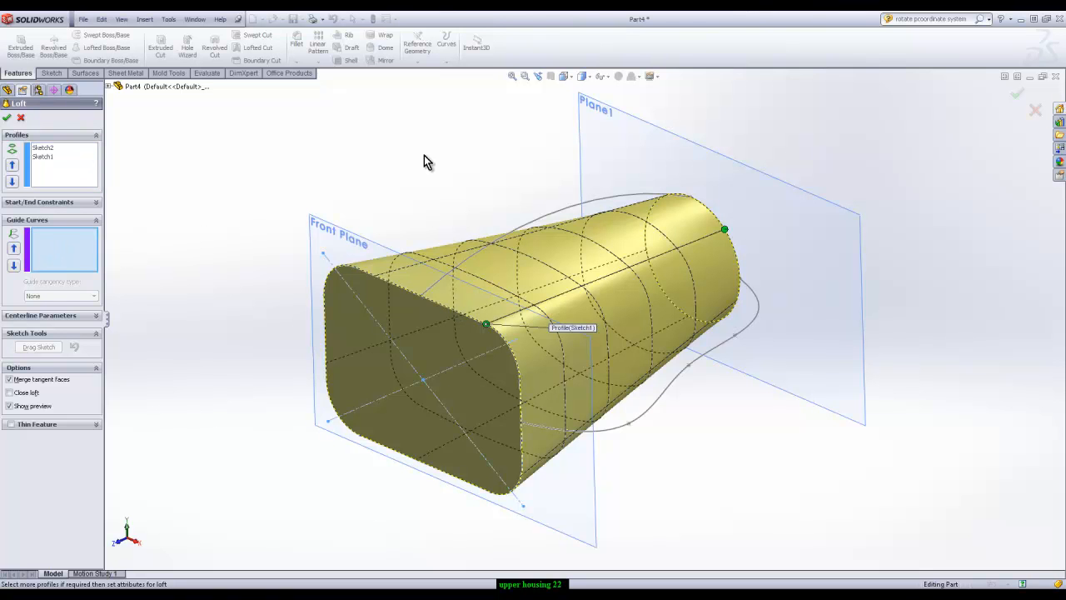
middle_drag(752, 216, 728, 226)
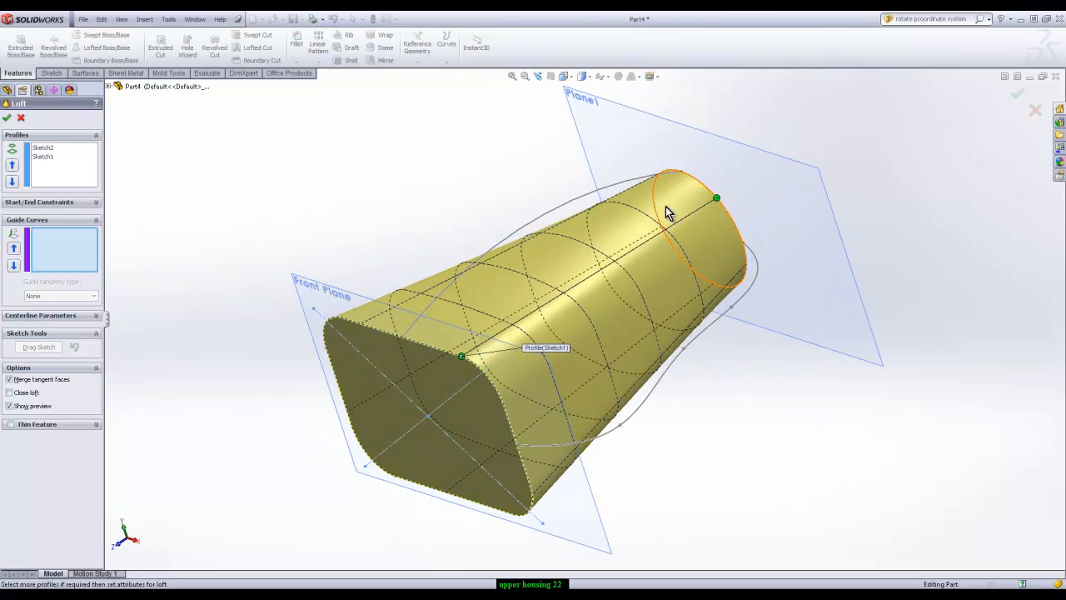
click(564, 204)
mouse_move(673, 250)
middle_down()
mouse_move(837, 385)
mouse_move(780, 344)
mouse_move(703, 342)
mouse_move(666, 295)
mouse_move(781, 316)
mouse_move(935, 397)
middle_up()
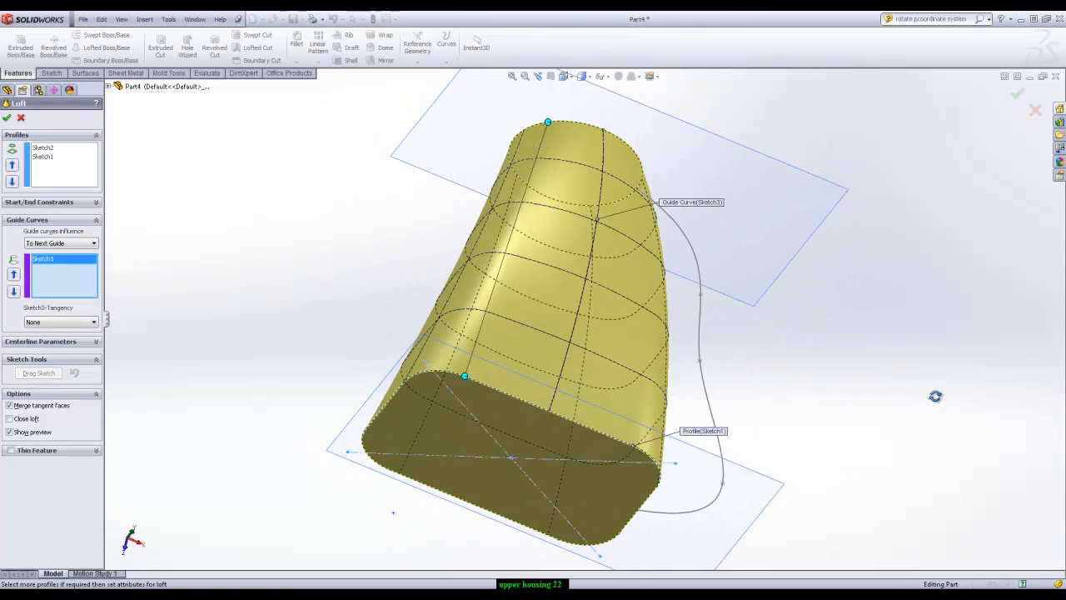
Add the wavy side curve Sketch4 as the second guide curve and create the loft
click(58, 278)
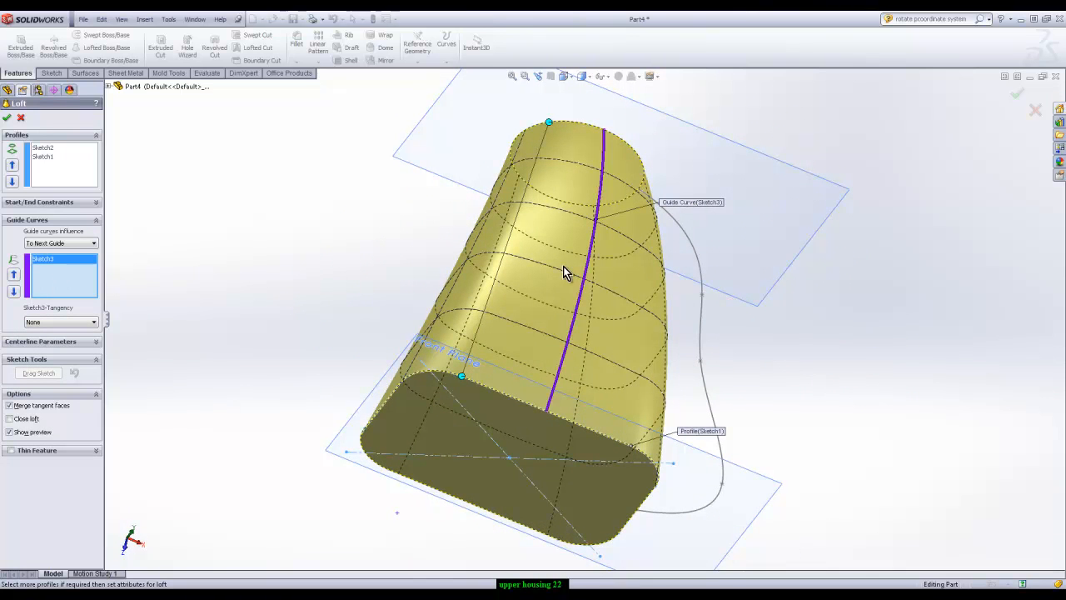
click(707, 331)
middle_drag(904, 398, 693, 259)
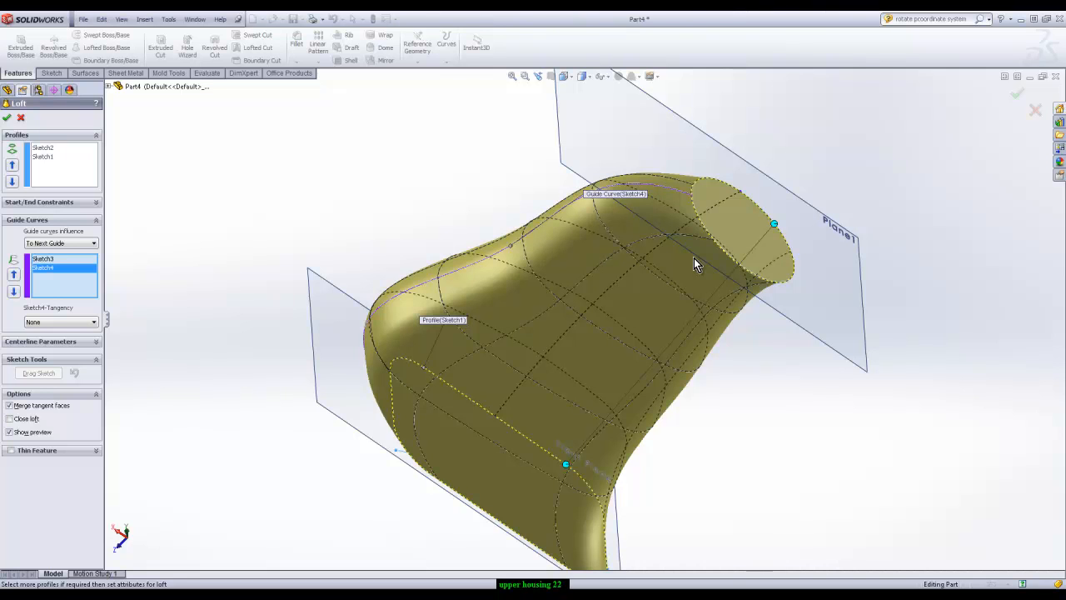
middle_drag(780, 283, 666, 374)
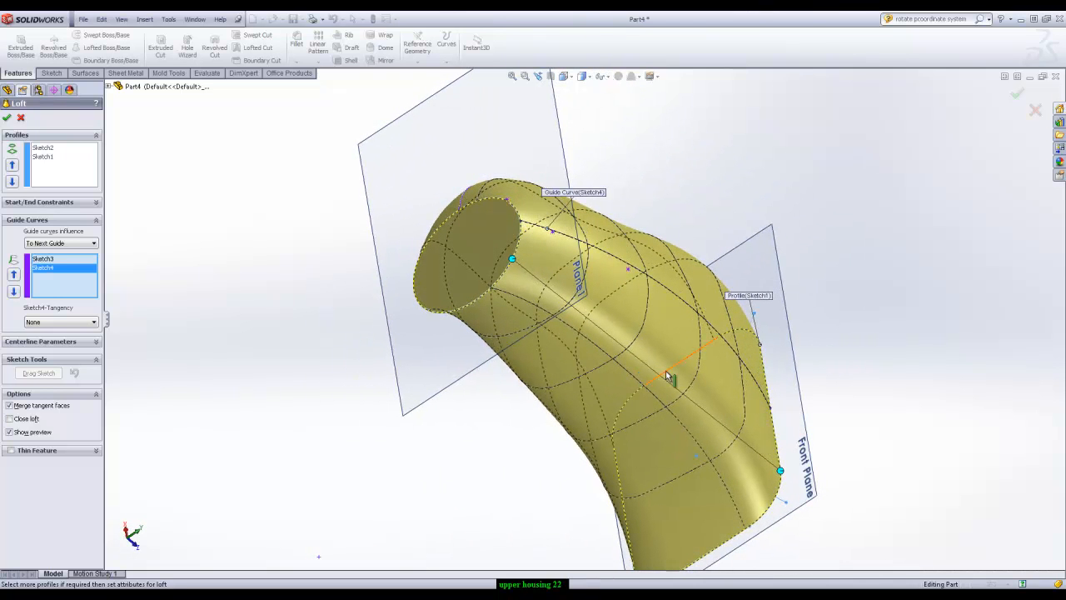
middle_drag(705, 369, 971, 143)
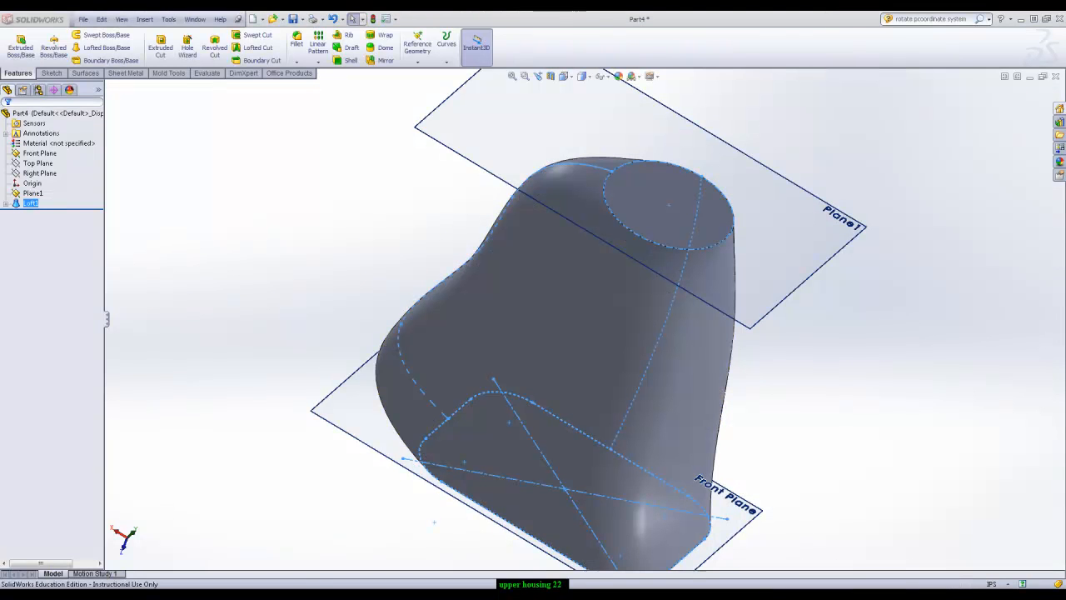
Switch to the Part3 document with the swept housing and turn the duct's end face into view
mouse_move(187, 594)
click(166, 534)
scroll(576, 303, up, 5)
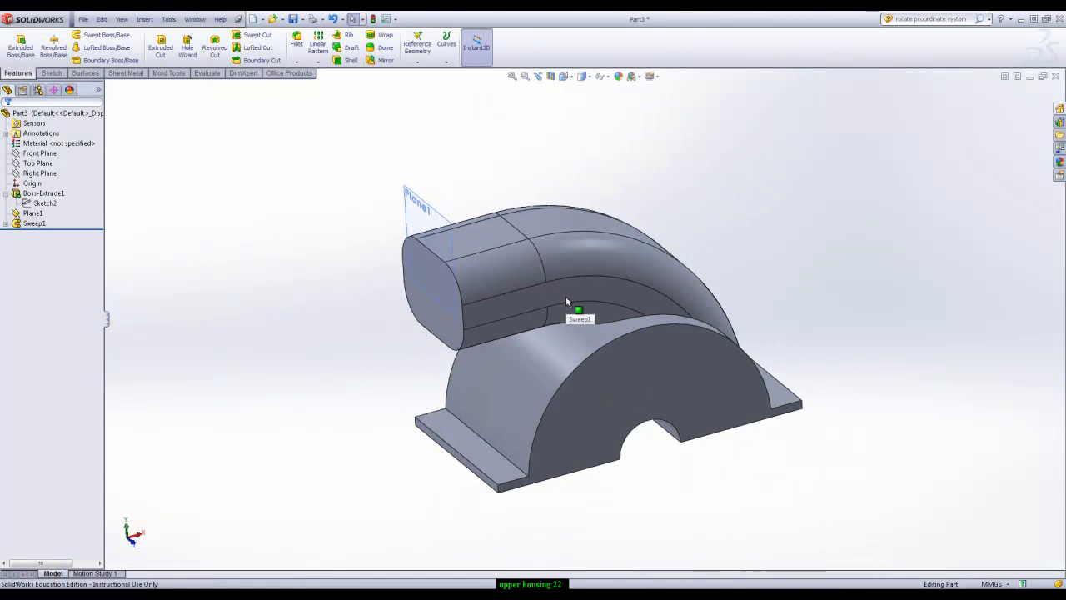
scroll(362, 404, down, 3)
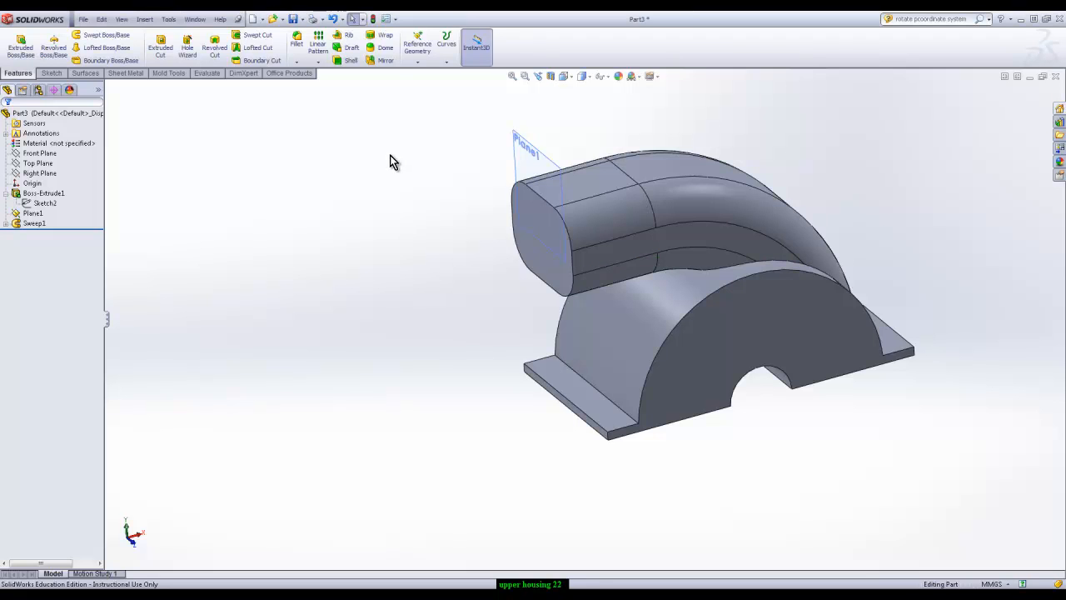
middle_drag(486, 335, 506, 306)
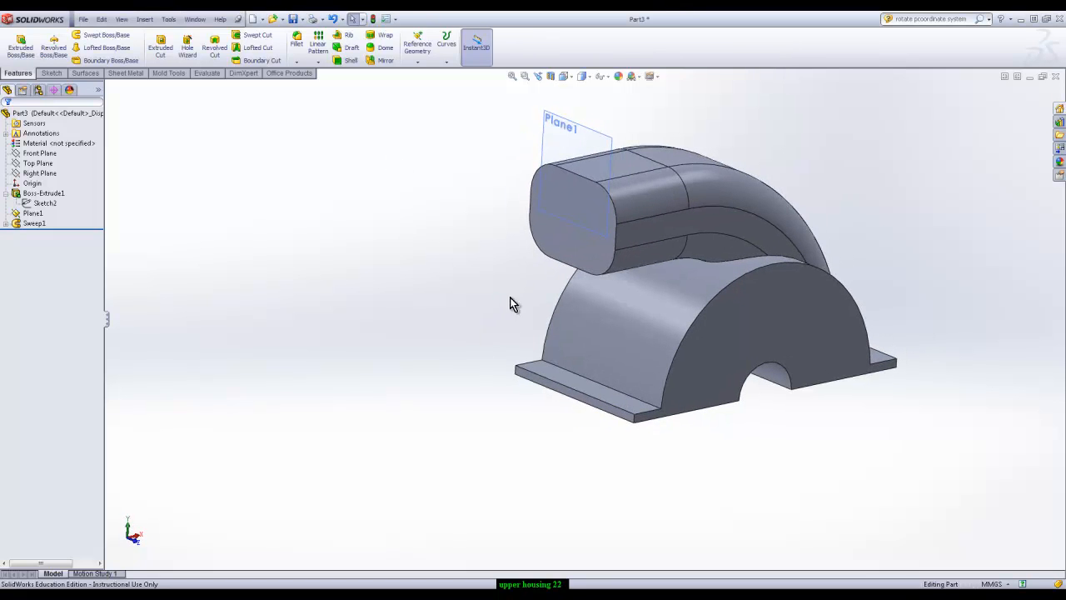
Create a sketch on the duct's end face by converting the face's outline into sketch entities, and close the sketch
click(583, 255)
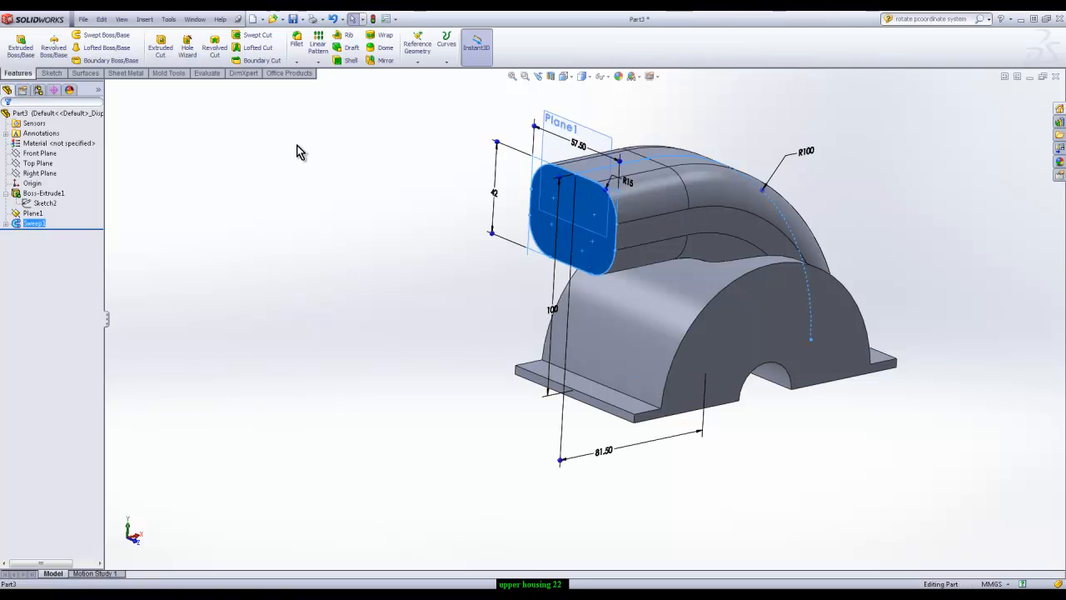
click(52, 72)
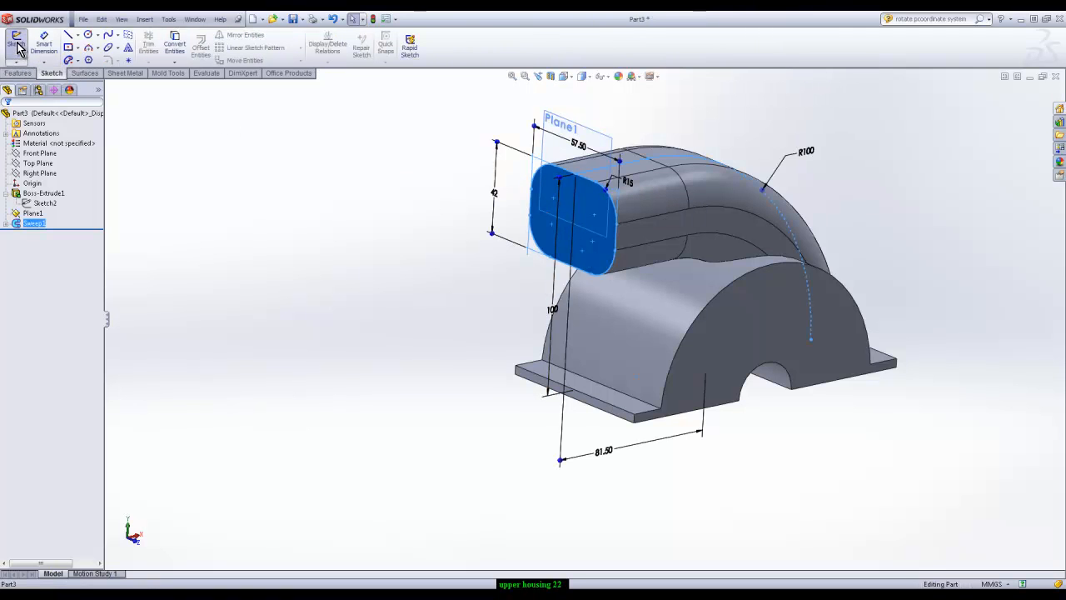
click(17, 44)
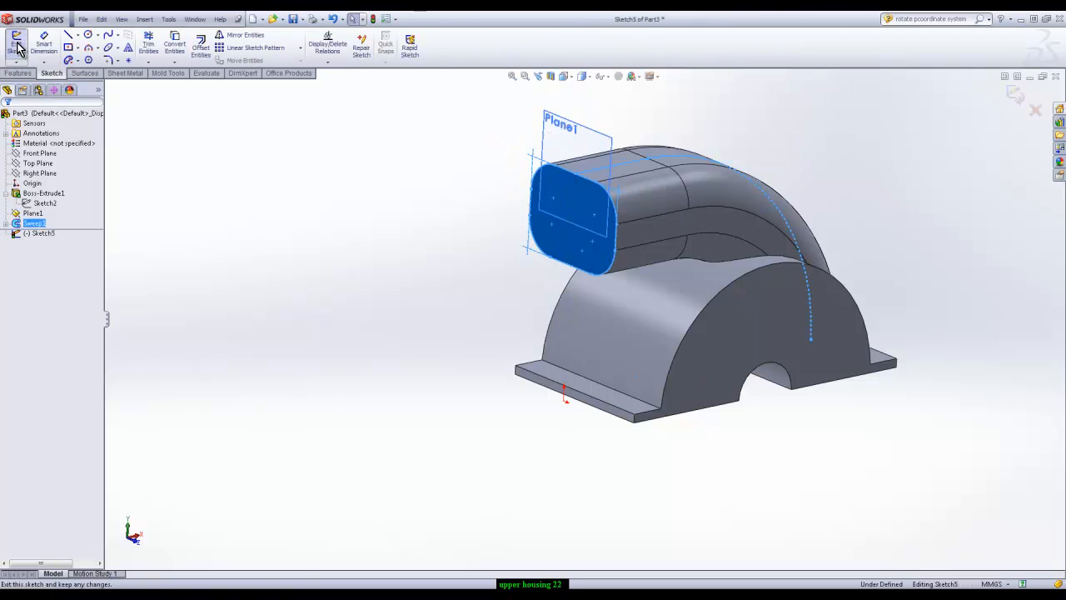
click(177, 46)
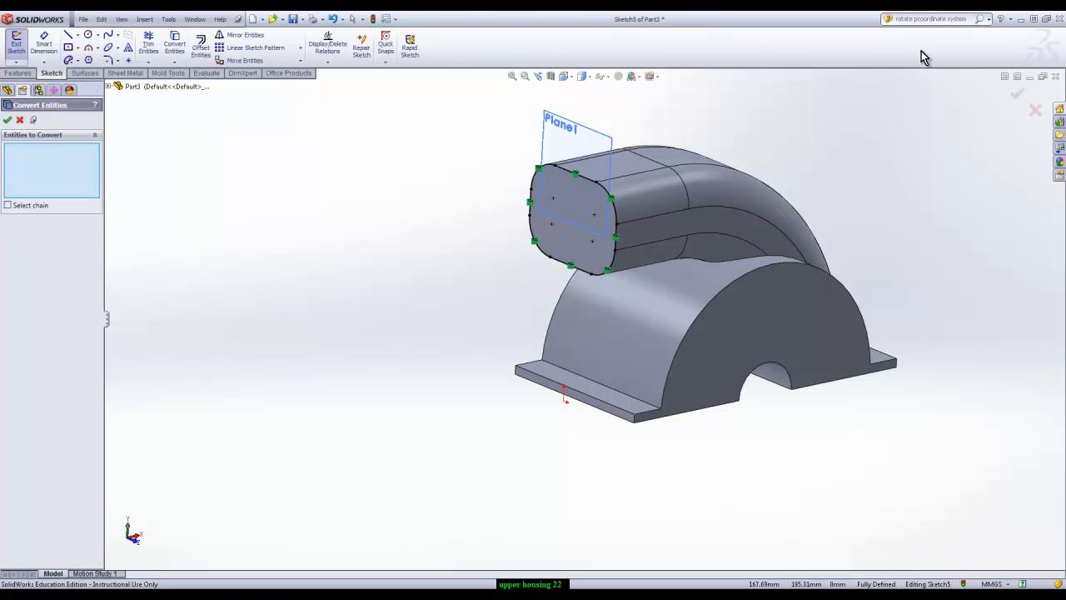
click(1012, 96)
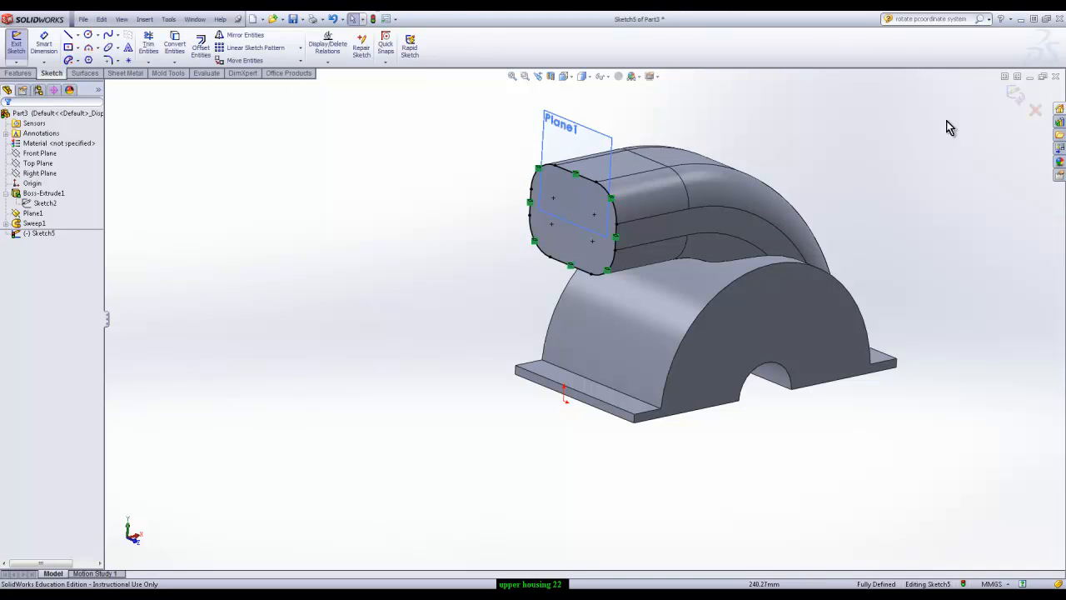
click(1015, 93)
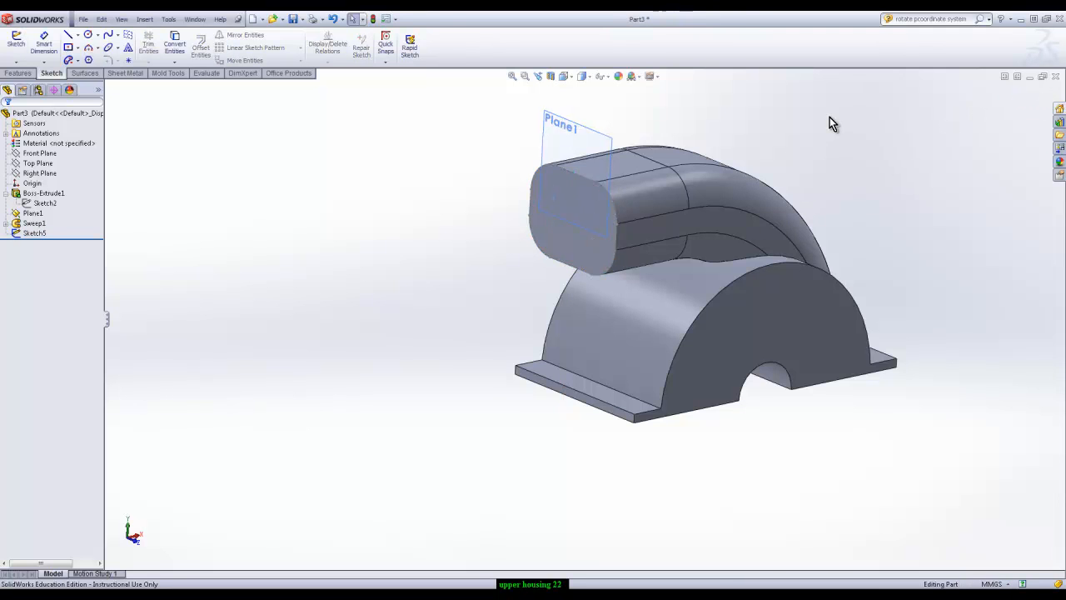
click(564, 198)
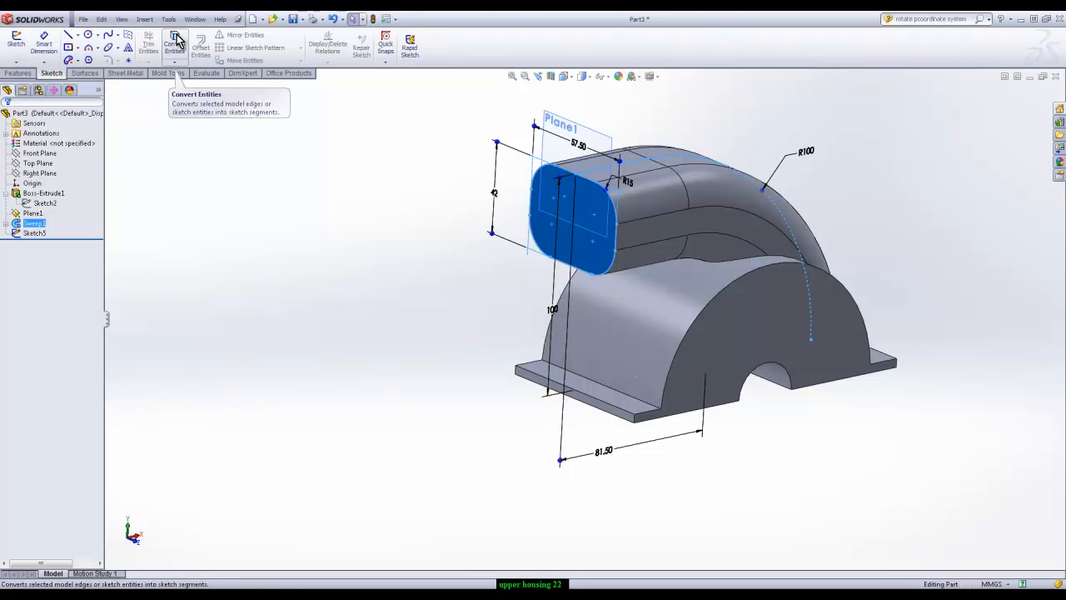
click(336, 191)
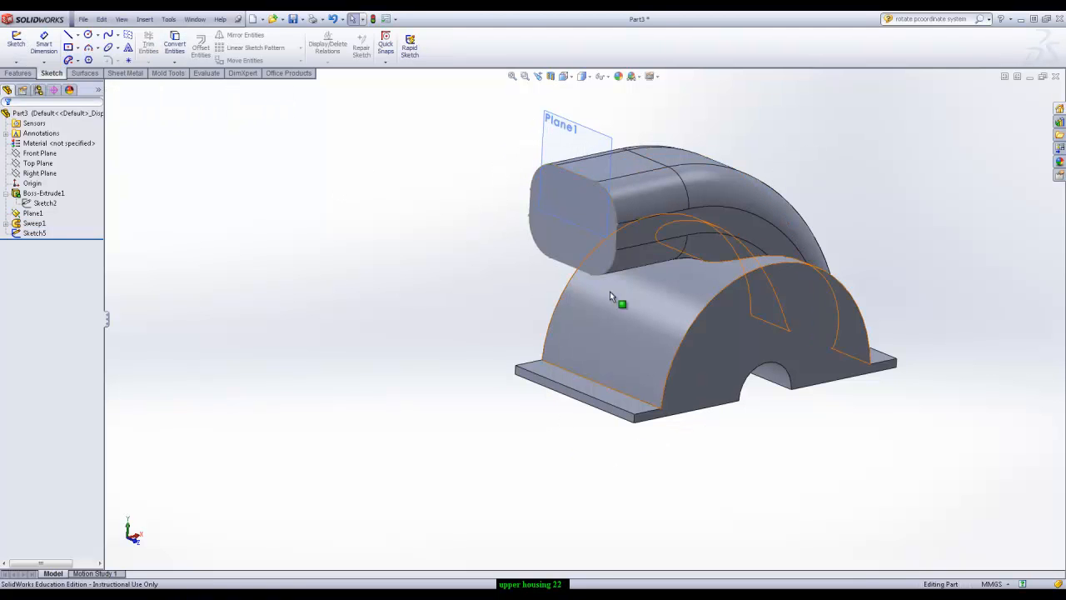
click(16, 234)
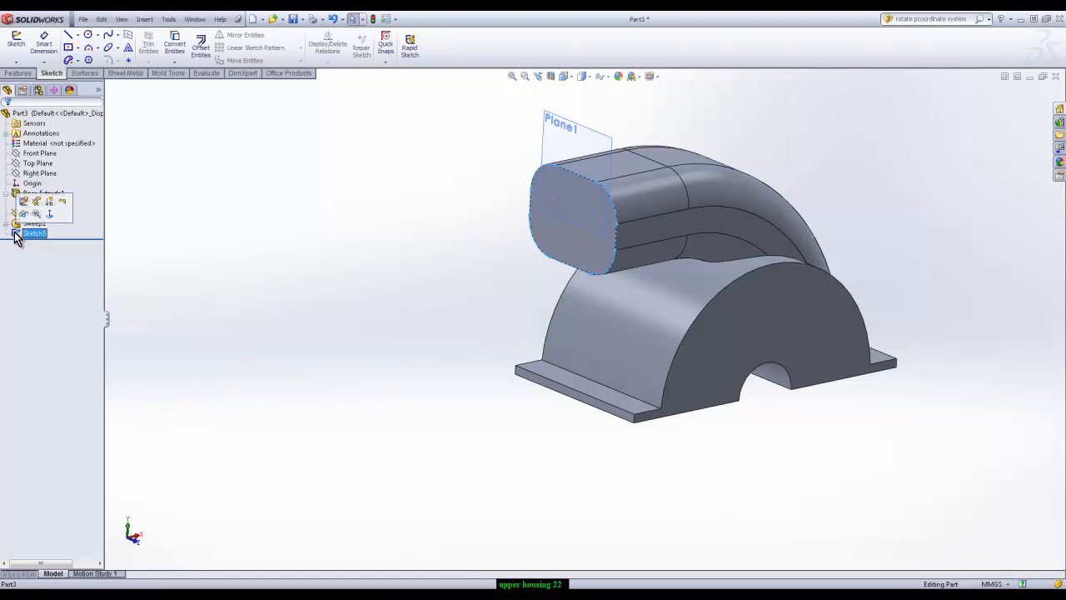
click(316, 215)
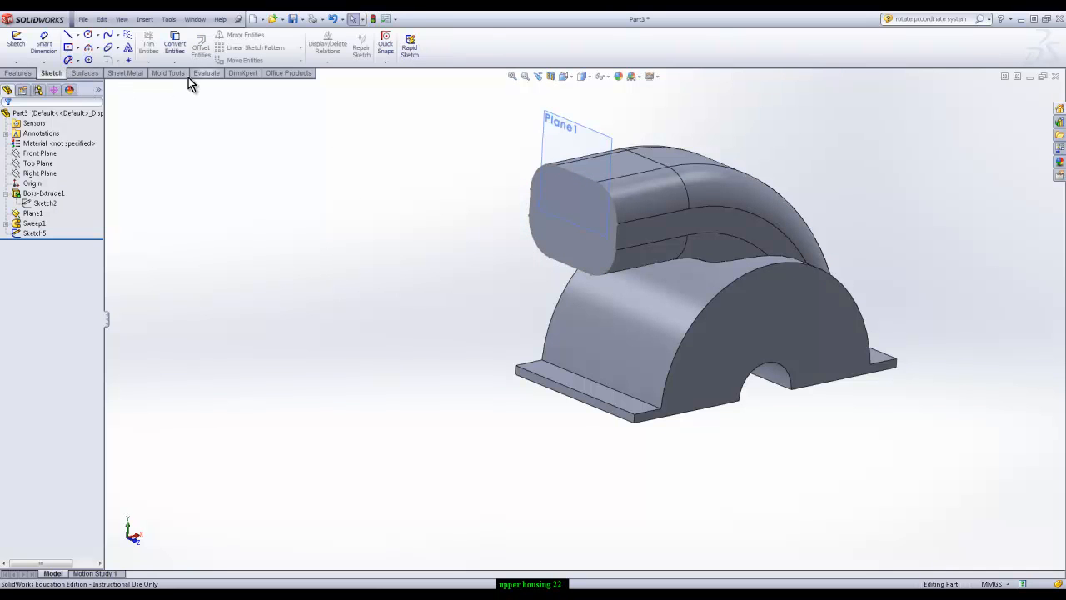
Create a reference plane offset 57.5 mm outward from the duct's end face
click(20, 75)
click(416, 65)
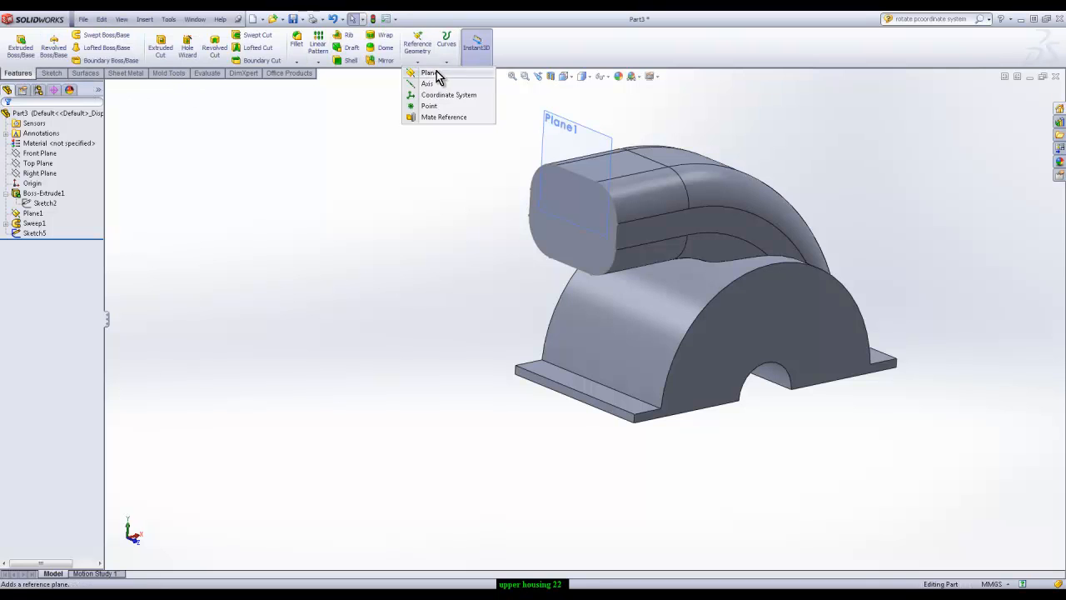
click(434, 75)
click(585, 210)
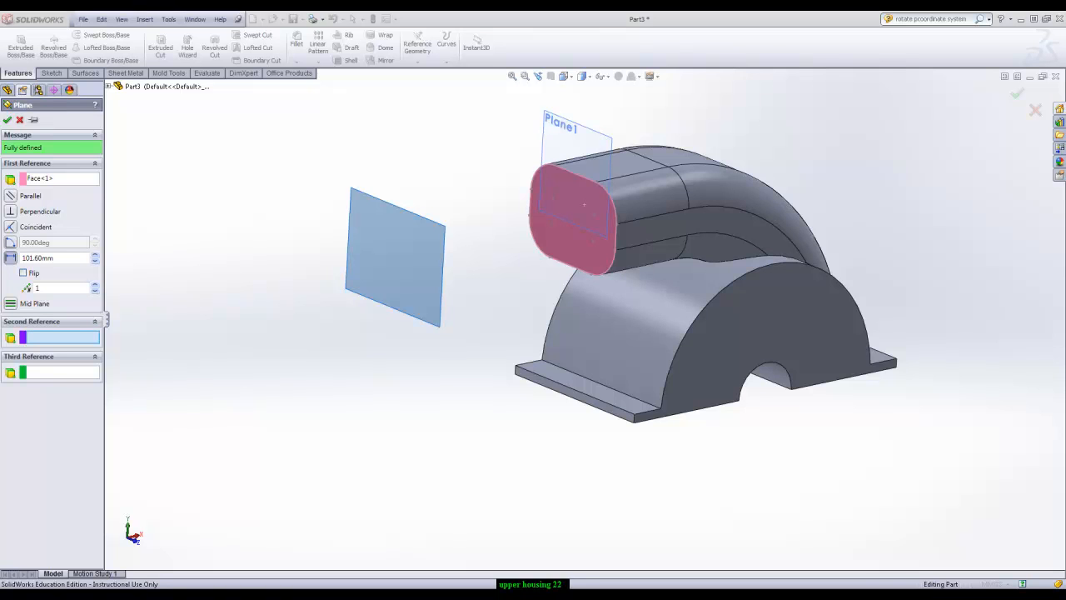
drag(66, 259, 15, 251)
text(57.5)
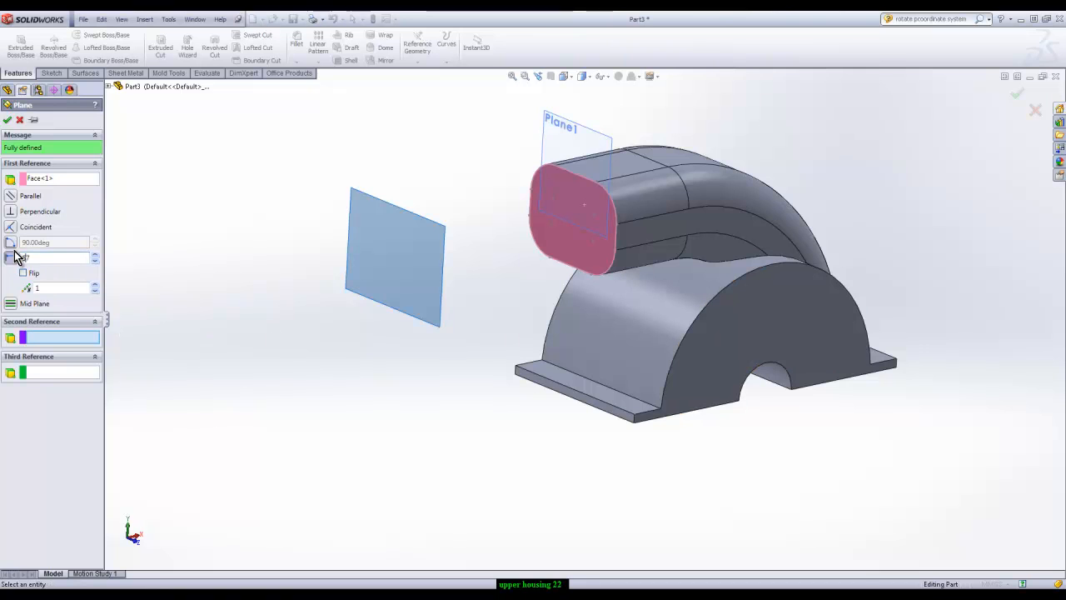
key(Return)
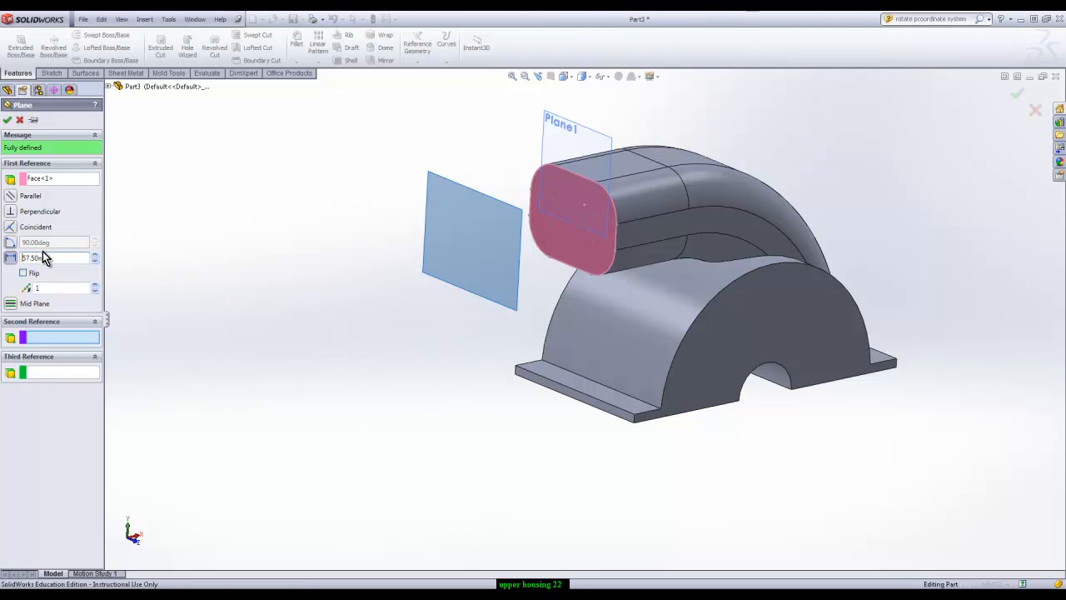
click(13, 122)
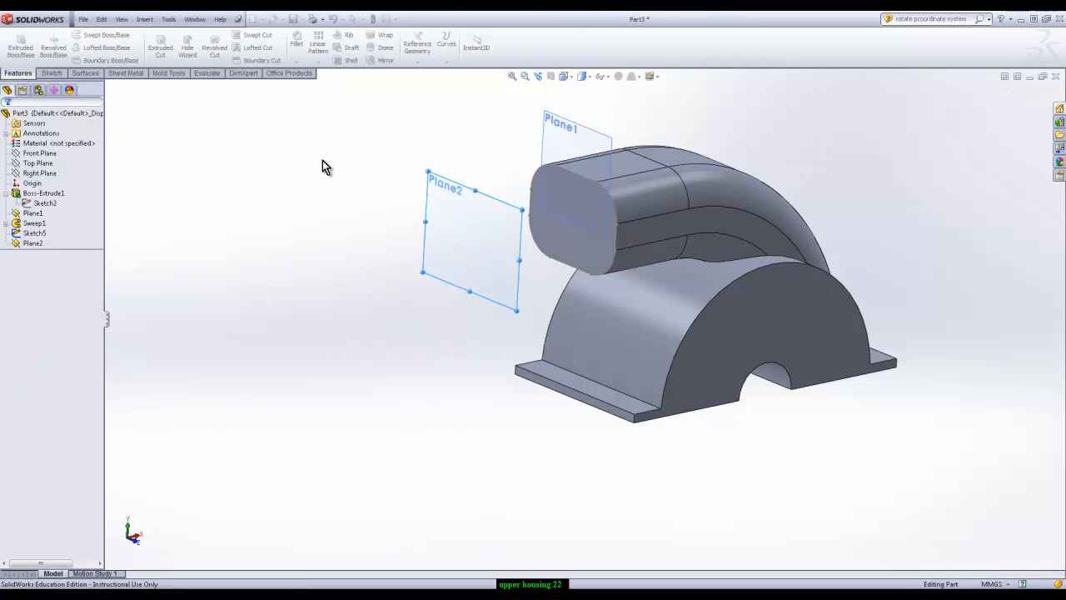
Start a sketch on the new offset plane and convert the upper straight line of the duct's end outline into it
click(453, 186)
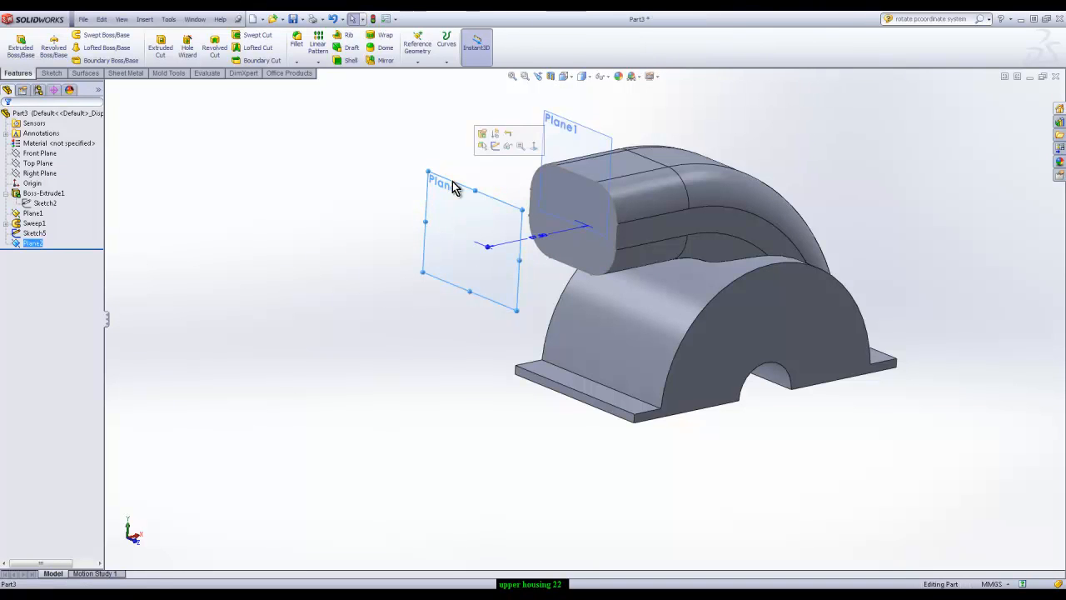
click(495, 145)
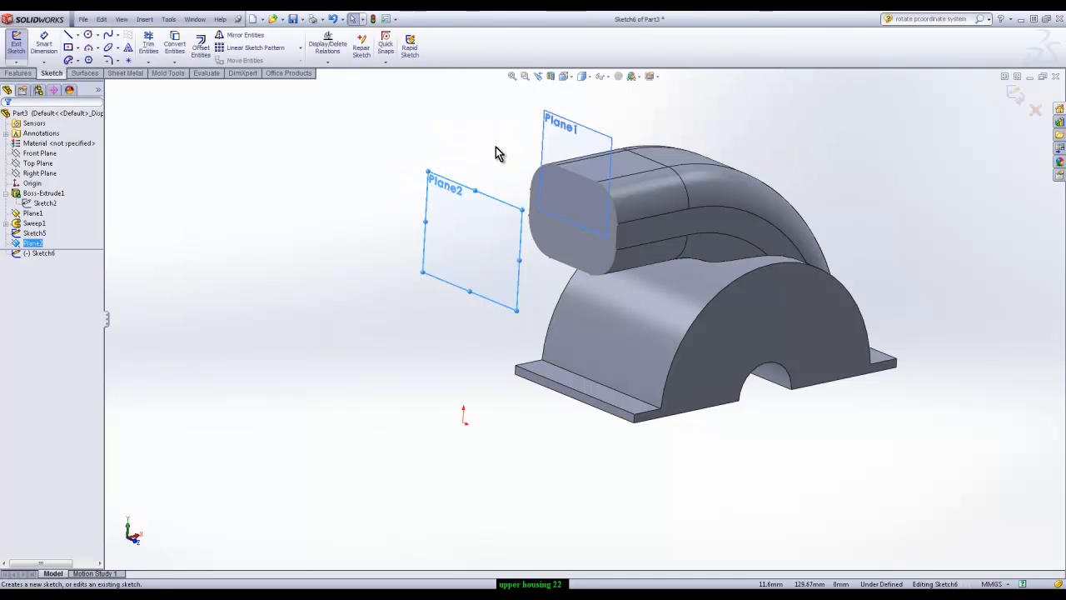
click(365, 156)
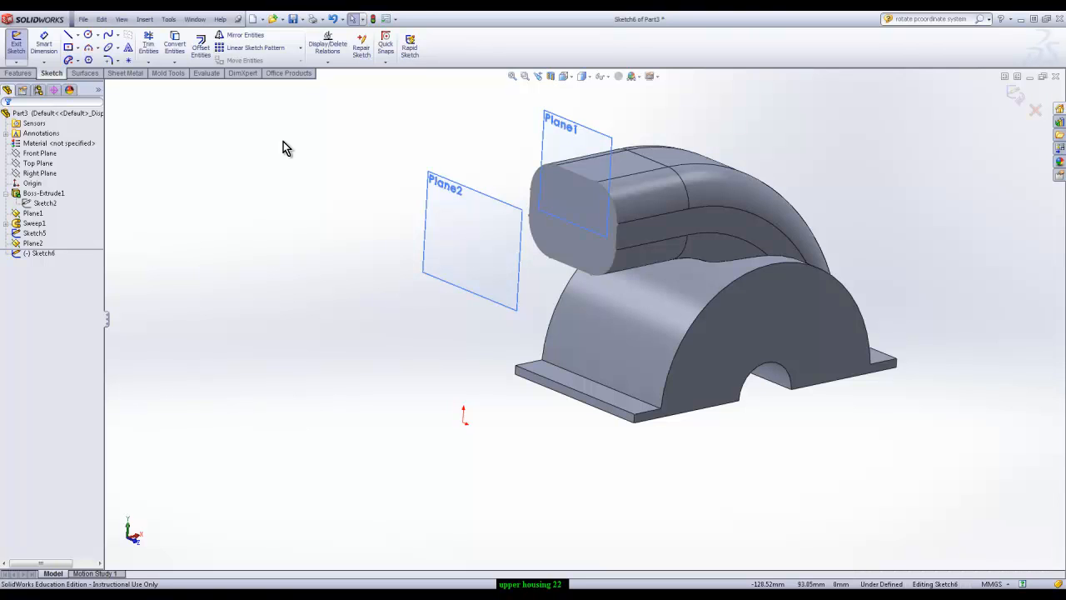
click(574, 178)
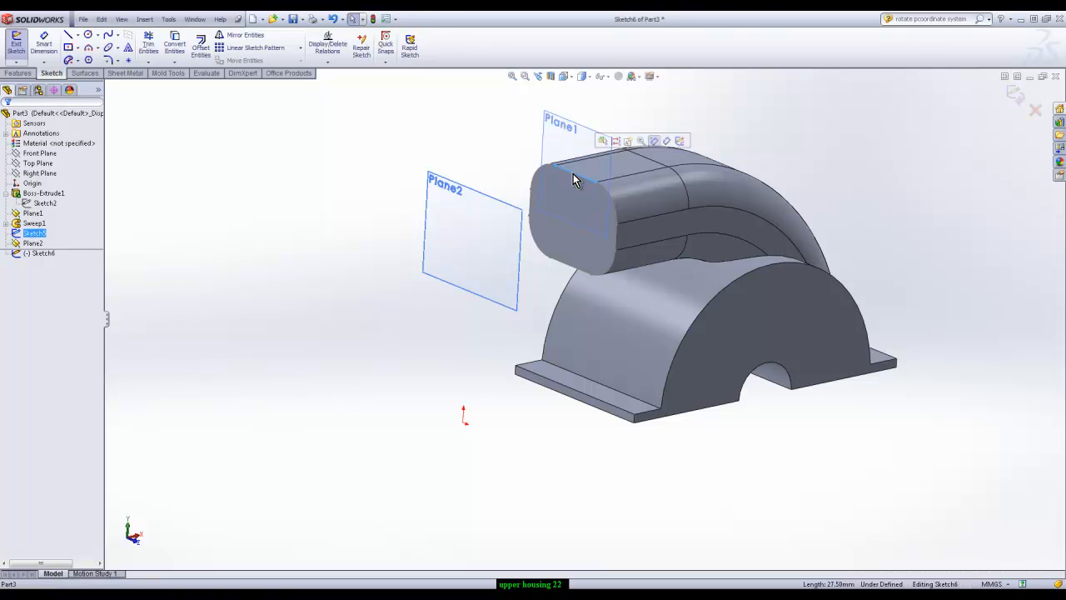
click(174, 46)
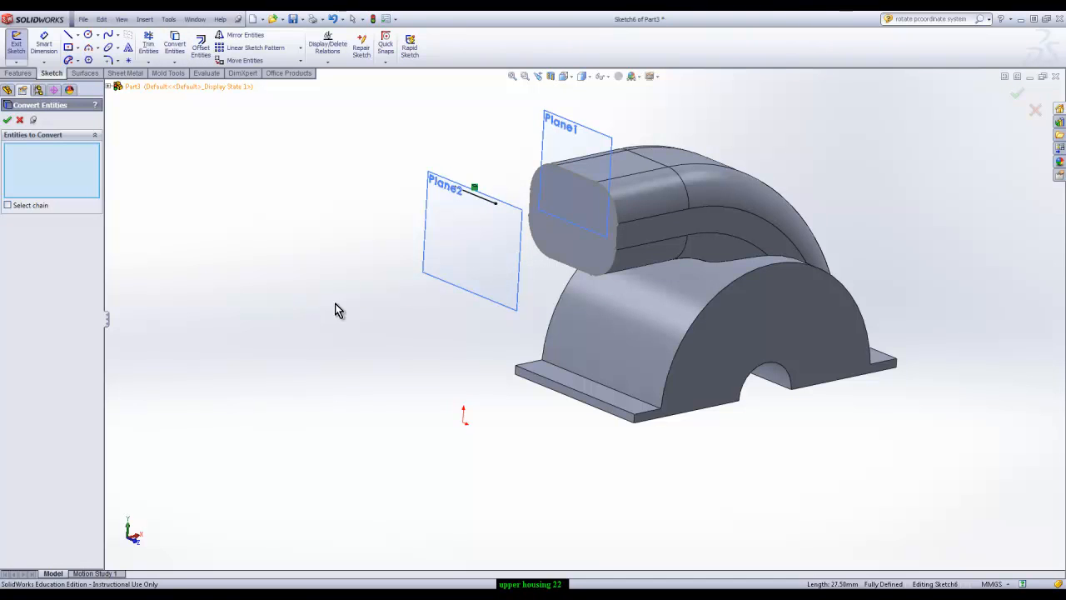
click(602, 169)
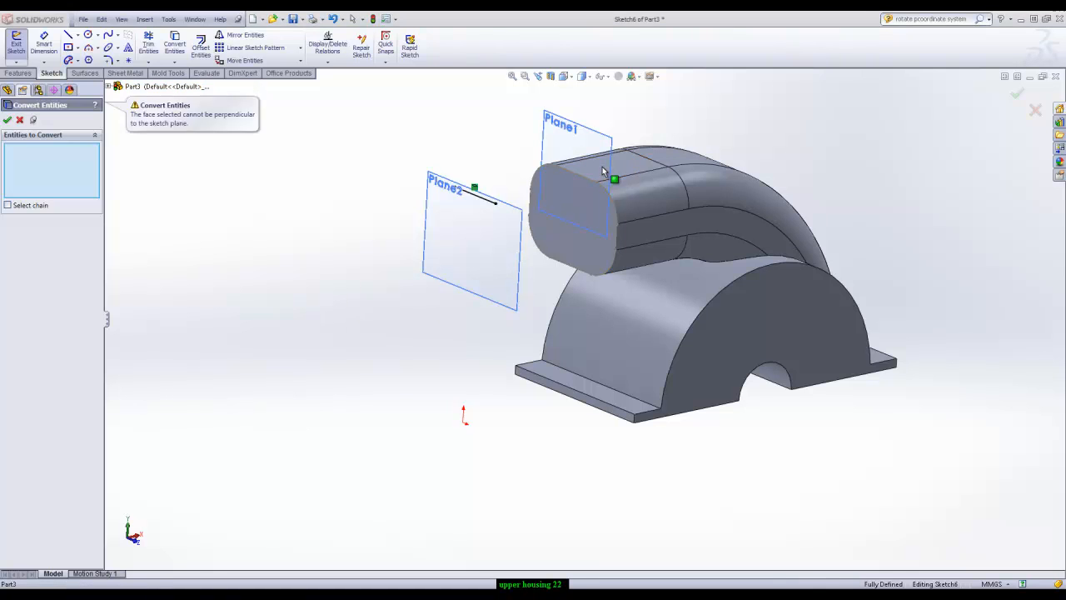
key(Escape)
click(595, 171)
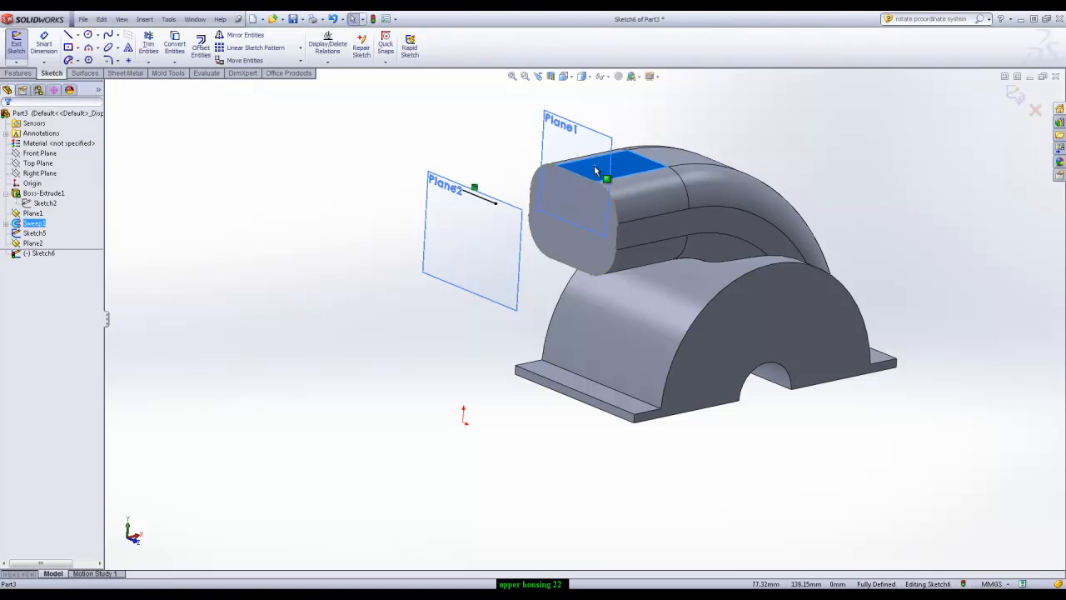
Turn the converted line on the offset plane into construction geometry
click(482, 203)
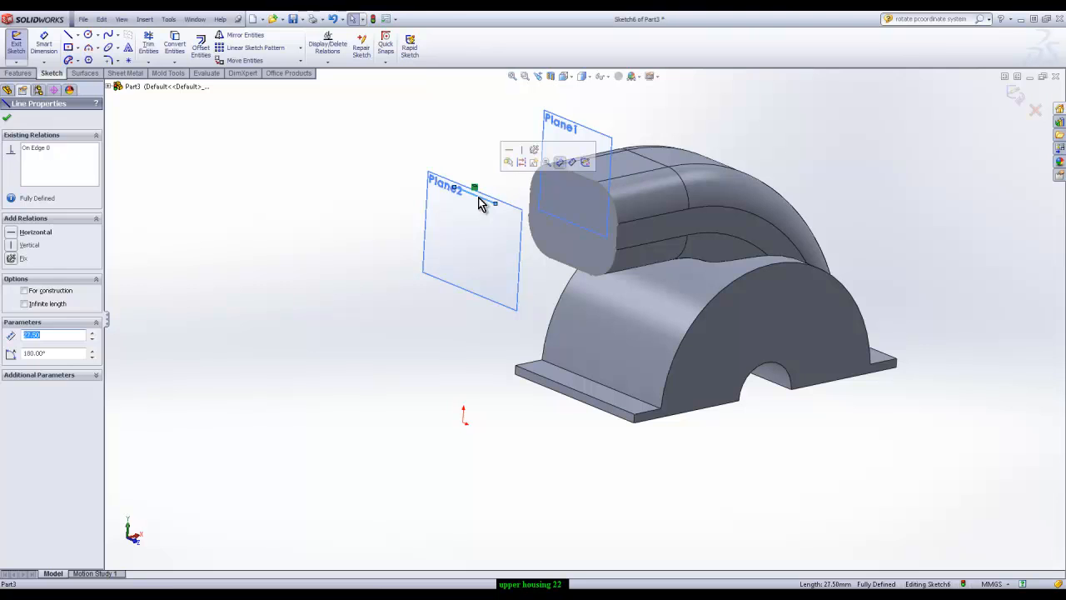
click(461, 129)
click(471, 195)
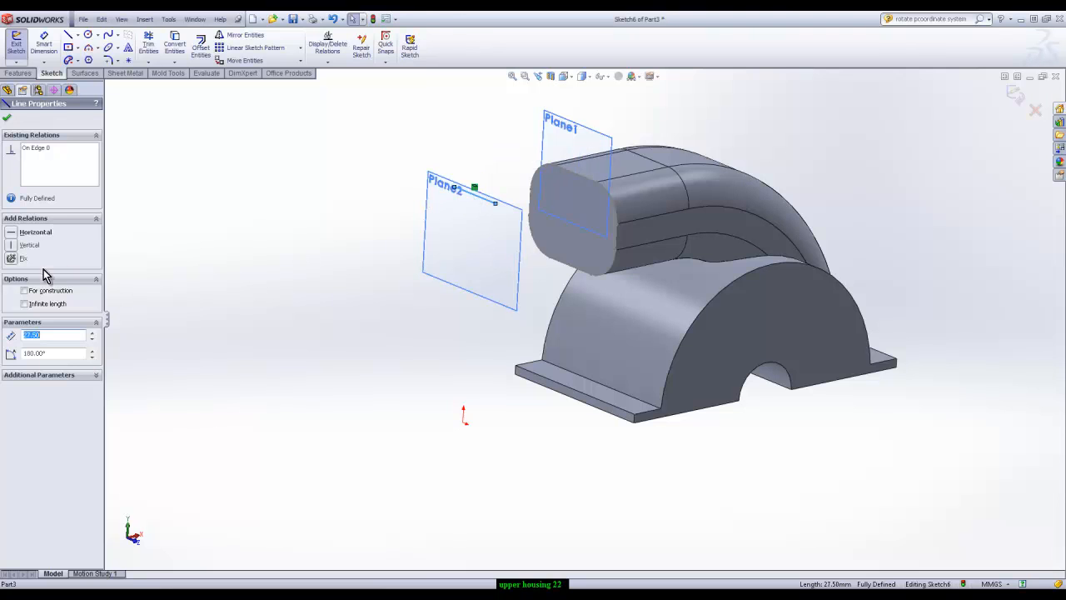
click(25, 292)
click(275, 273)
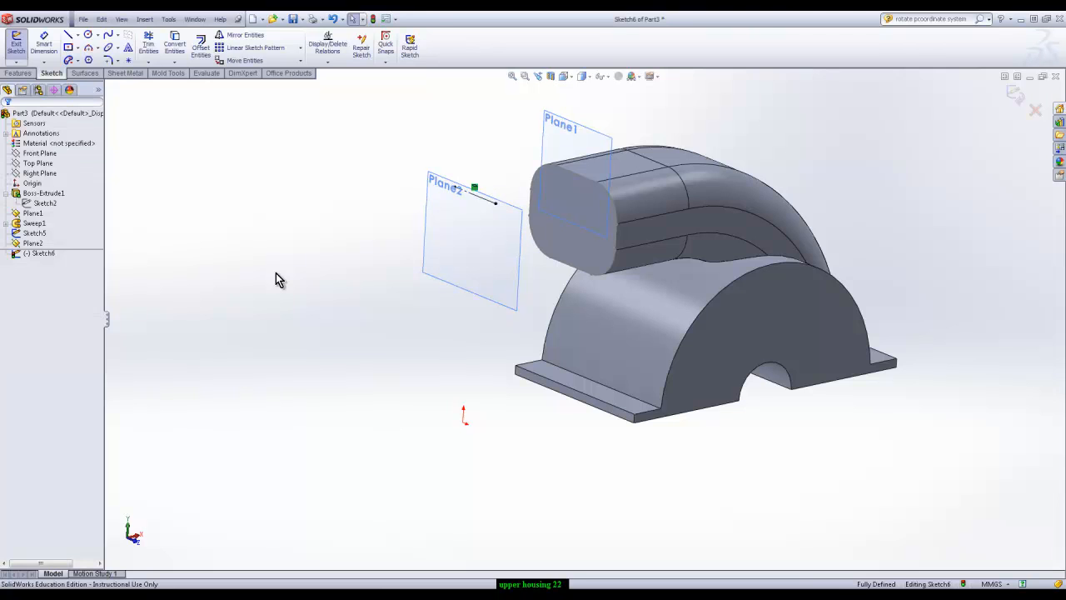
Sketch a corner rectangle about 97 mm wide and 37 mm high on the offset plane, below the construction line
click(78, 48)
click(84, 57)
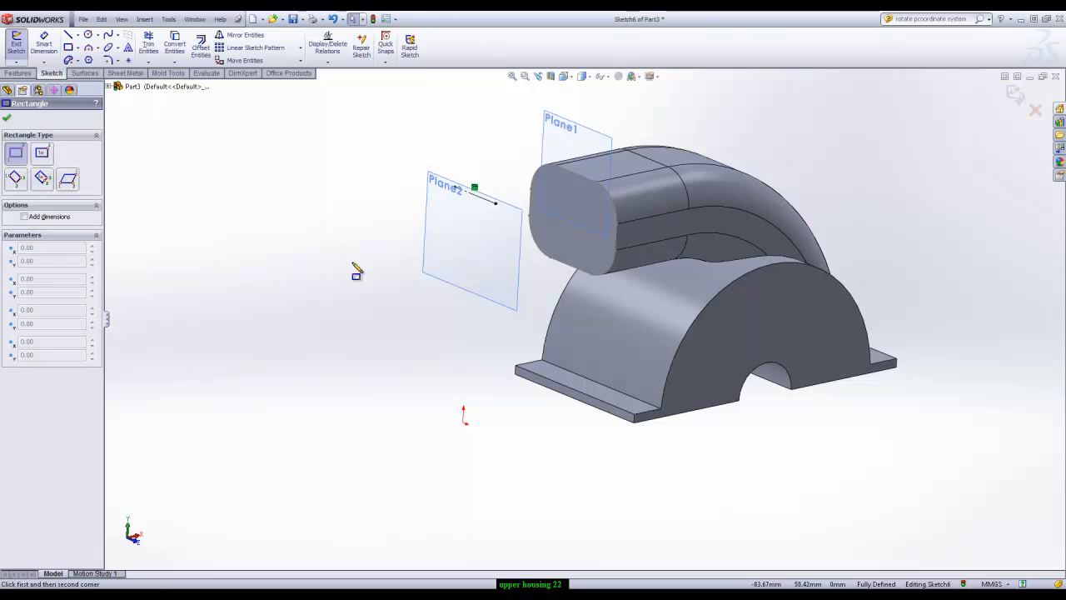
click(379, 264)
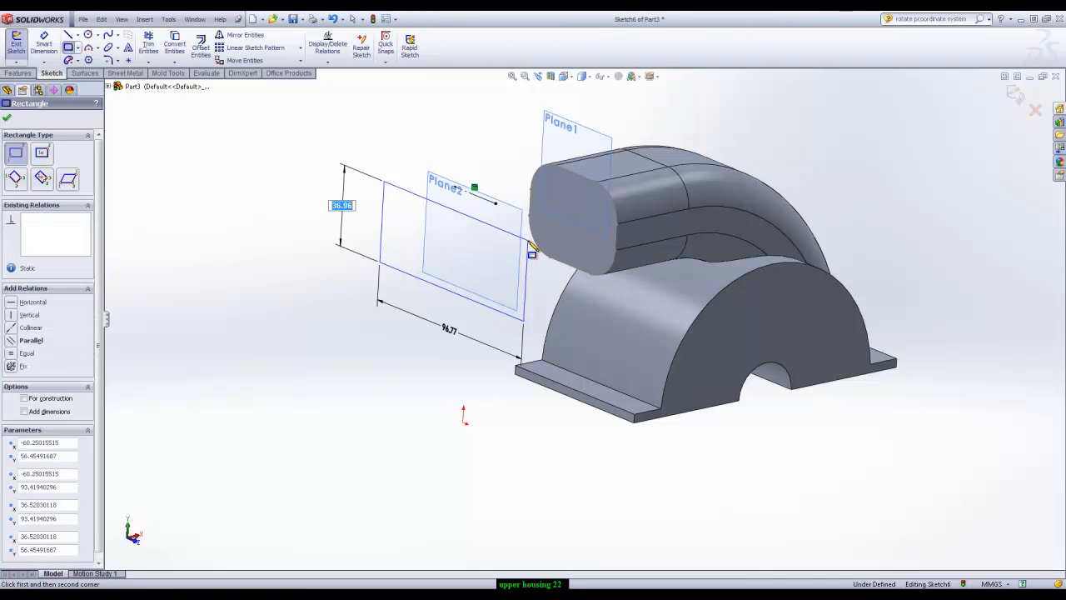
click(524, 319)
key(Escape)
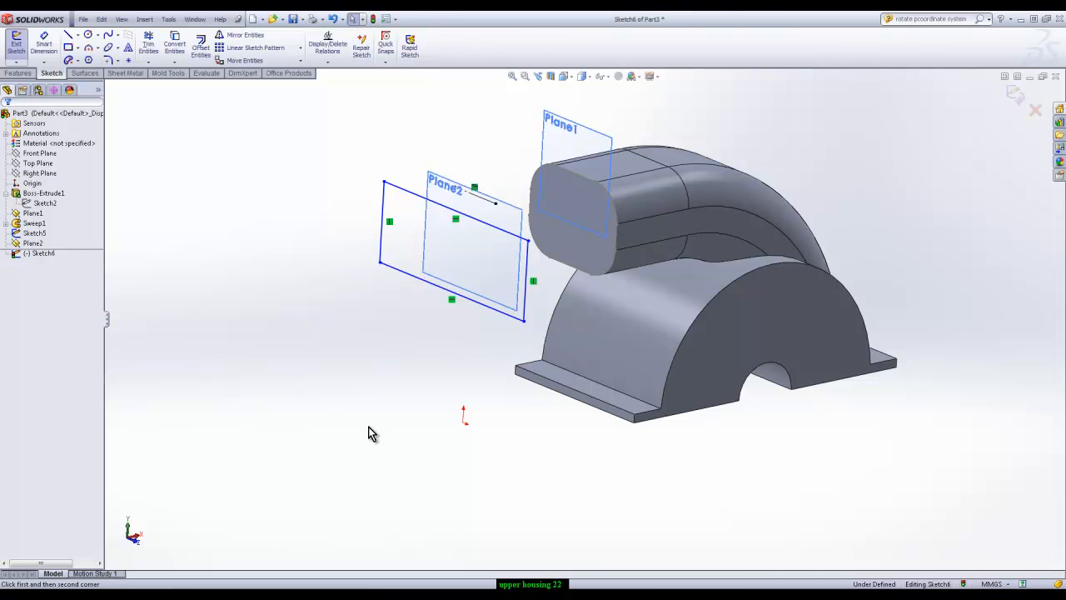
Draw a vertical centerline about 22 mm long upward from the midpoint of the converted construction line
click(79, 36)
click(92, 62)
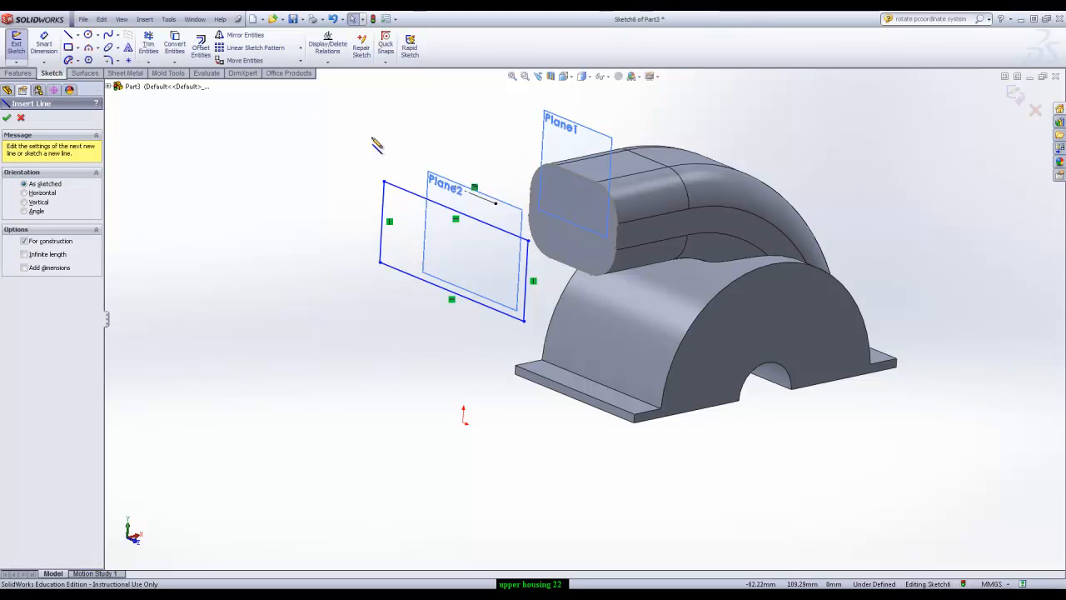
click(474, 190)
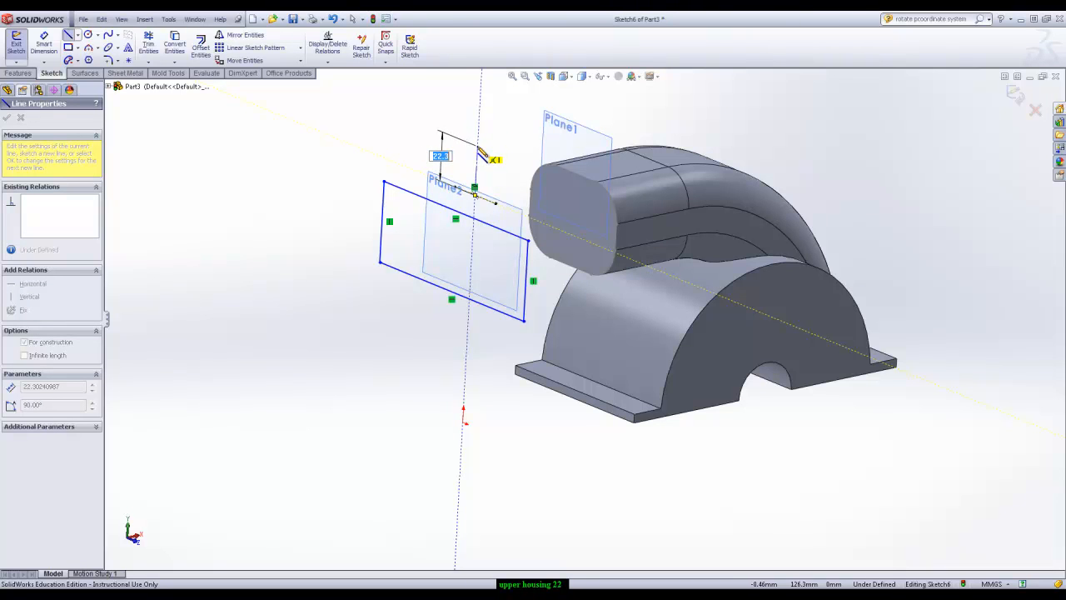
click(478, 147)
key(Escape)
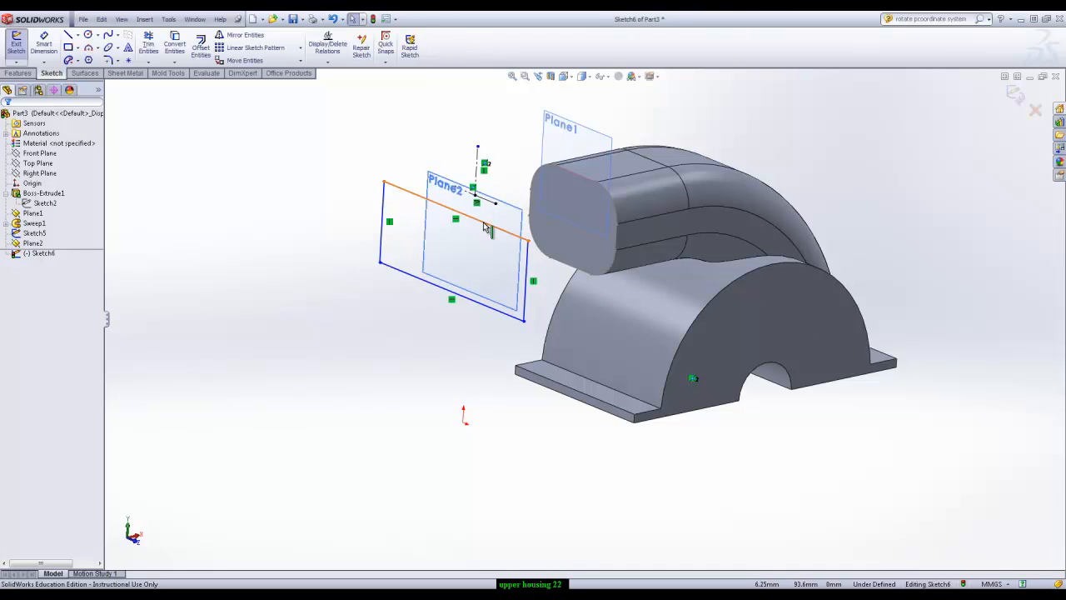
Make the midpoint of the rectangle's upper edge coincident with the midpoint of the construction line
right_click(486, 227)
click(526, 240)
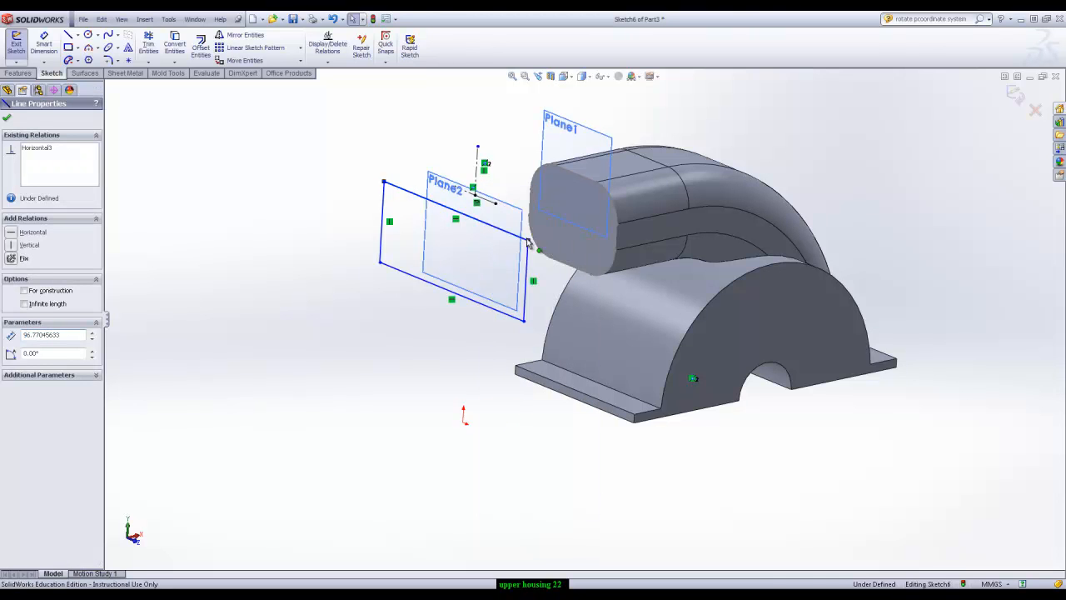
ctrl+click(477, 203)
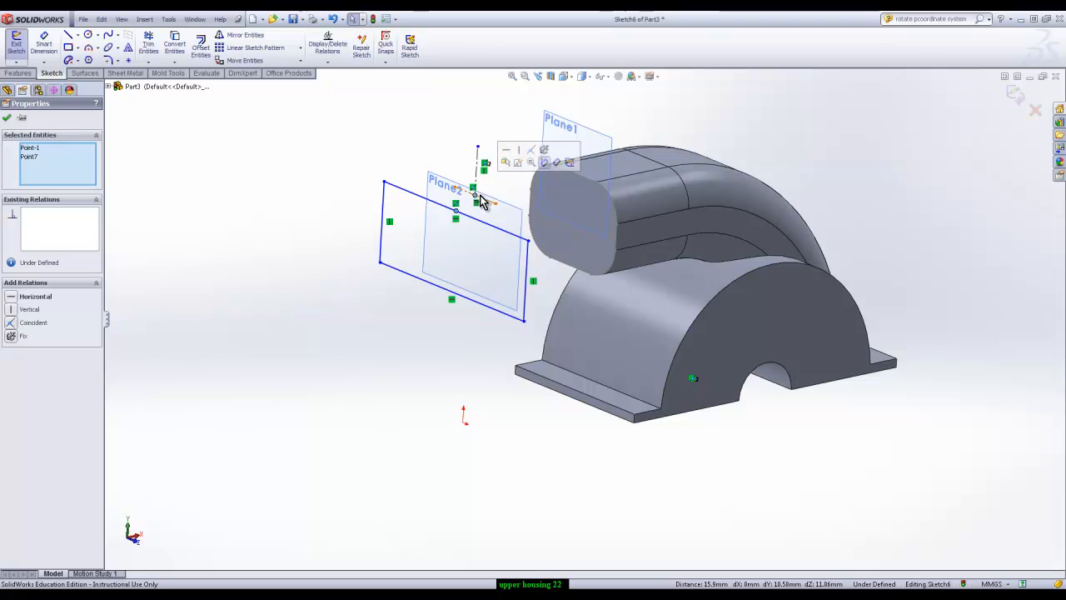
click(543, 162)
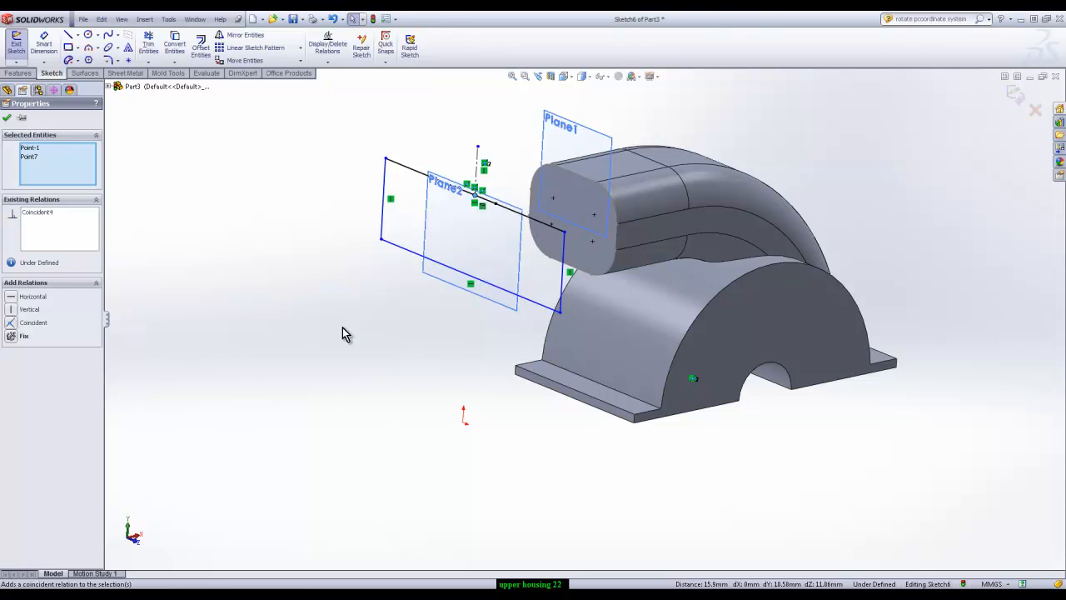
Dimension the rectangle to a height of 52 mm and a width of 72.5 mm
click(44, 43)
click(383, 204)
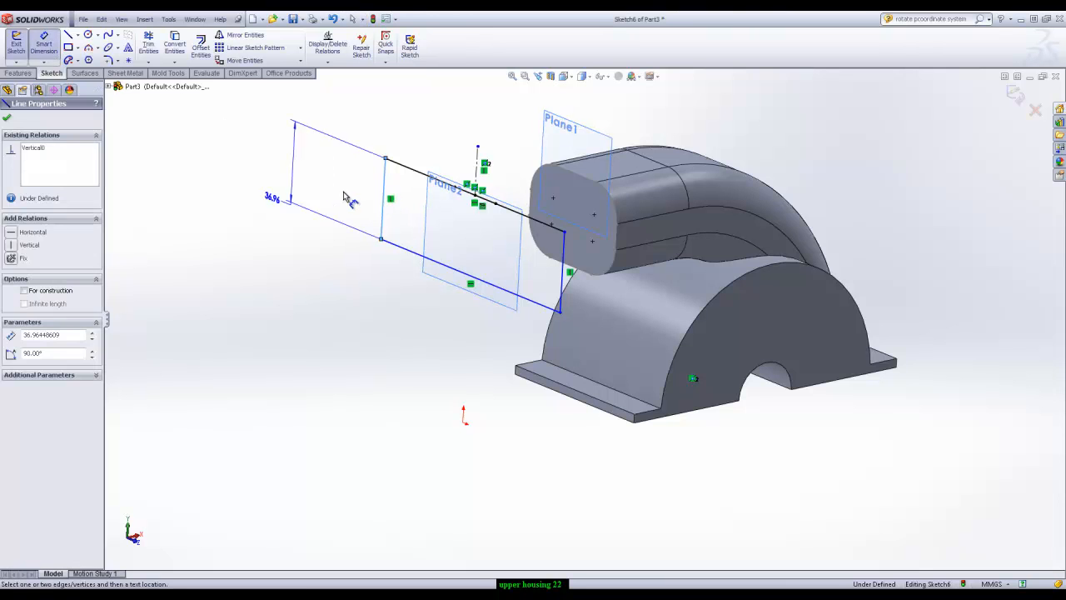
click(343, 193)
text(52)
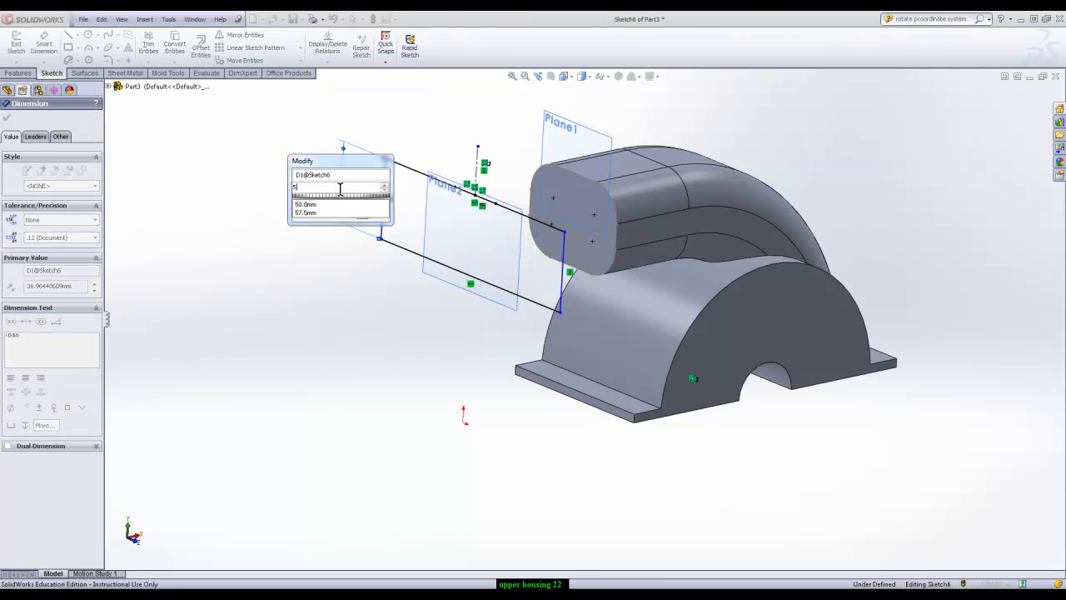
key(Return)
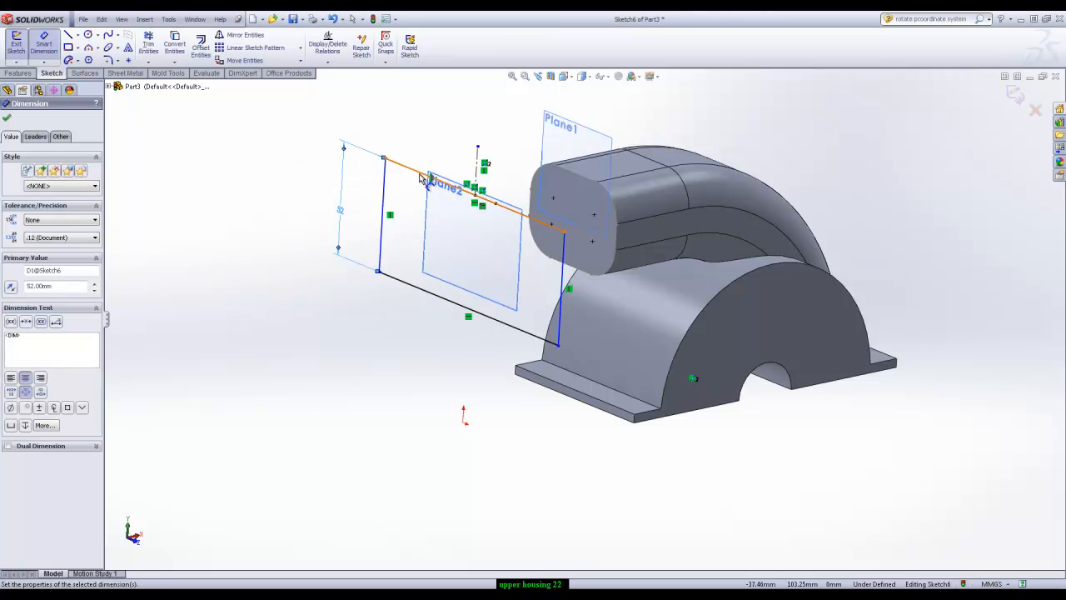
click(425, 174)
click(452, 135)
text(72.5)
key(Return)
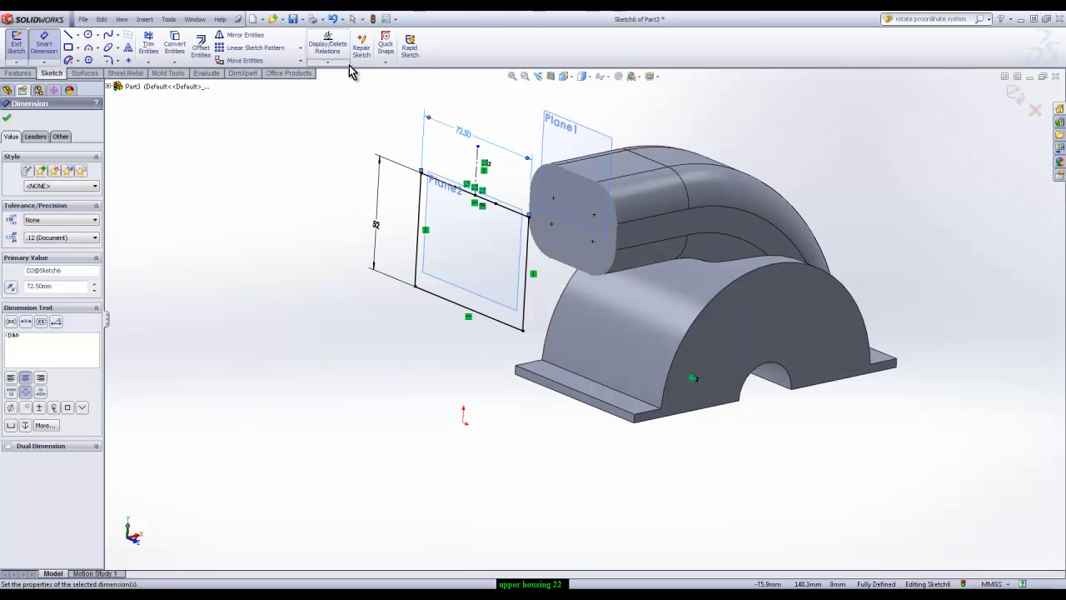
Round all four corners of the rectangle with 12.7 mm sketch fillets and close the sketch
click(111, 60)
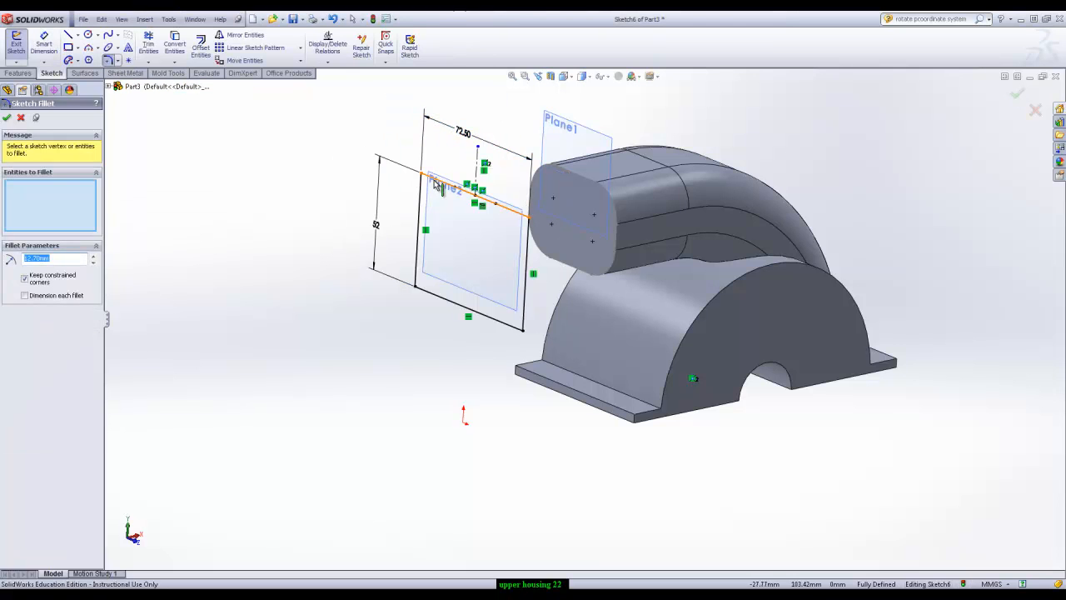
click(421, 200)
click(421, 200)
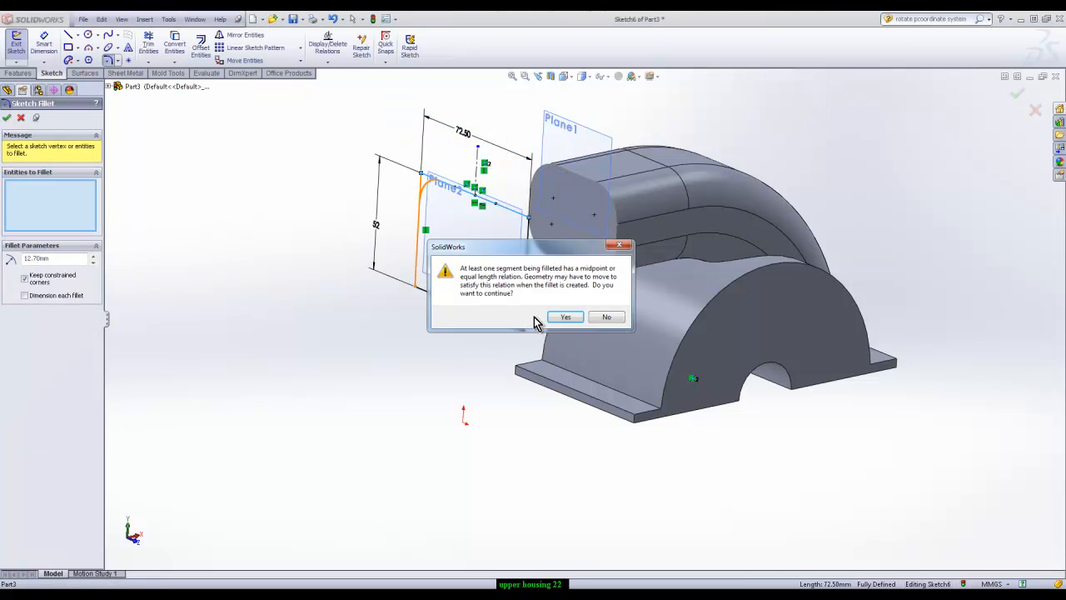
click(566, 318)
click(423, 274)
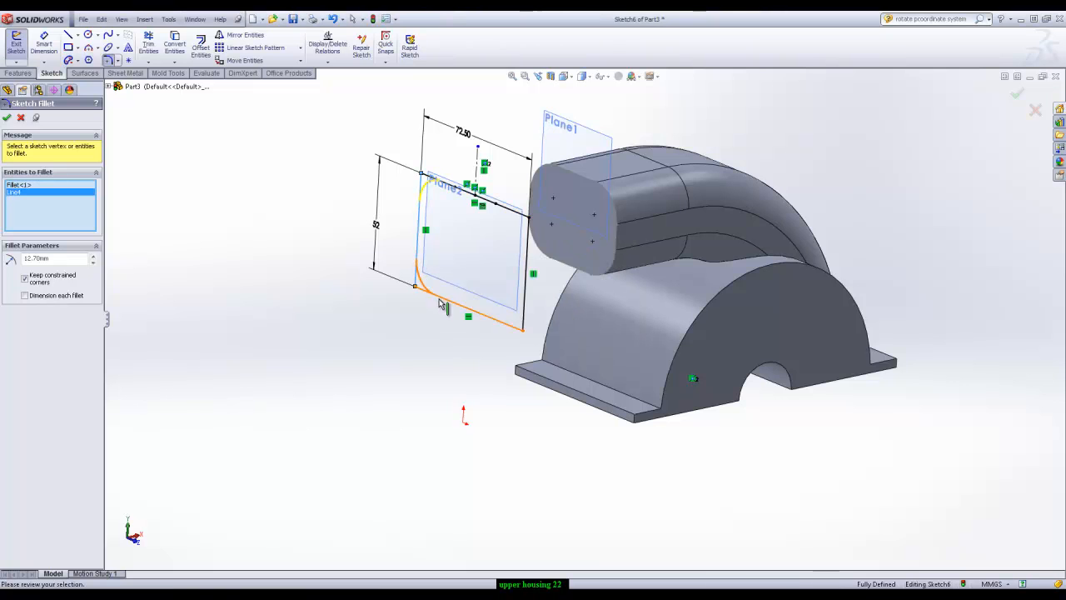
click(488, 315)
click(525, 306)
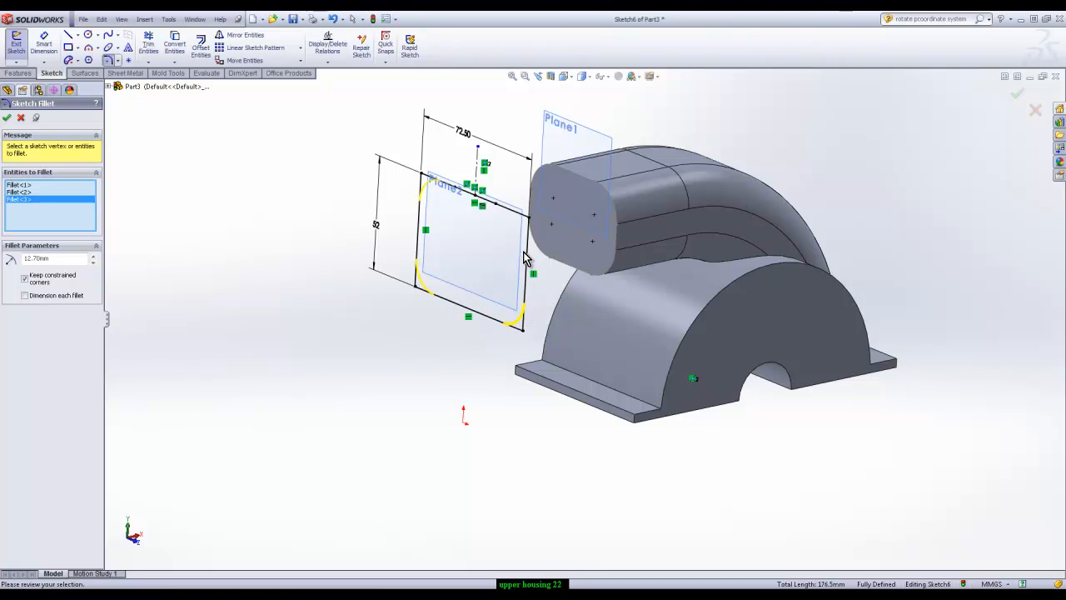
click(504, 211)
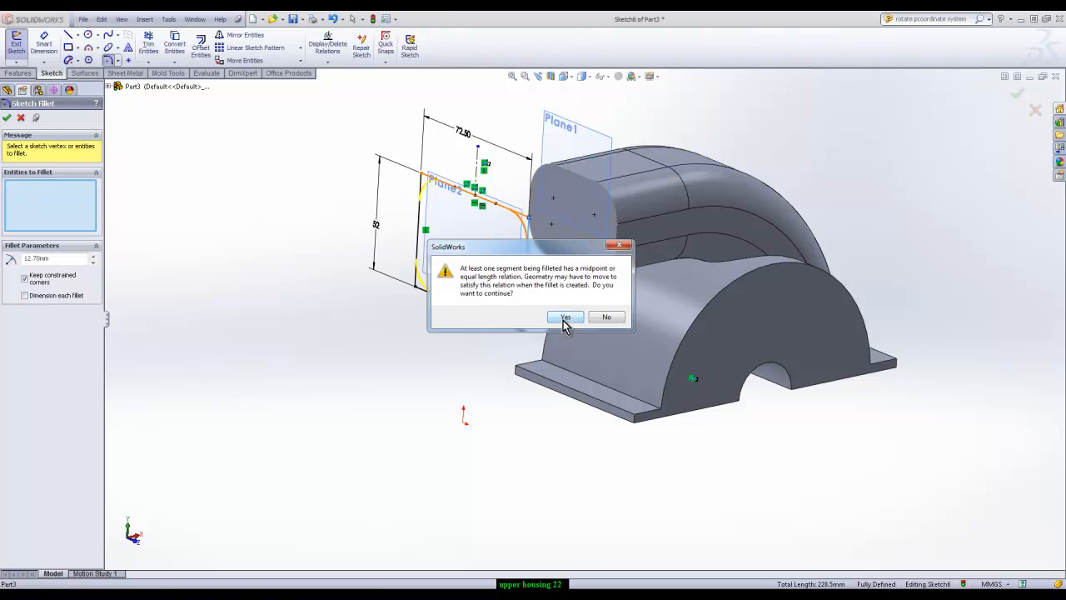
click(566, 321)
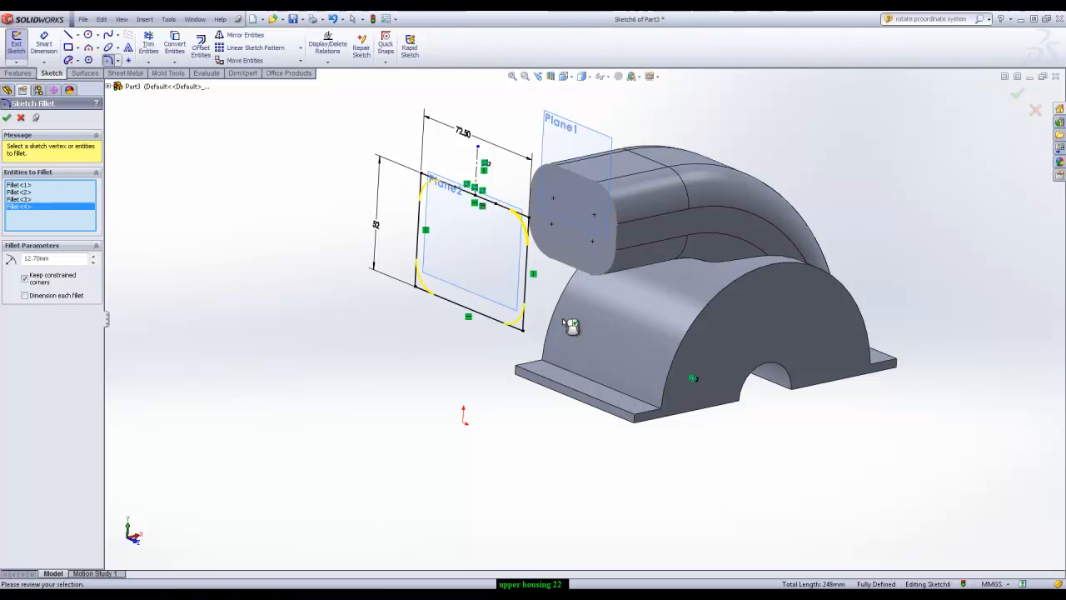
click(7, 117)
click(1017, 94)
click(1017, 95)
click(767, 127)
drag(437, 156, 514, 236)
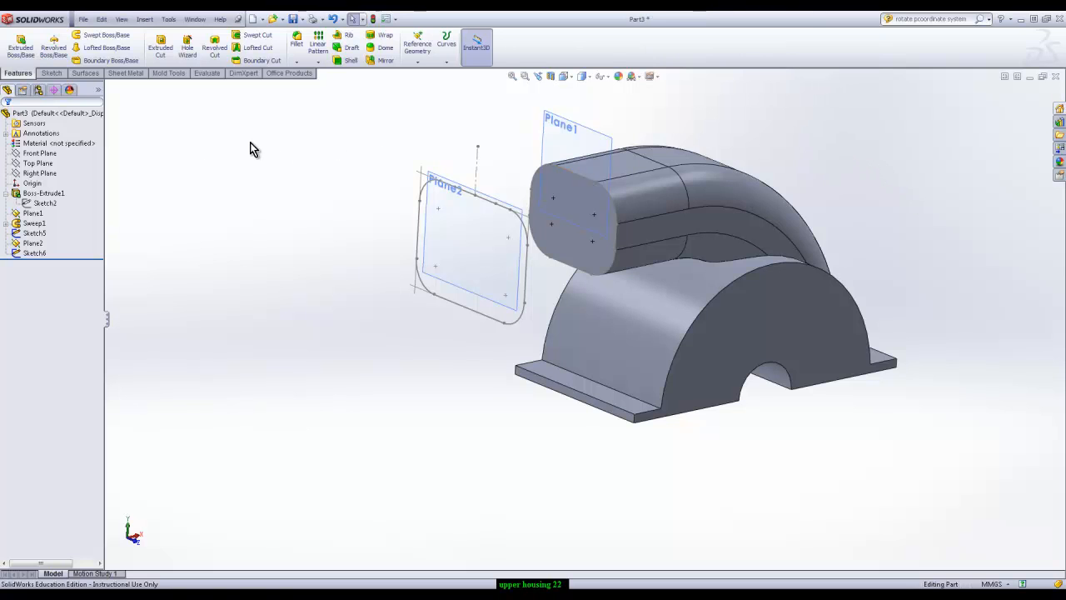
Set up a loft from the duct's end profile to the larger rounded rectangle, aligning the connector points at the matching upper corner
click(106, 49)
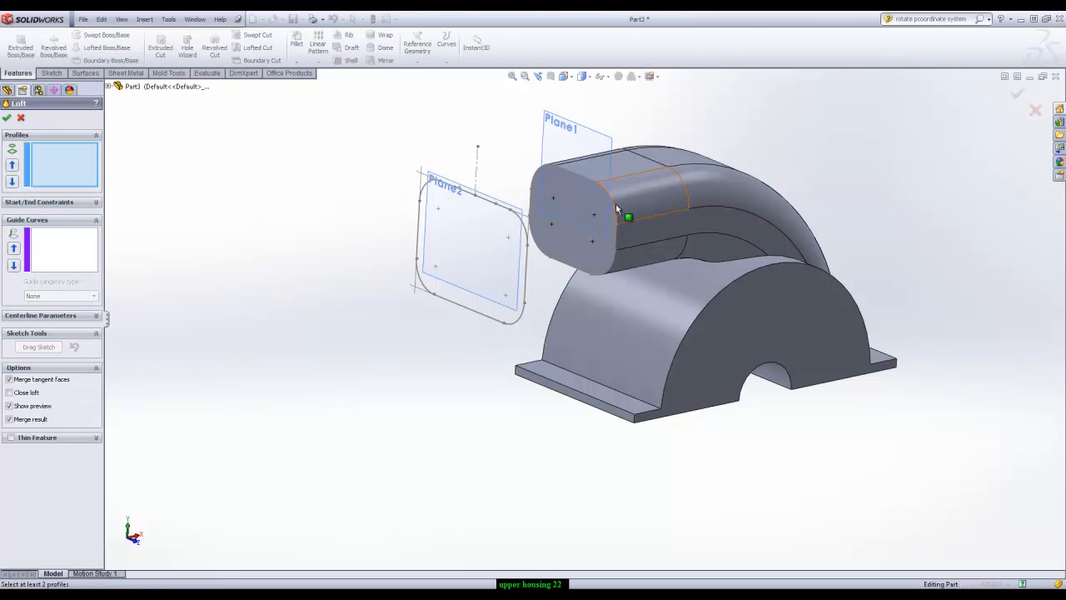
click(588, 181)
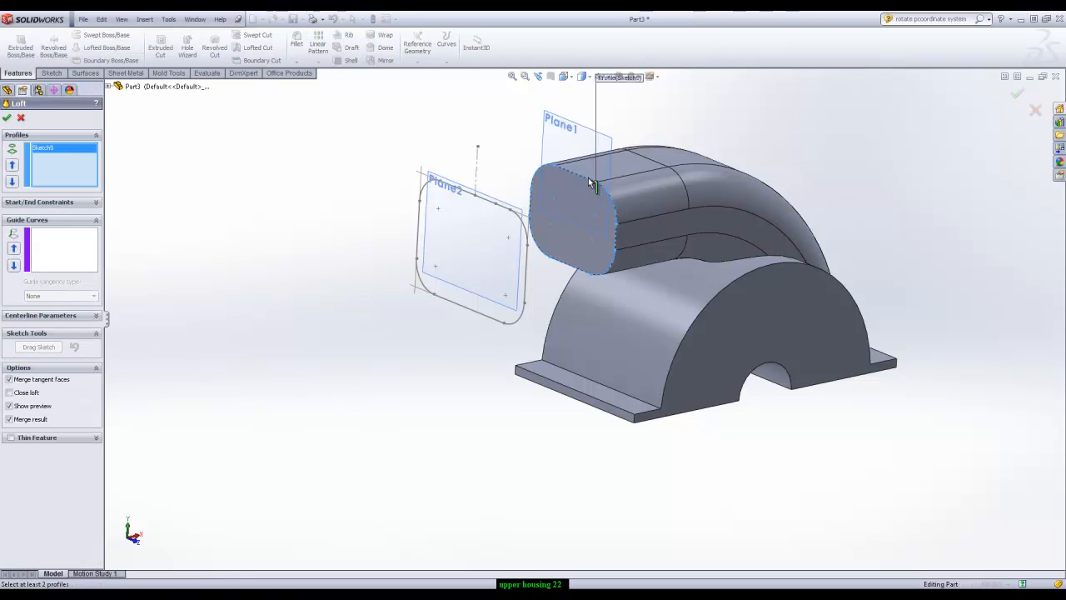
click(527, 260)
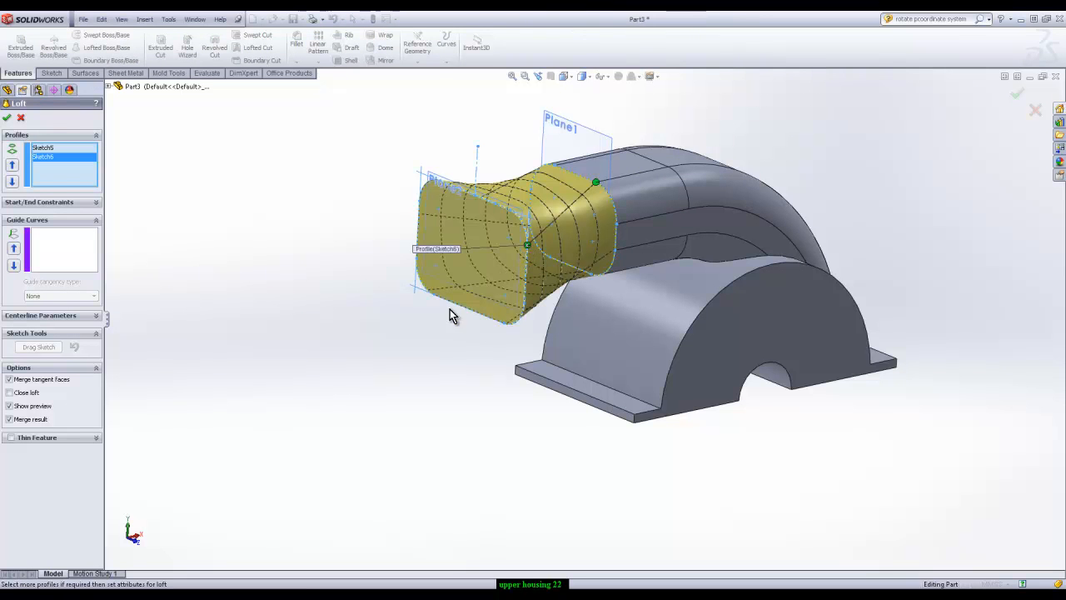
drag(530, 248, 510, 210)
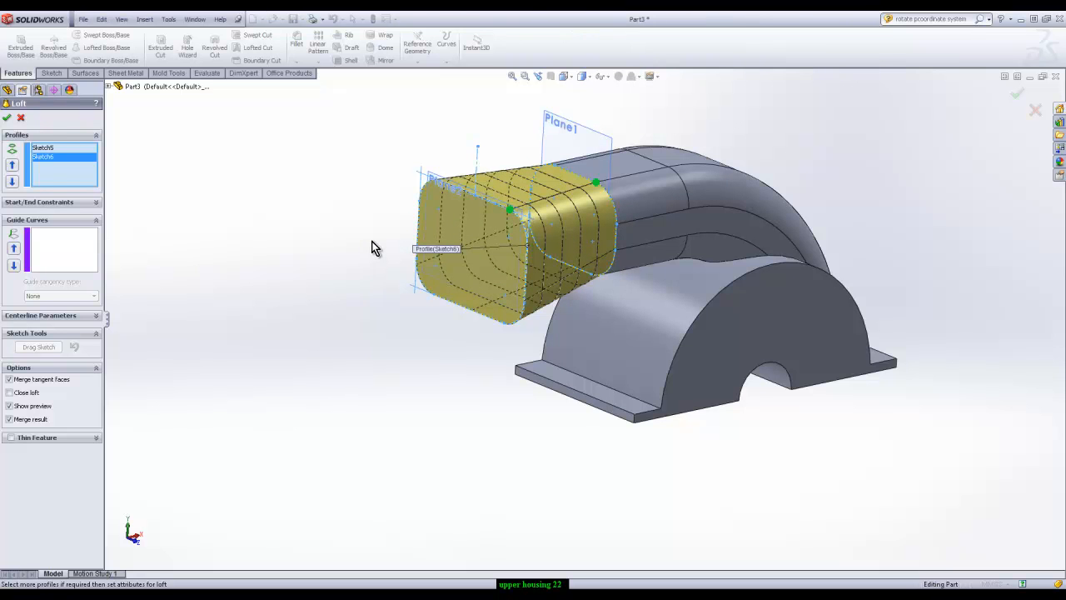
middle_drag(371, 147, 358, 150)
scroll(593, 148, down, 4)
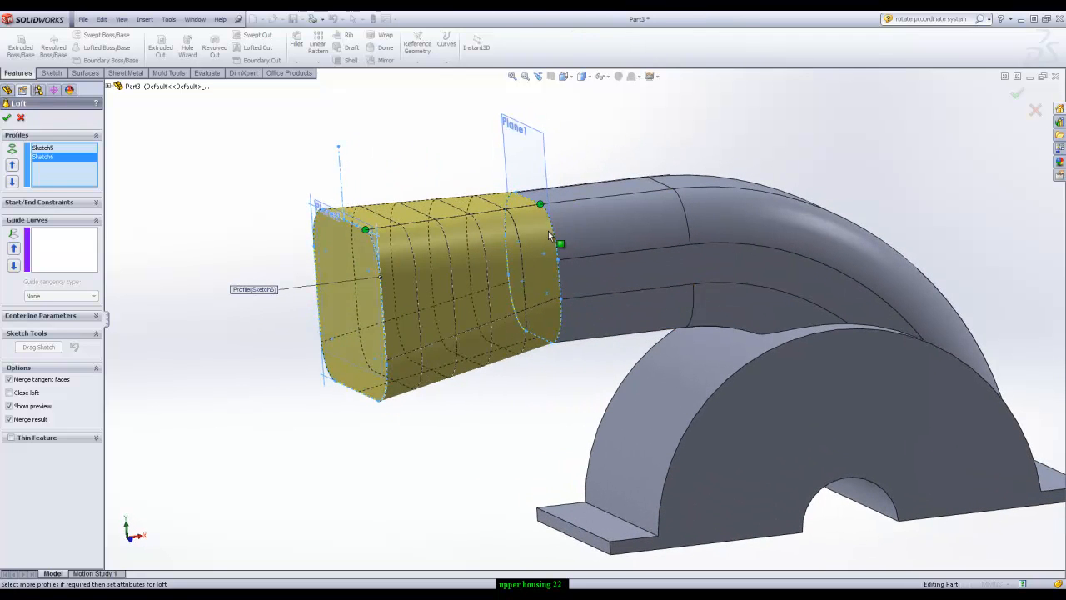
Try the Direction Vector, Normal To Profile and Tangency To Face start constraints on the loft, and return it to None
click(75, 202)
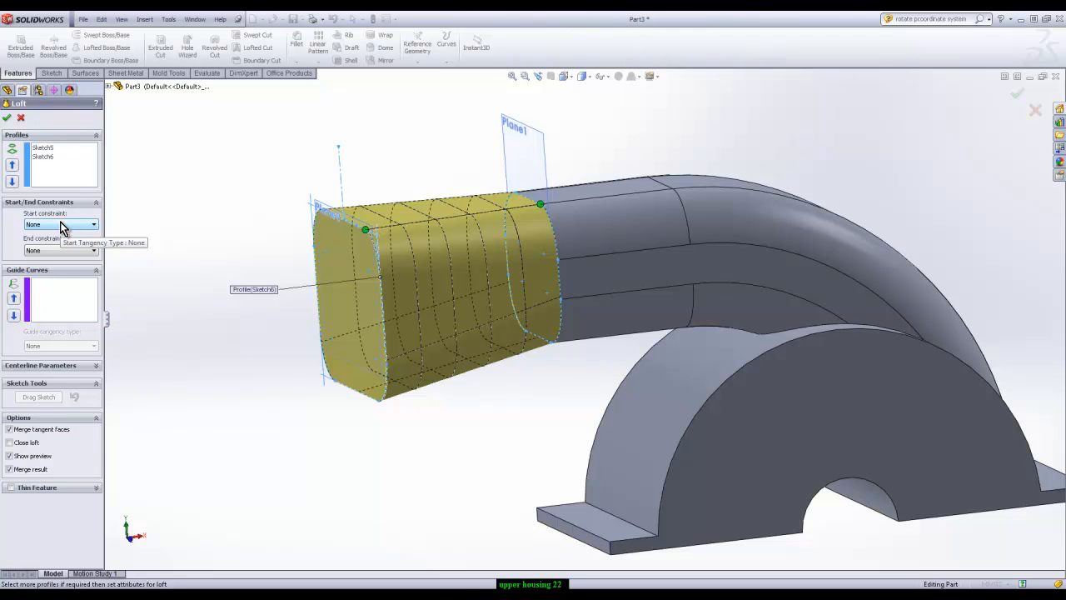
click(60, 225)
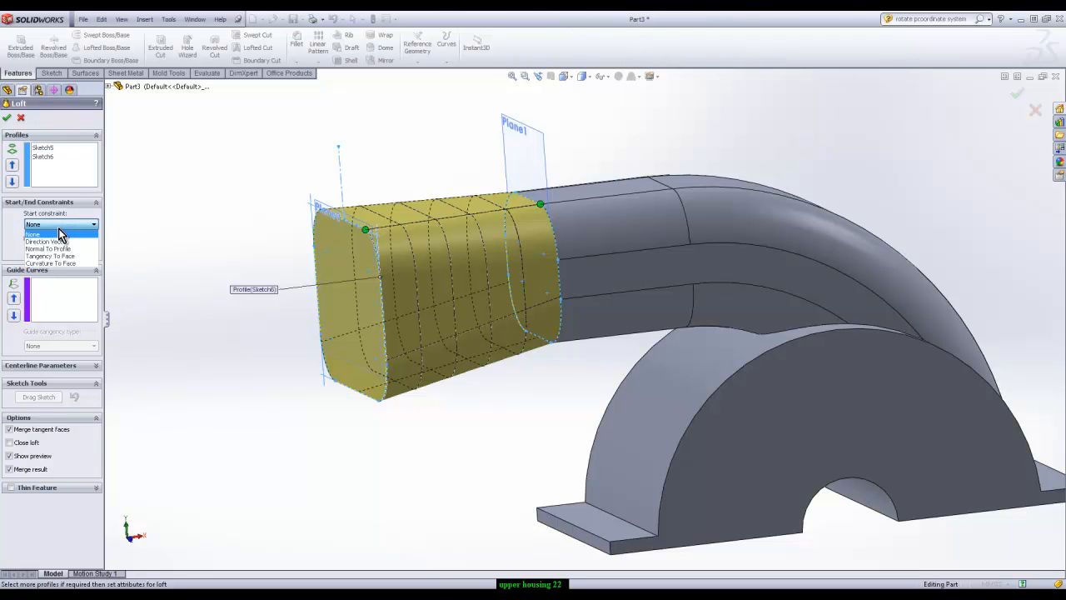
click(65, 242)
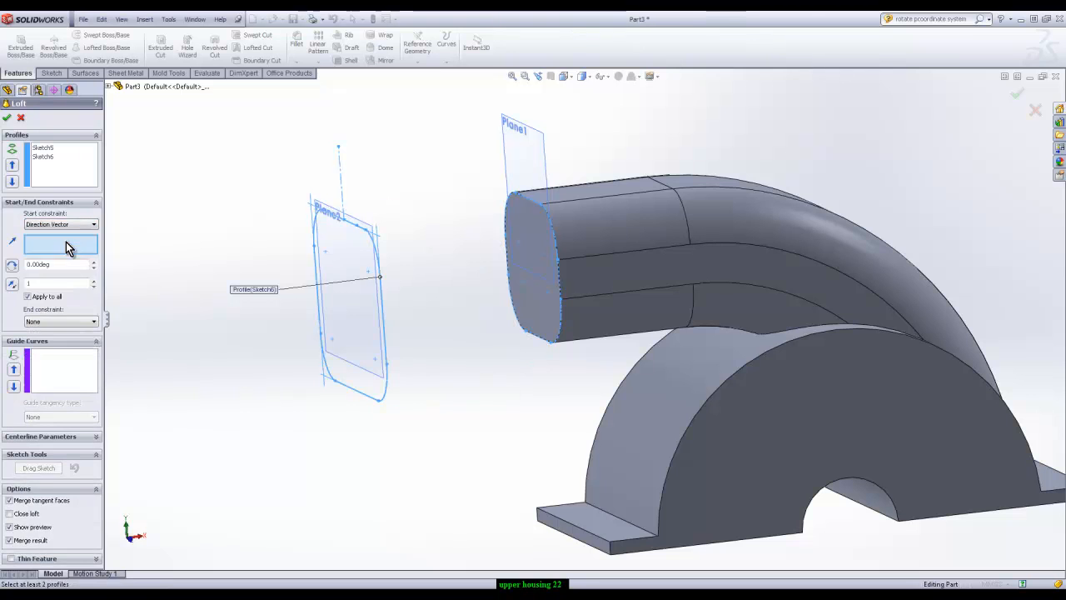
click(60, 224)
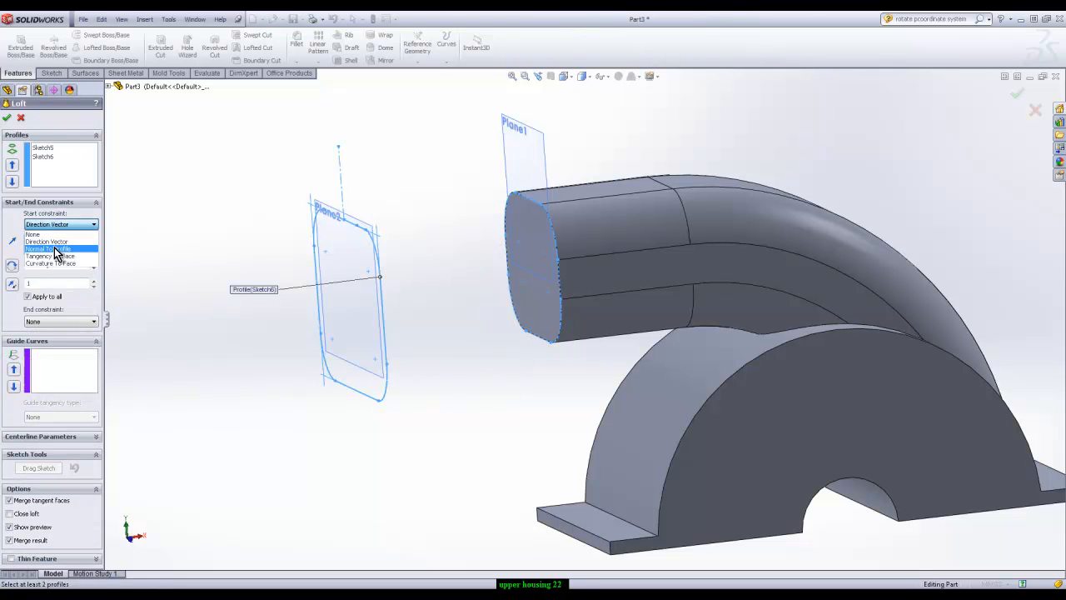
click(54, 249)
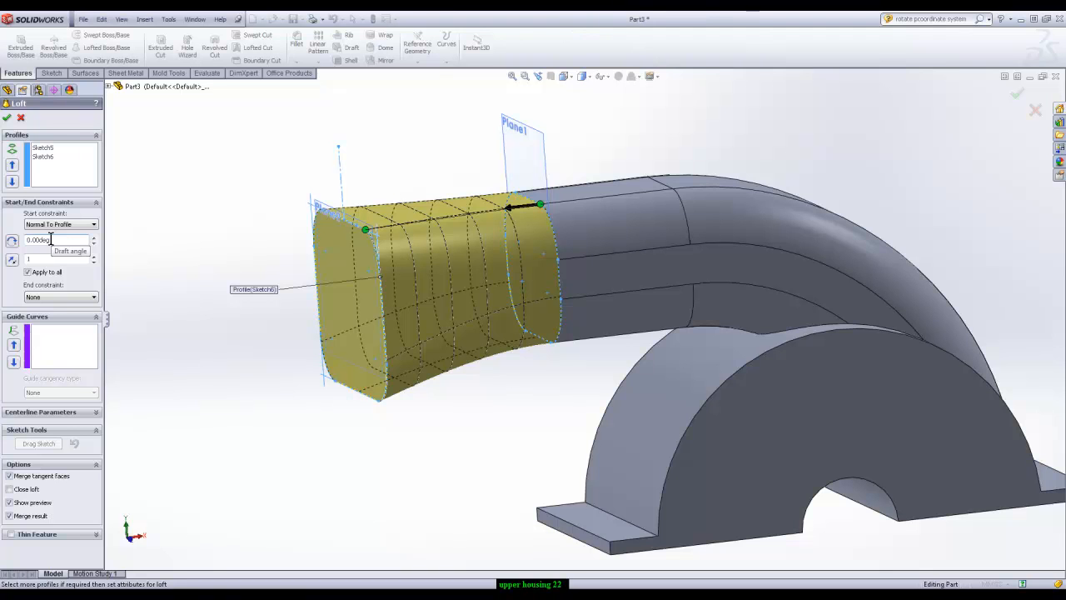
click(87, 225)
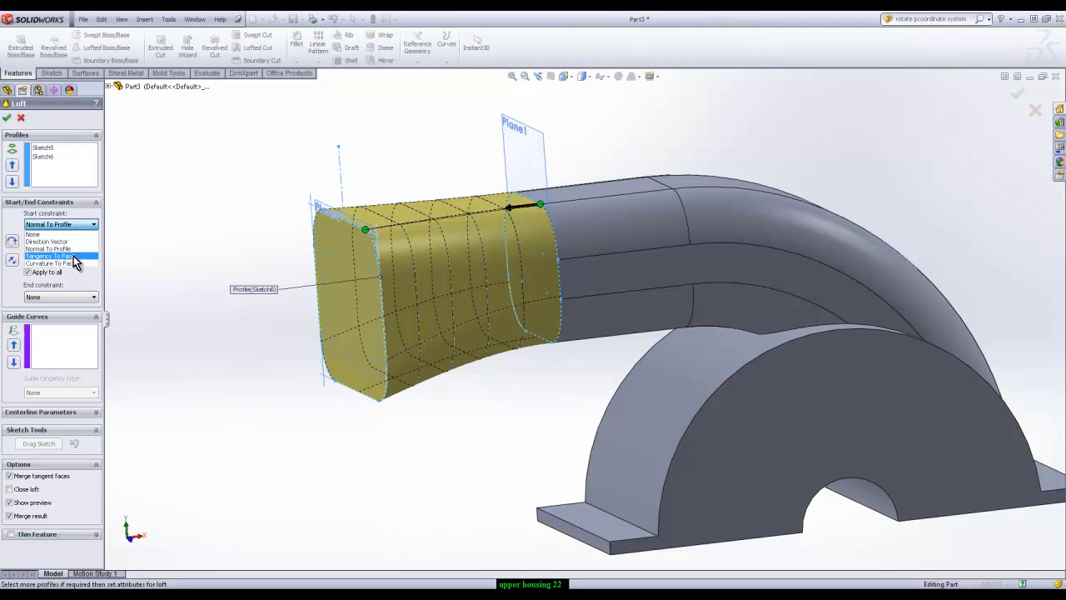
click(72, 257)
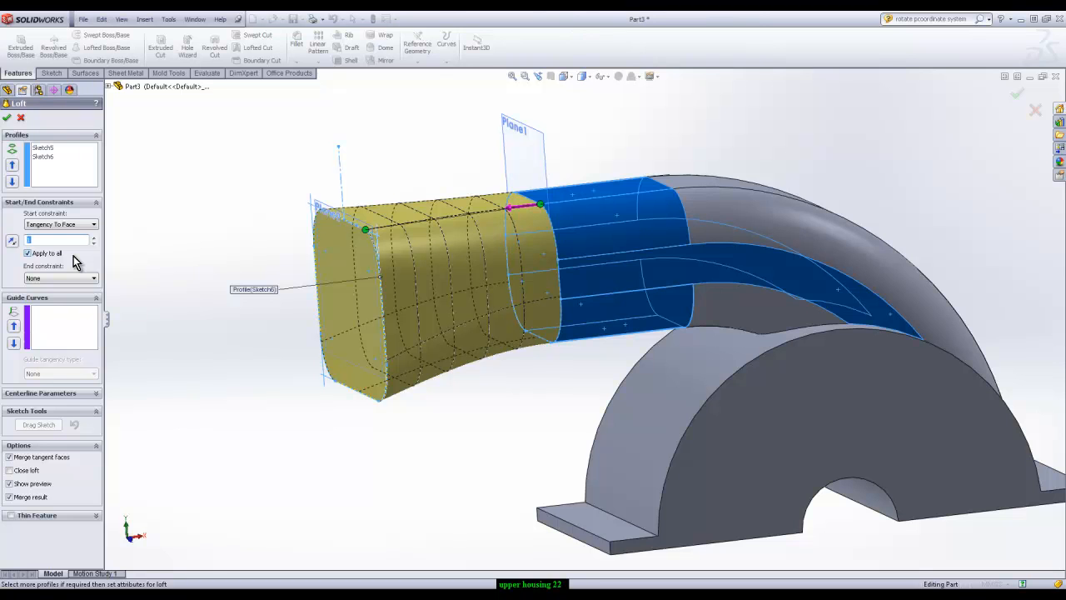
click(74, 226)
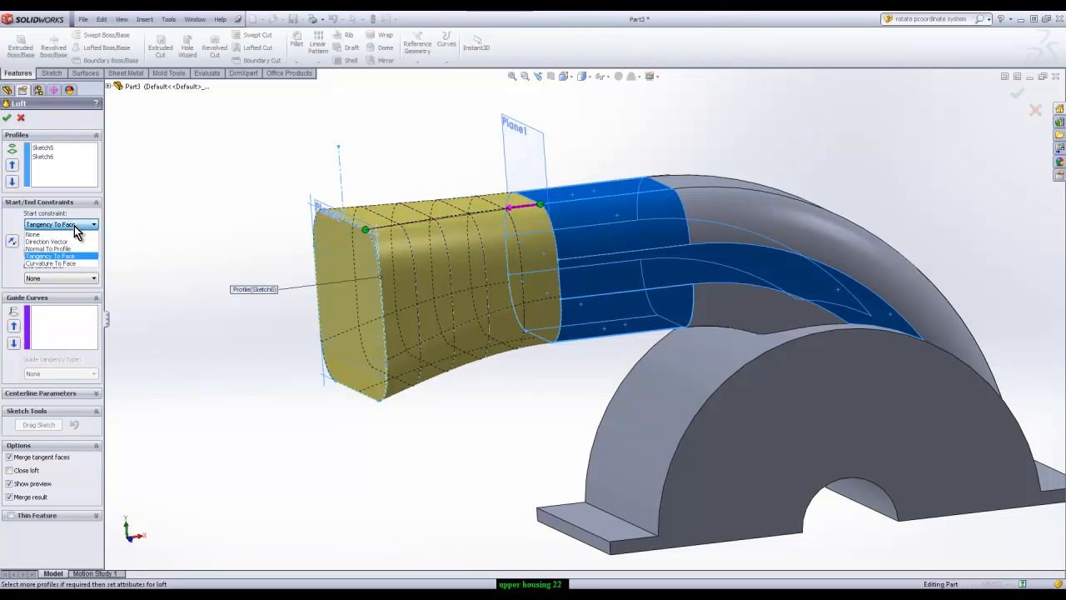
click(38, 234)
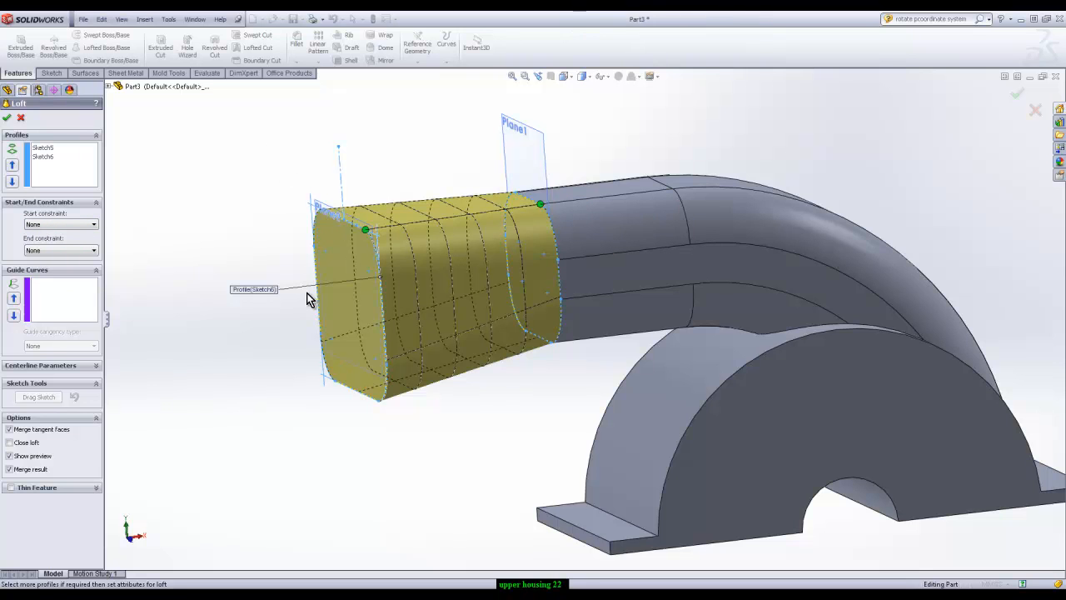
Create the loft with no start or end constraints, merging it with the duct
click(9, 123)
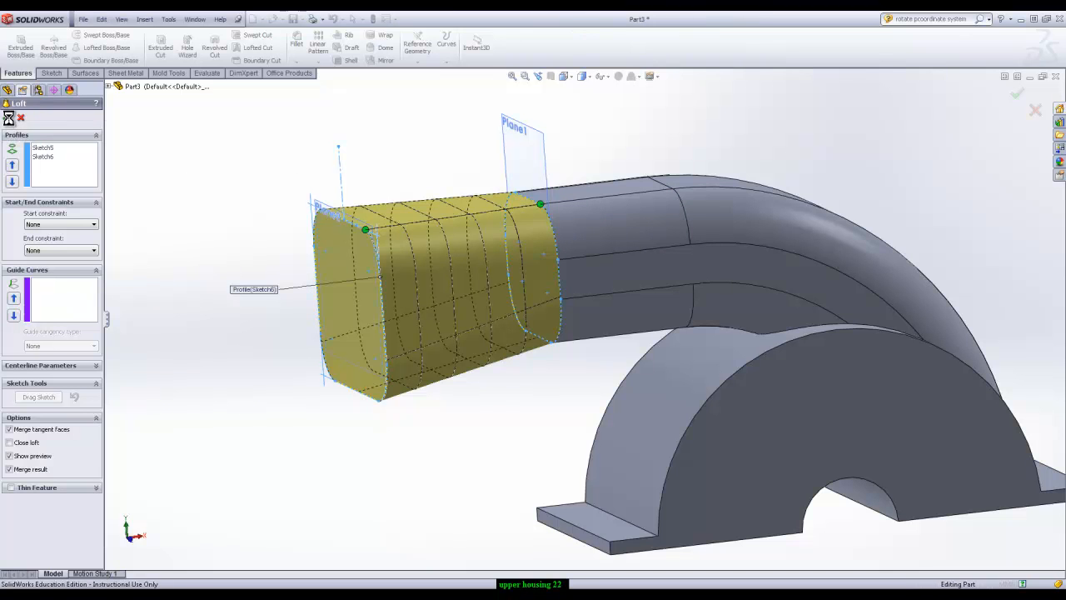
middle_drag(797, 374, 702, 354)
scroll(722, 396, up, 2)
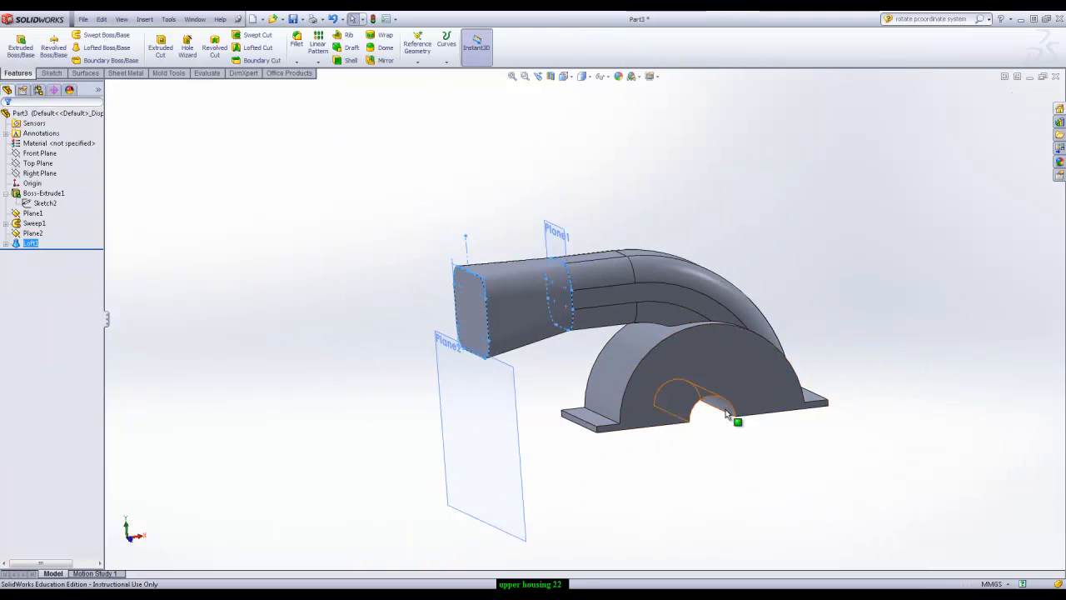
scroll(731, 388, down, 2)
click(874, 226)
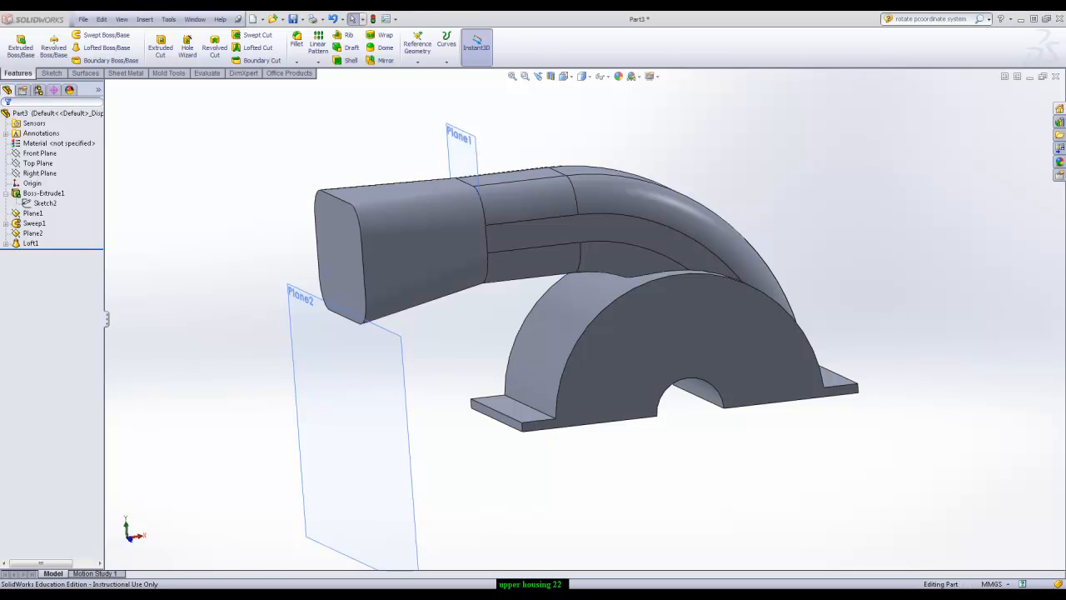
Set up a 5 mm constant radius fillet on one duct-to-housing intersection edge, with tangent propagation turned off
middle_drag(892, 234, 838, 295)
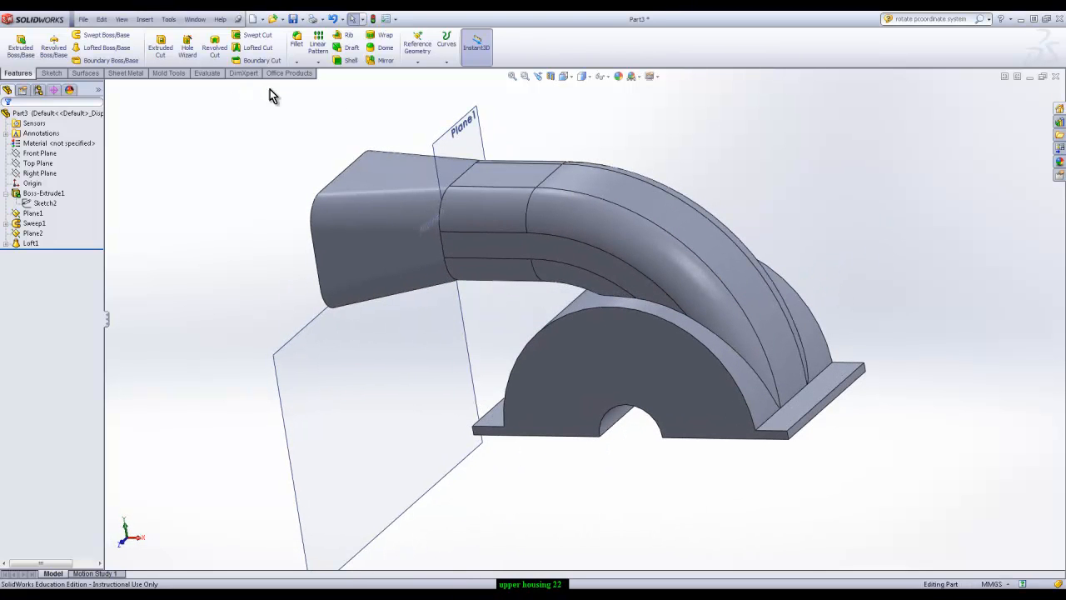
click(298, 43)
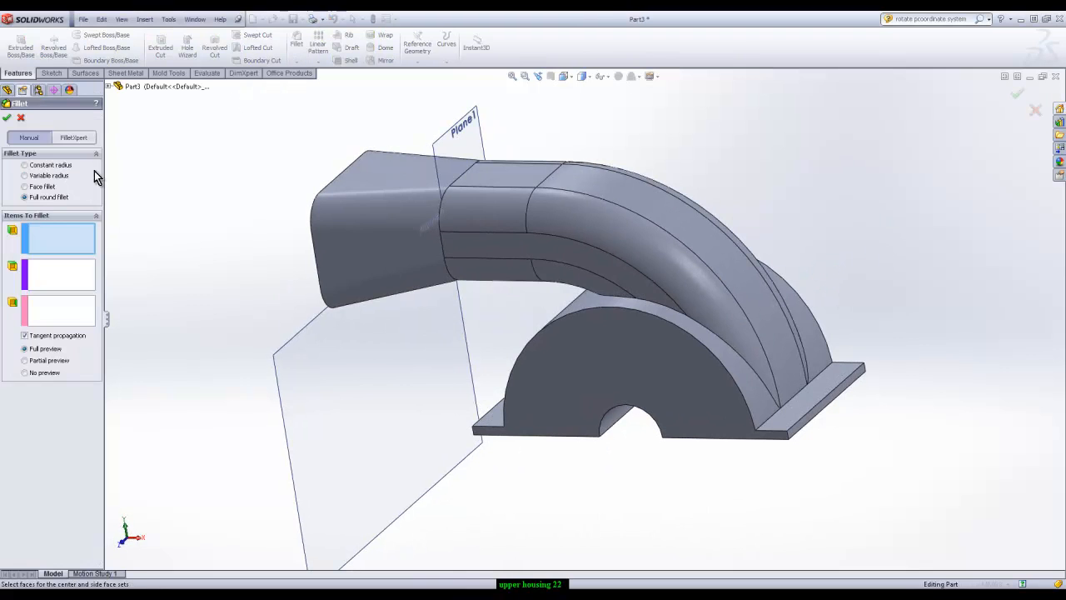
click(26, 165)
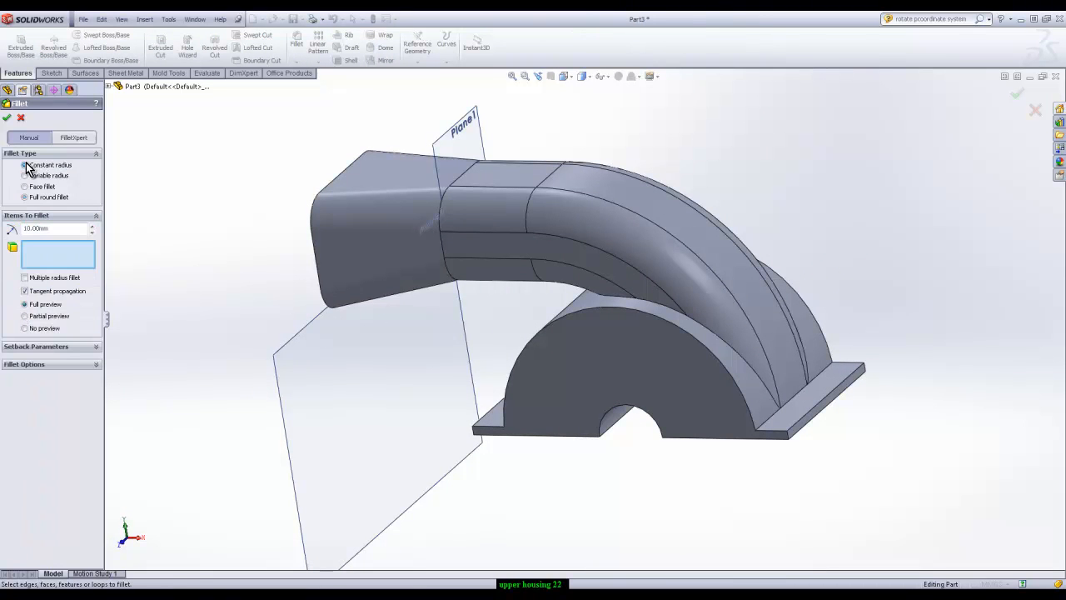
click(650, 303)
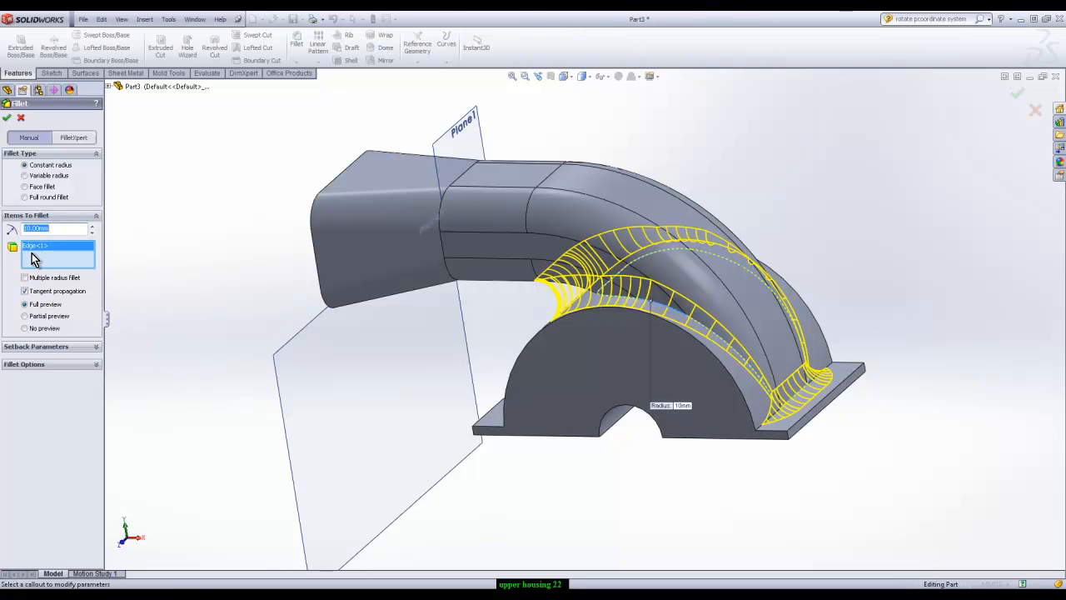
click(26, 293)
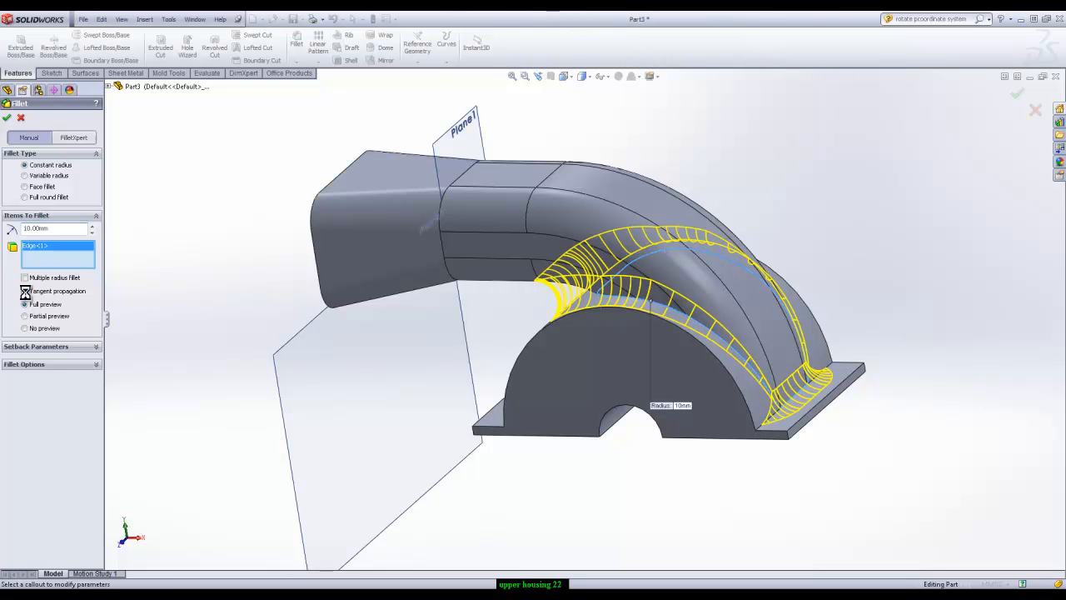
click(25, 291)
drag(52, 229, 18, 230)
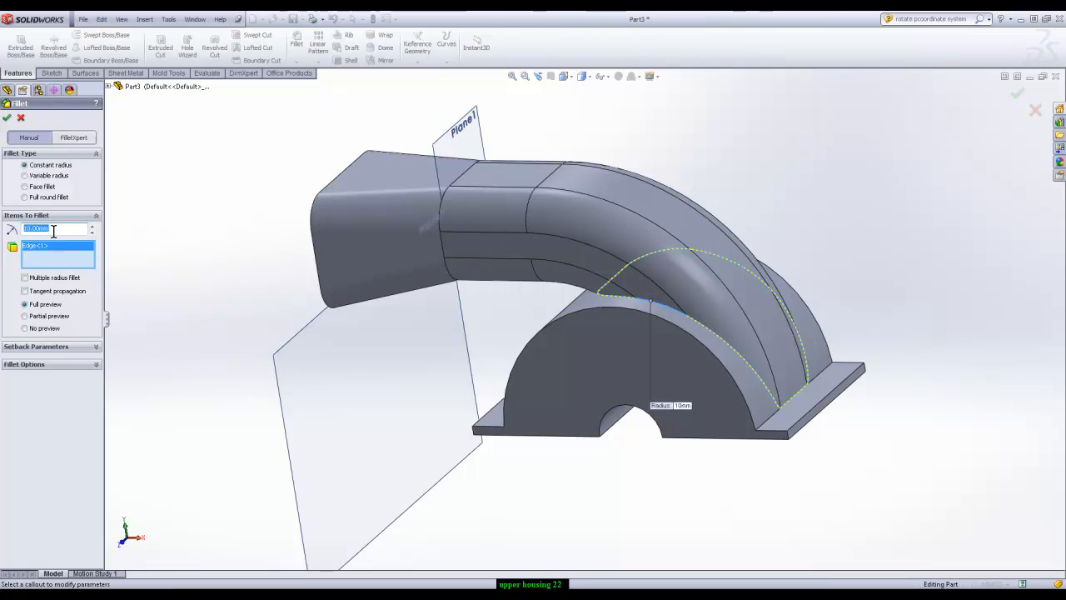
text(5)
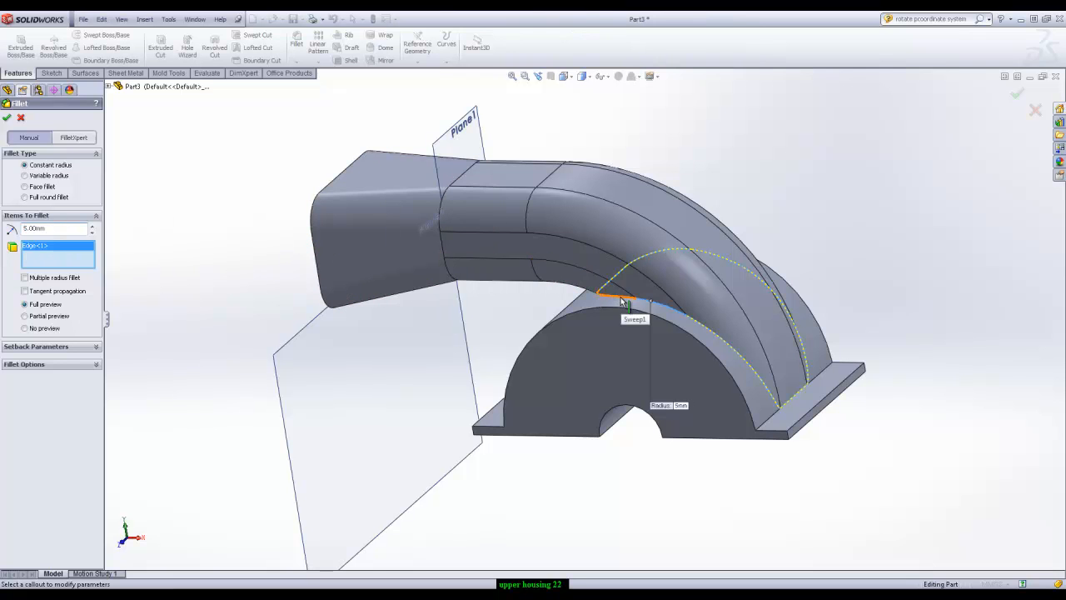
Add the remaining curved intersection edges on both sides of the duct to the fillet and create it, leaving out the straight flange edge
click(706, 333)
click(709, 334)
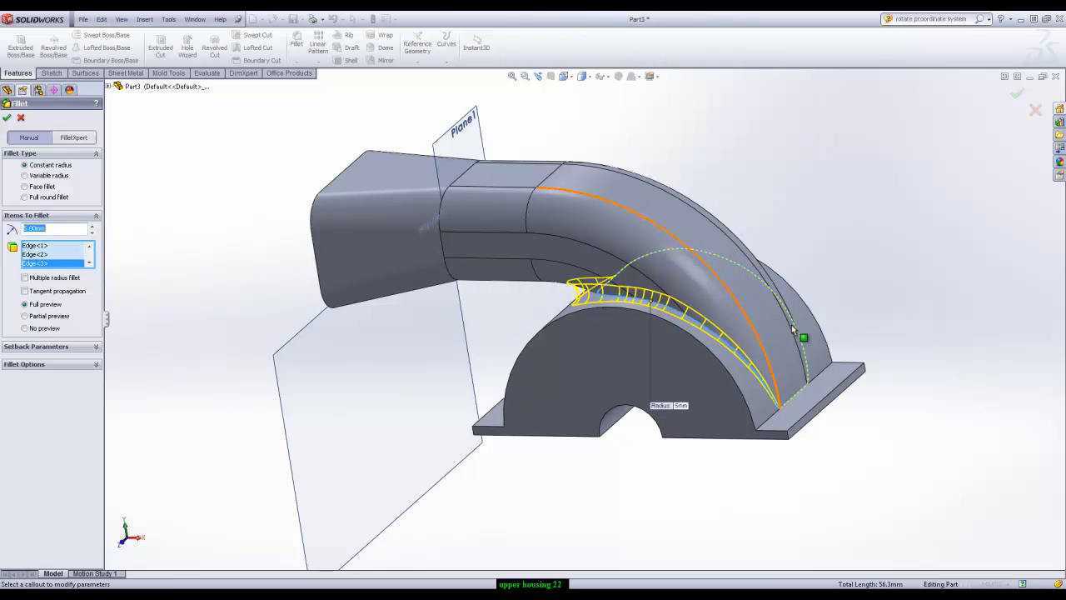
click(807, 350)
click(733, 262)
click(656, 253)
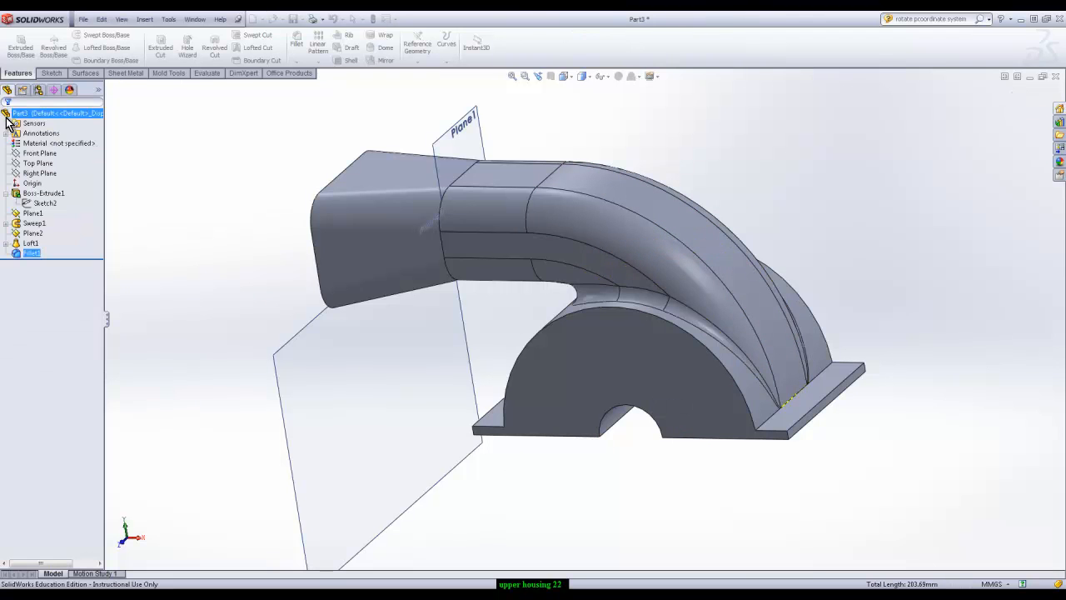
Fillet the edge loop between the lofted end and the swept duct with a constant radius of 50 mm
click(297, 46)
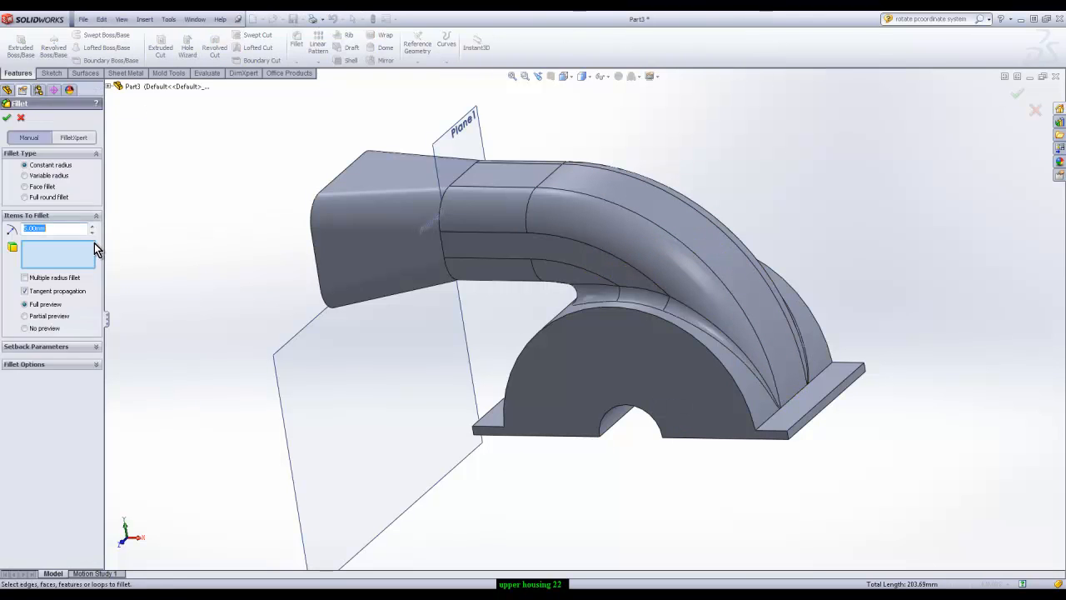
click(442, 248)
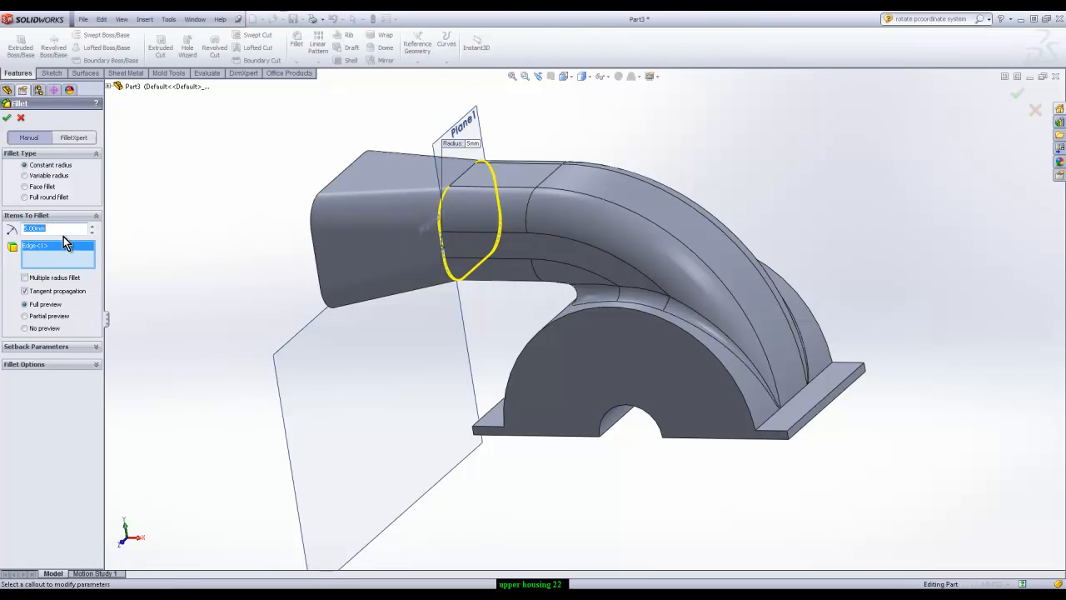
text(50)
key(Return)
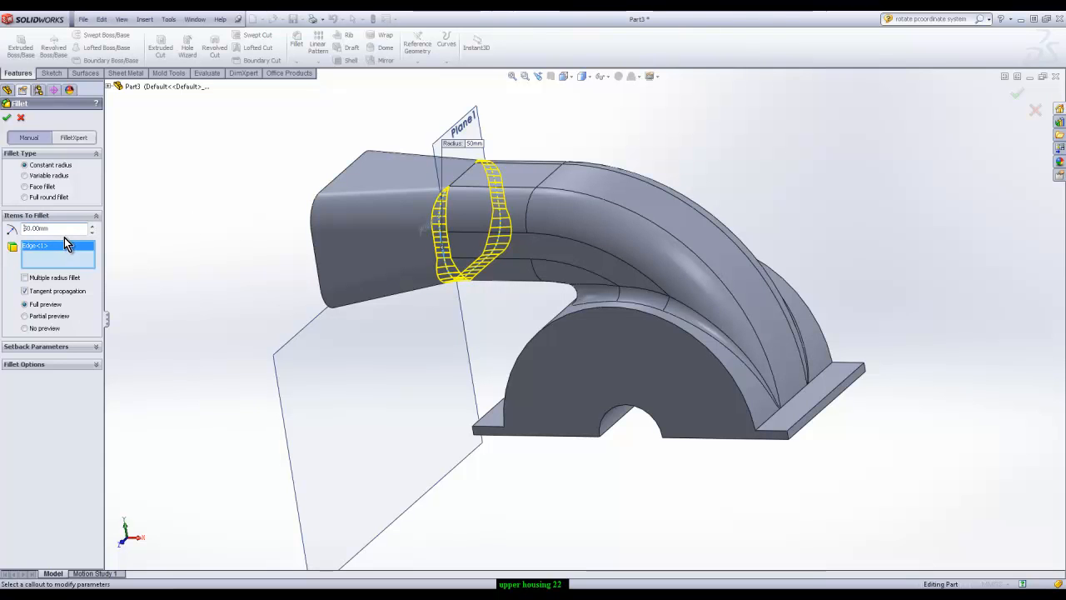
click(7, 117)
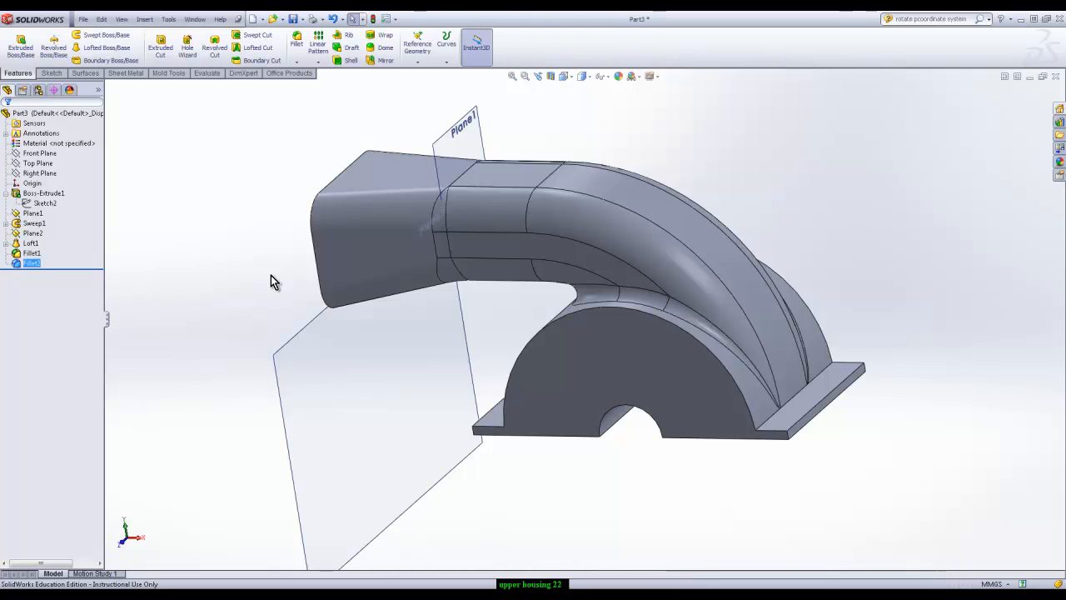
Shell the housing to a 2 mm wall, removing the duct's end face, both flat bottom faces and the half-round bore face
middle_drag(289, 278, 922, 230)
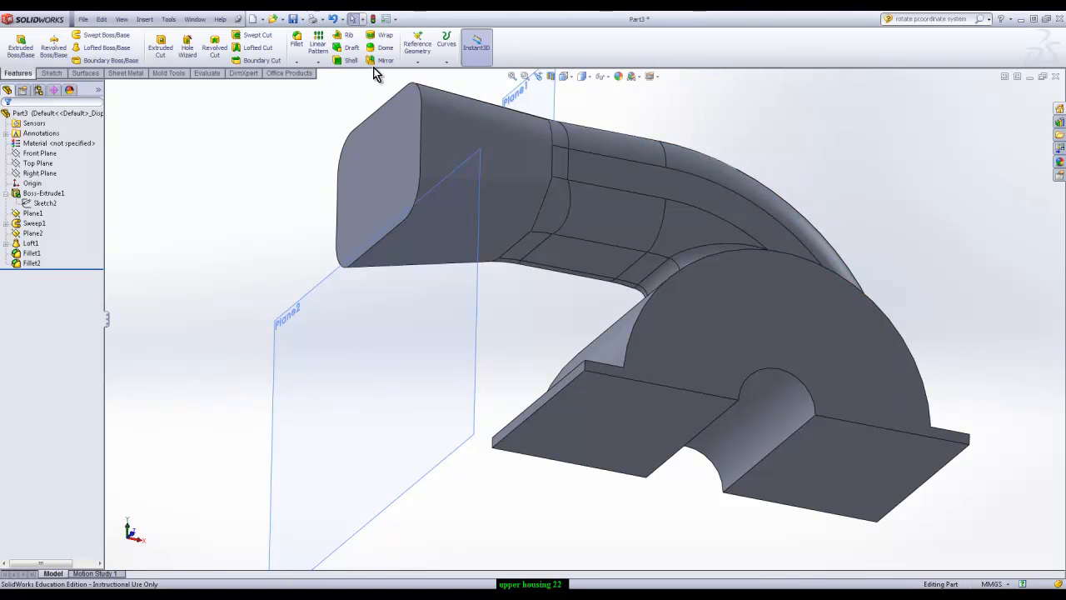
click(348, 61)
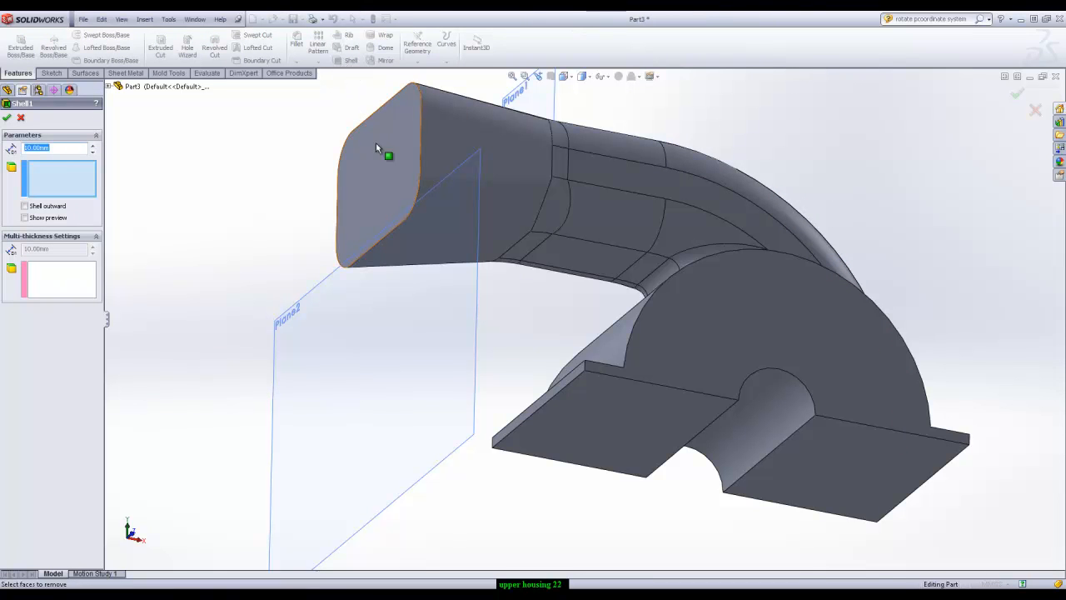
click(389, 160)
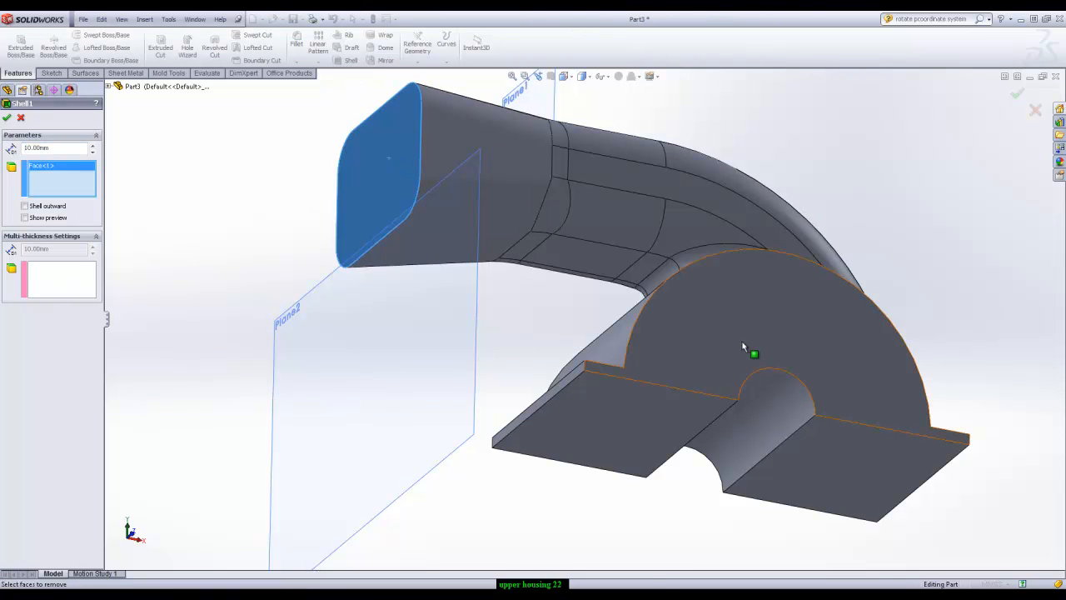
click(672, 433)
click(774, 418)
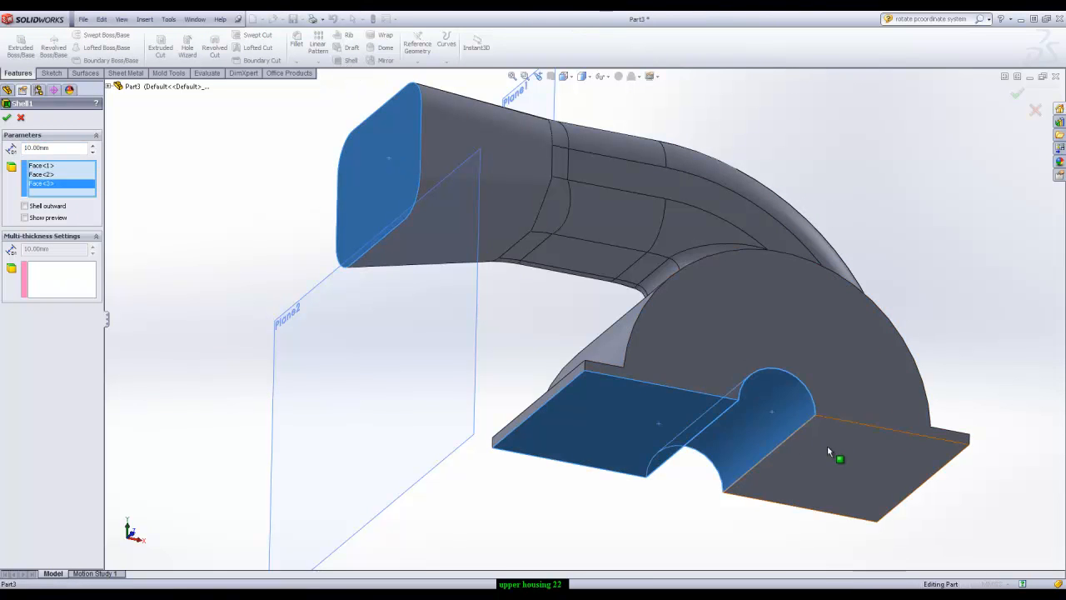
click(827, 446)
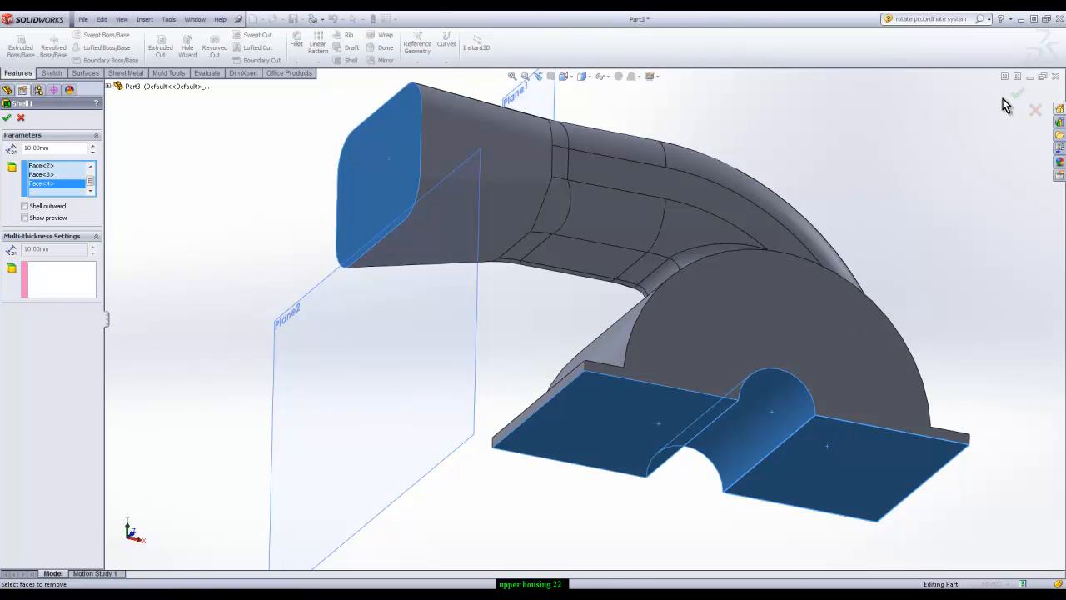
drag(55, 149, 2, 156)
text(2)
click(7, 118)
Examine the shelled housing from below, checking the flat side wall and the recessed undersides of both flanges
middle_drag(219, 221, 690, 493)
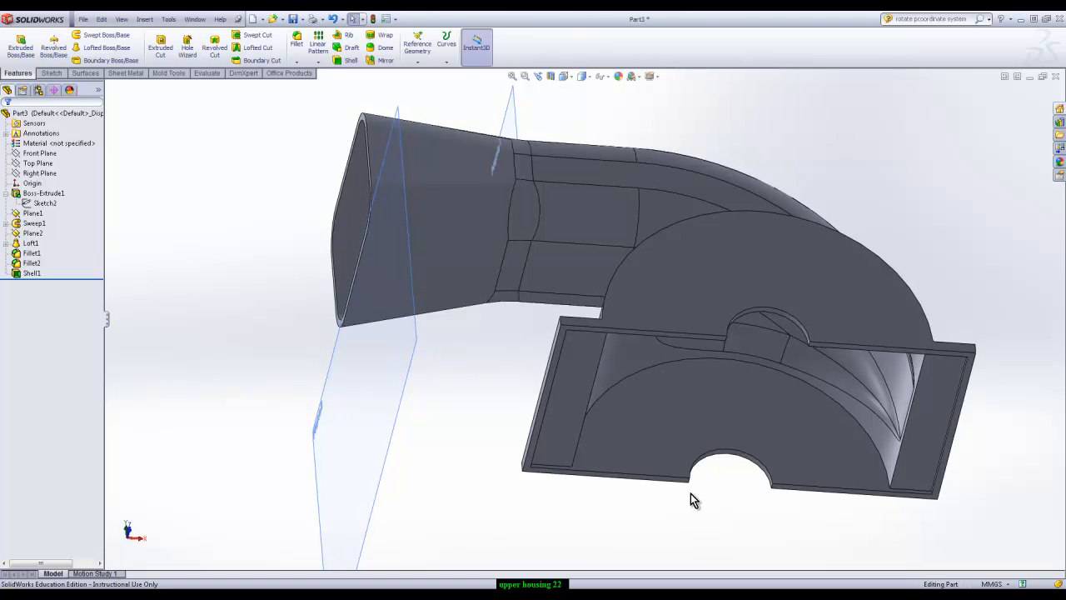
click(736, 282)
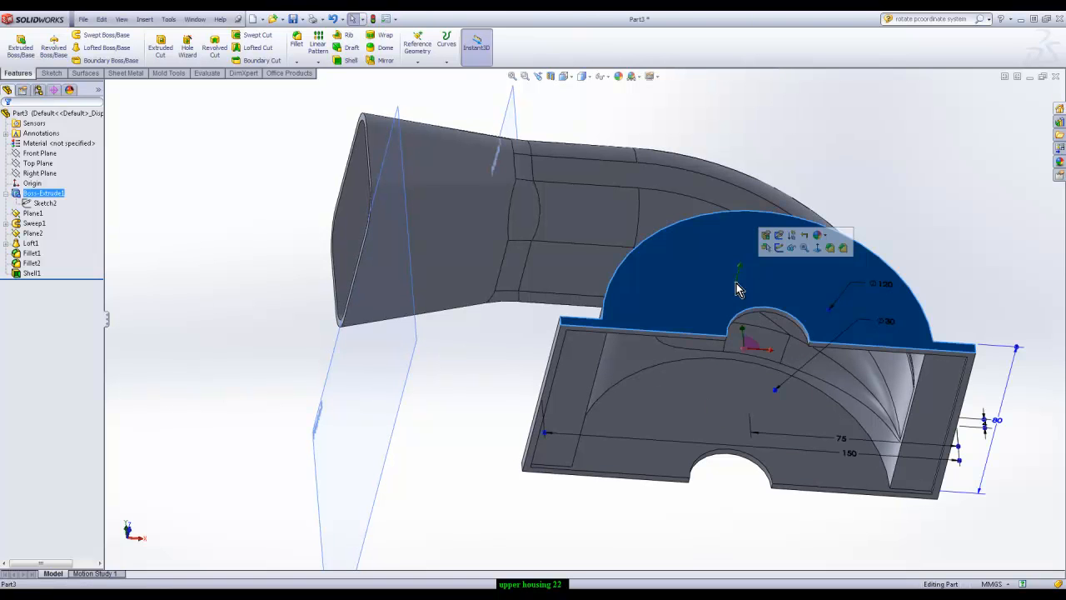
click(586, 370)
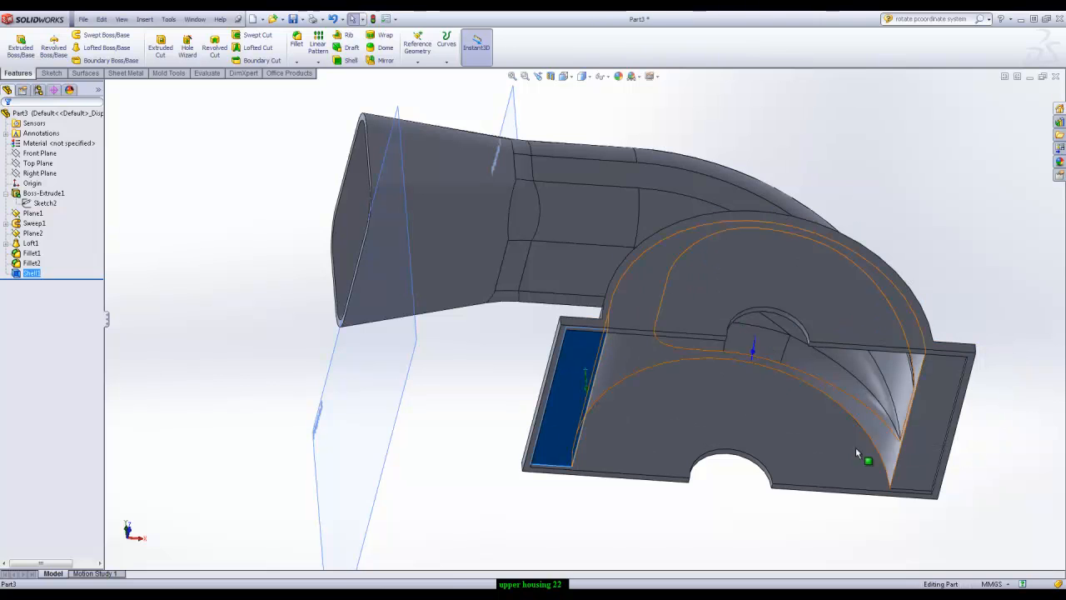
click(928, 434)
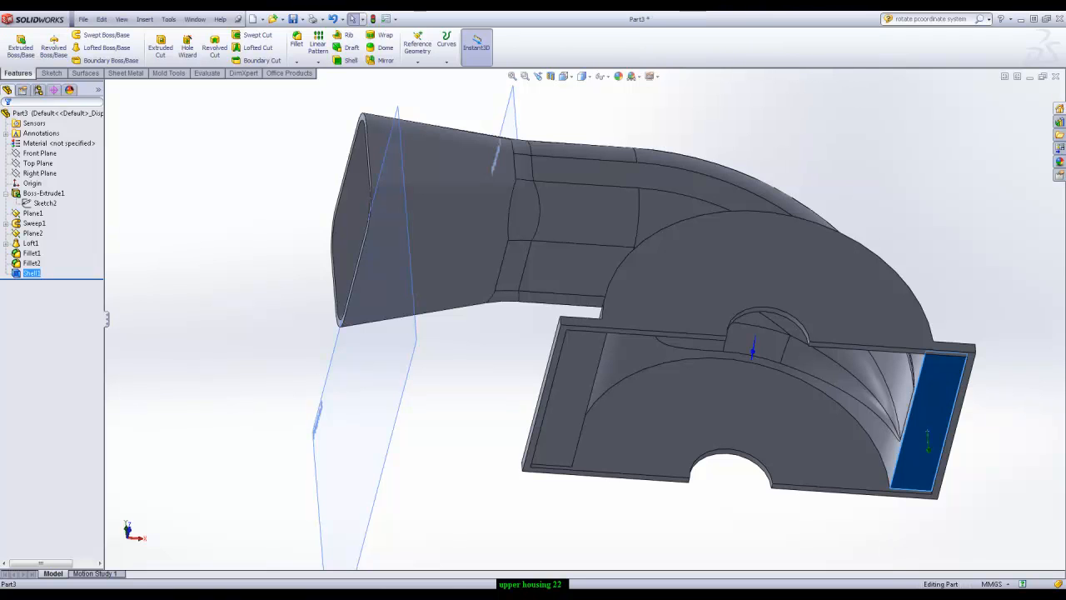
right_click(947, 530)
click(982, 539)
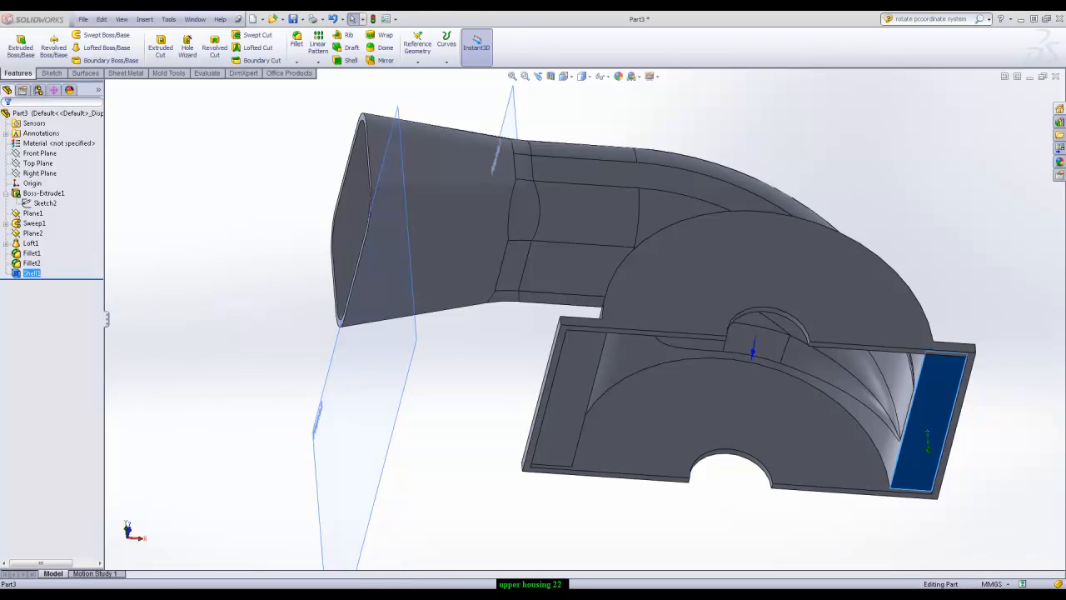